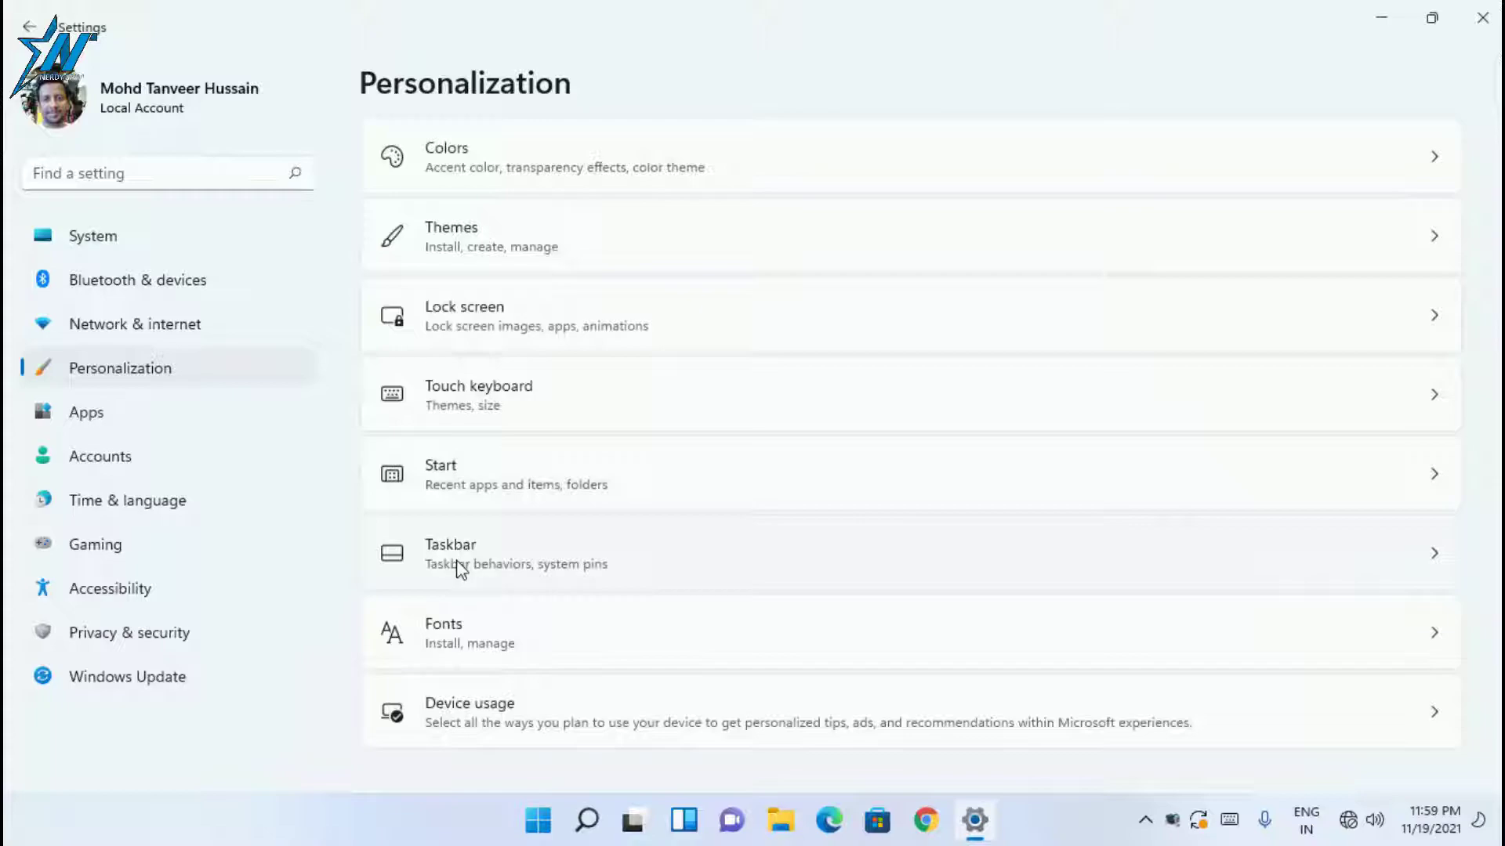
Step: Switch the taskbar alignment to Left in the taskbar behaviors and return it to Center
left_click(460, 569)
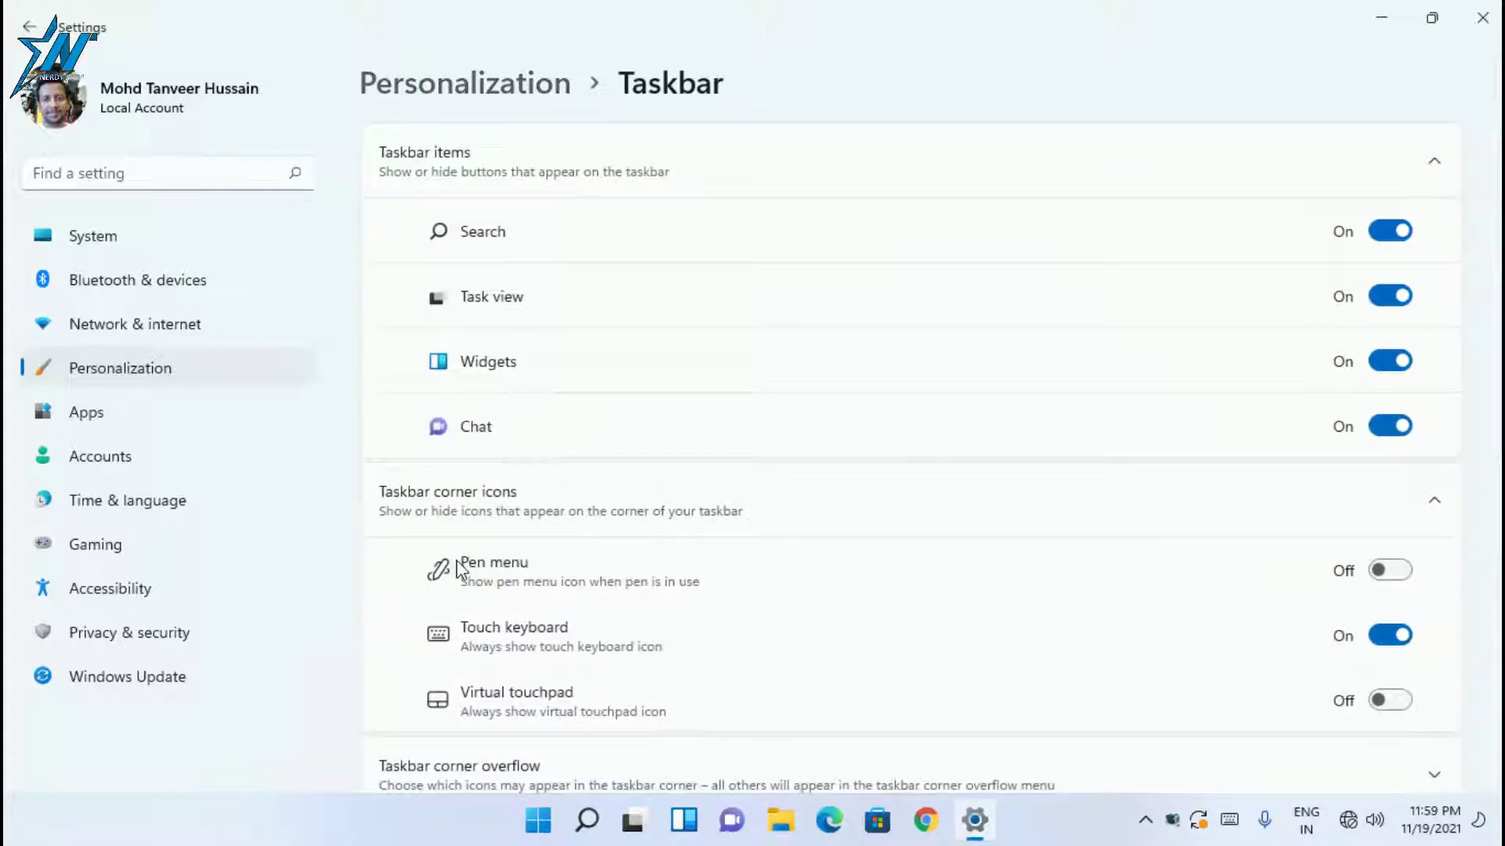
scroll(858, 518, "down", 3)
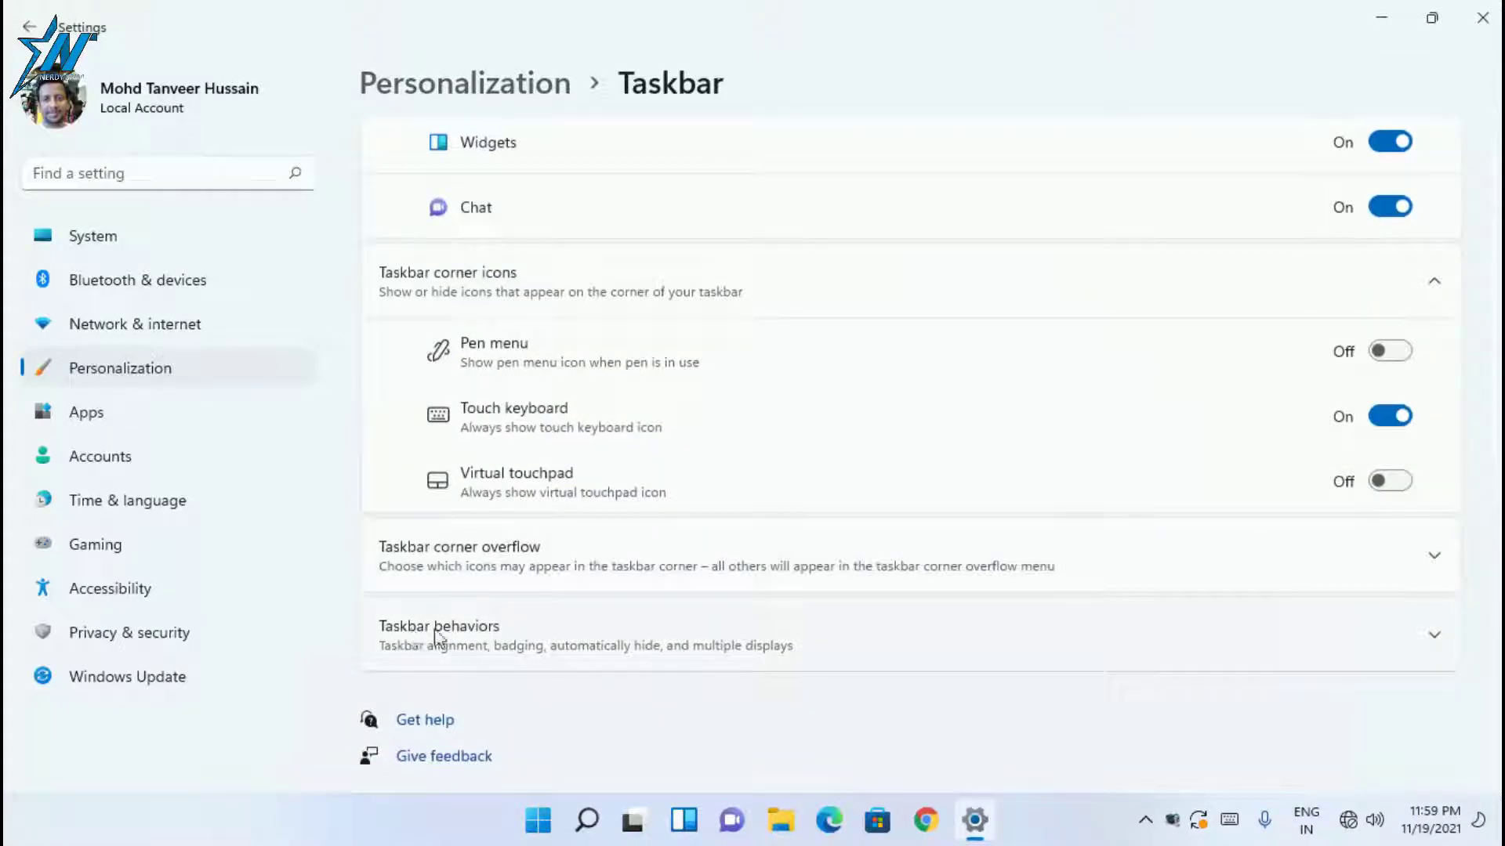
left_click(1152, 638)
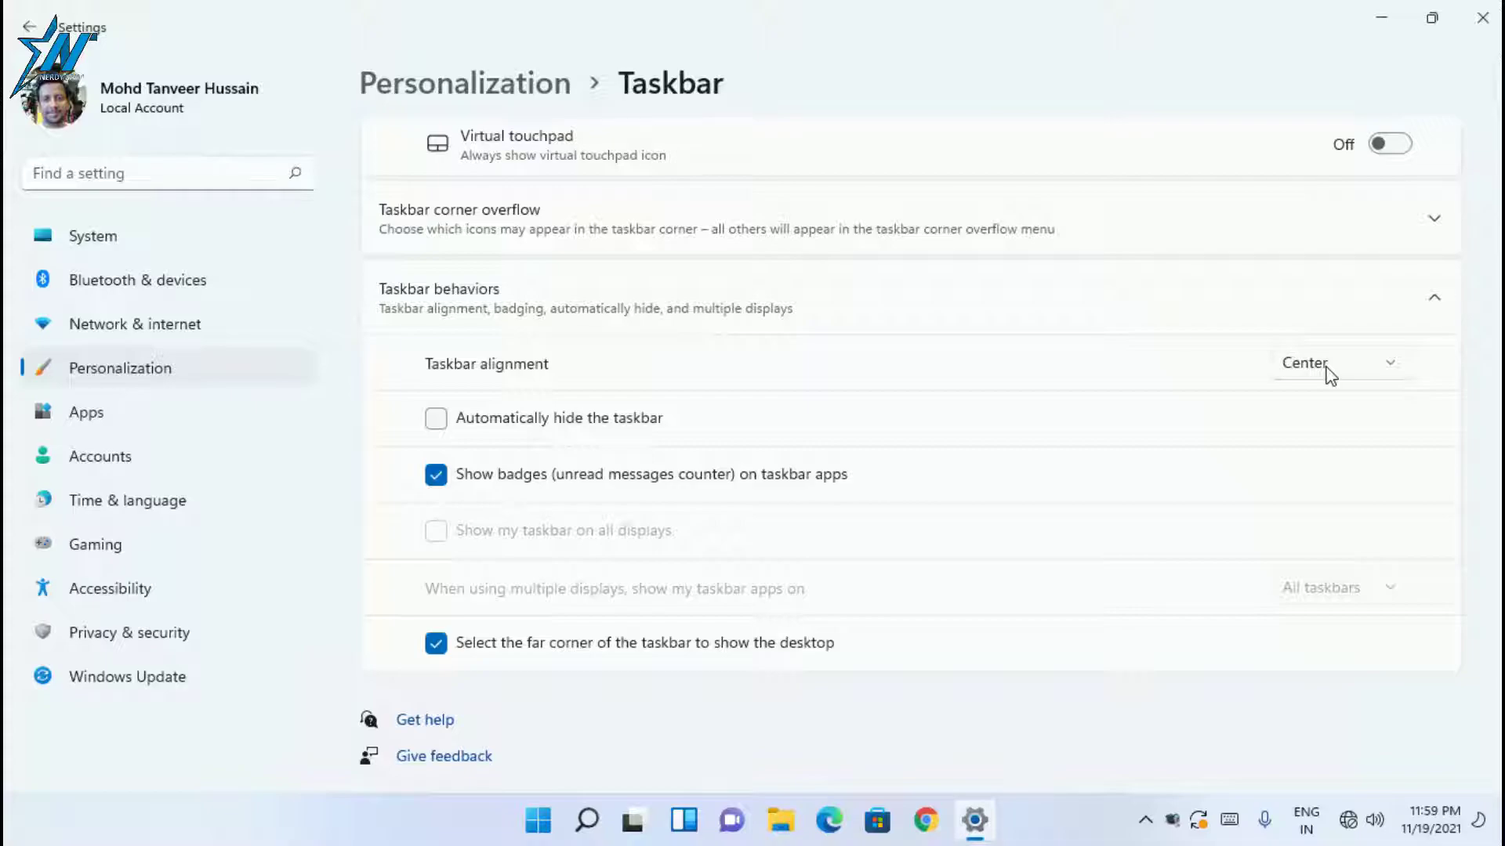
left_click(1393, 370)
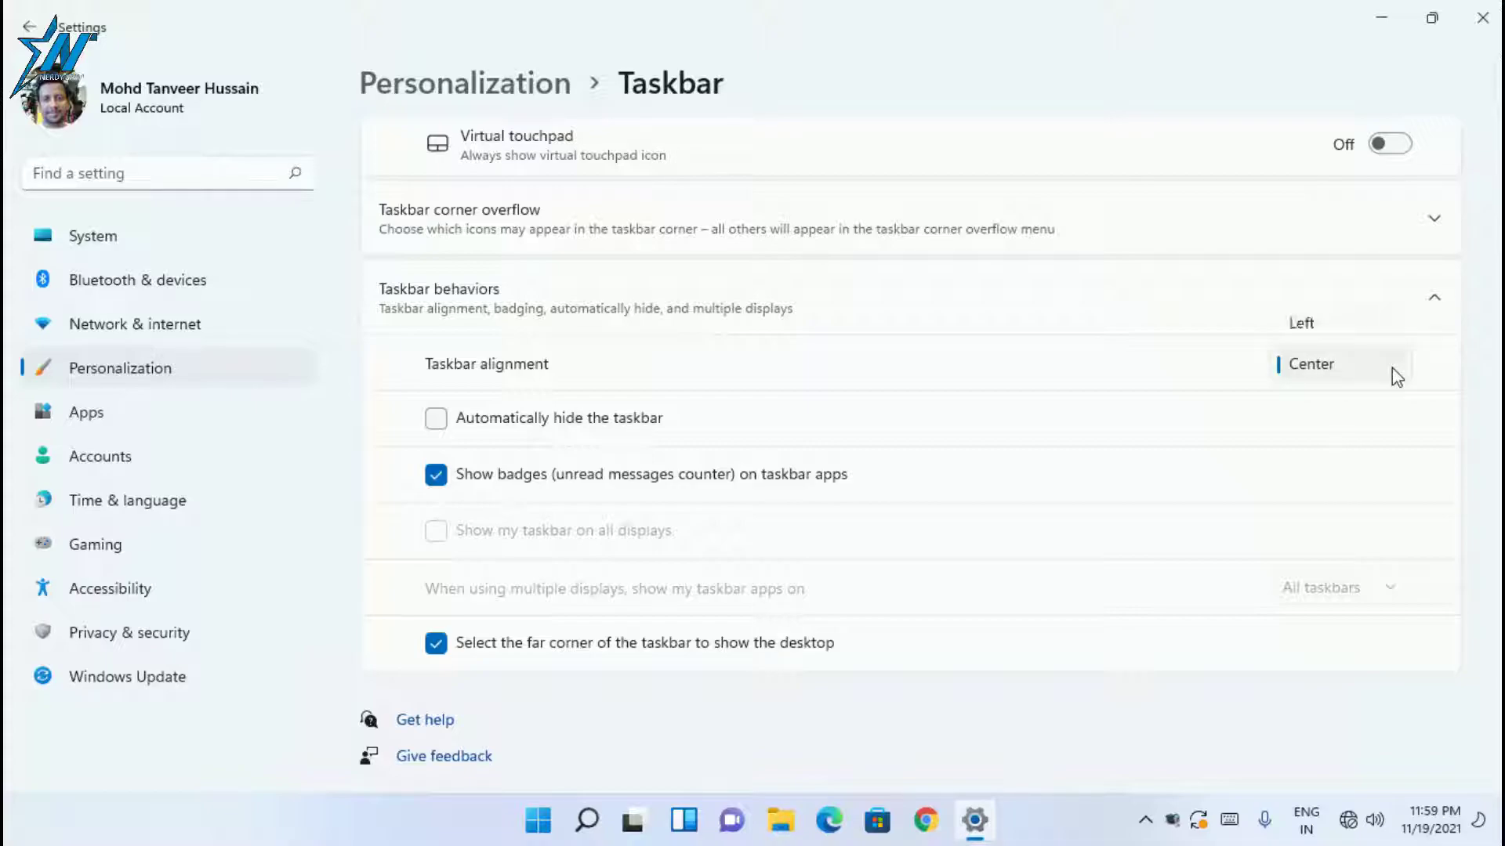
left_click(1324, 333)
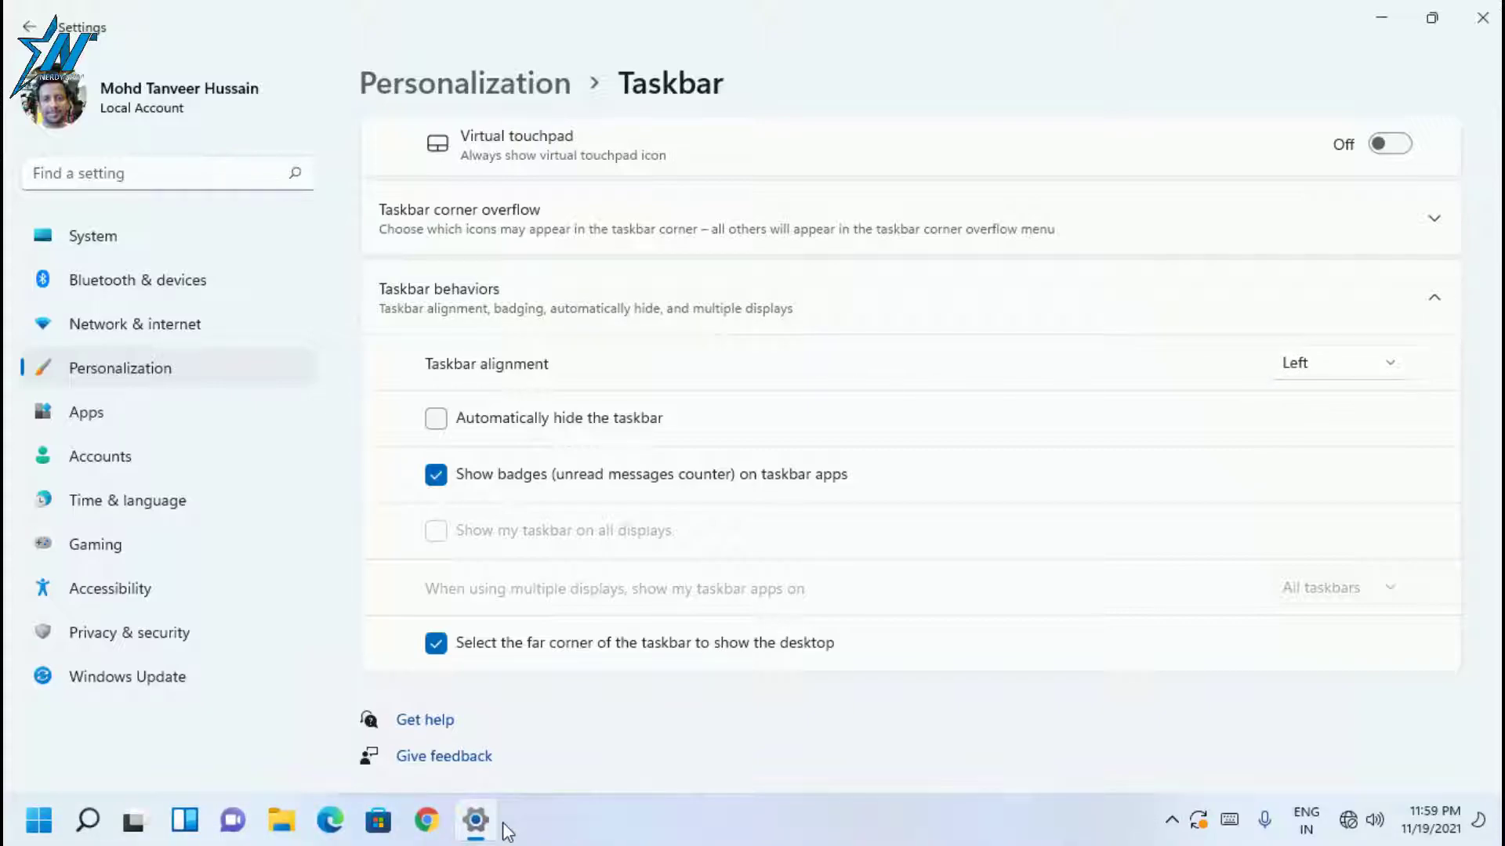
left_click(1362, 367)
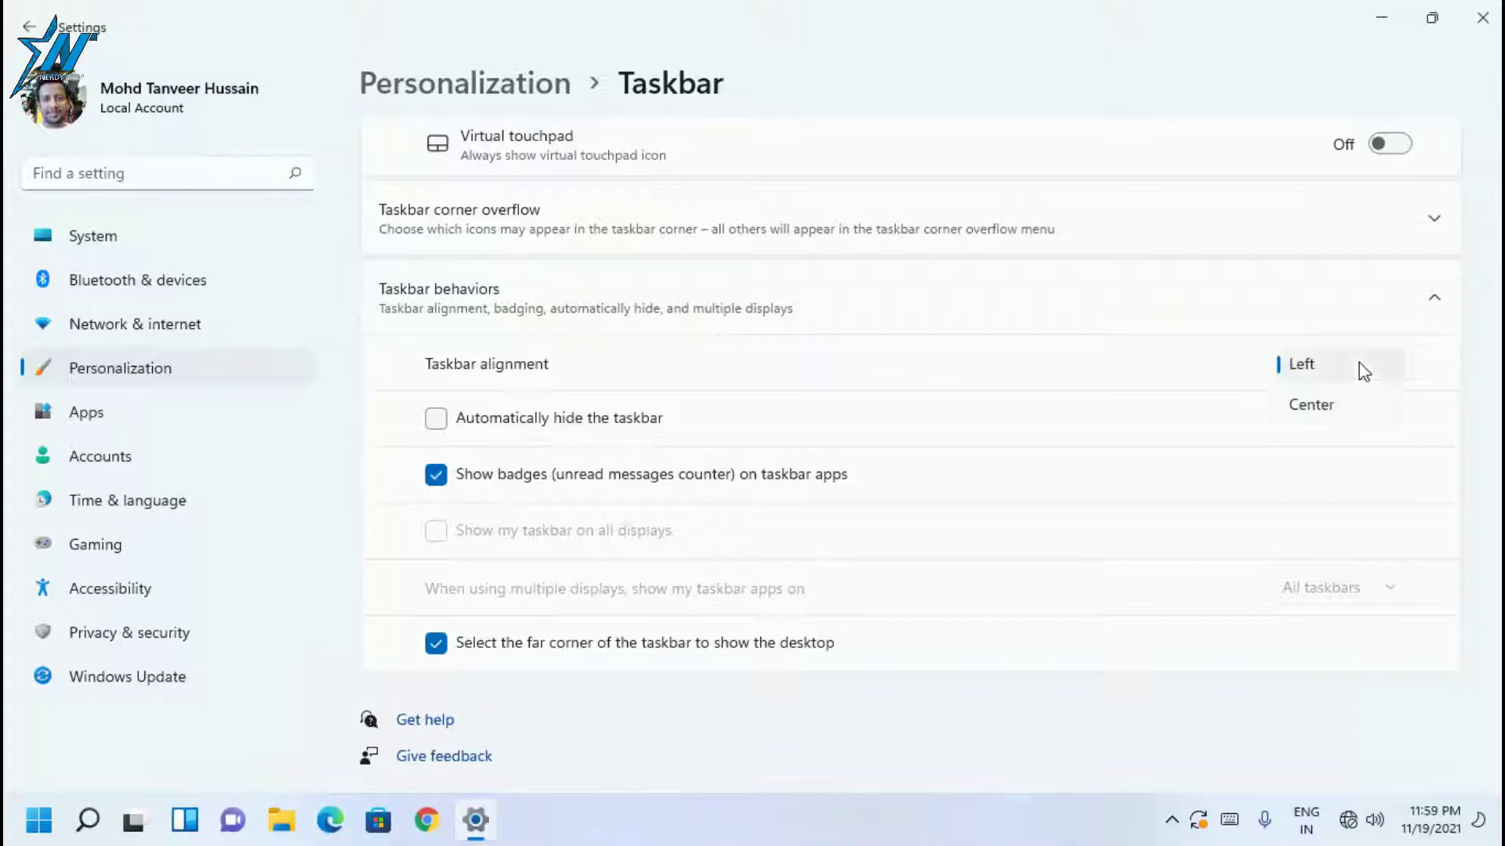
left_click(1337, 408)
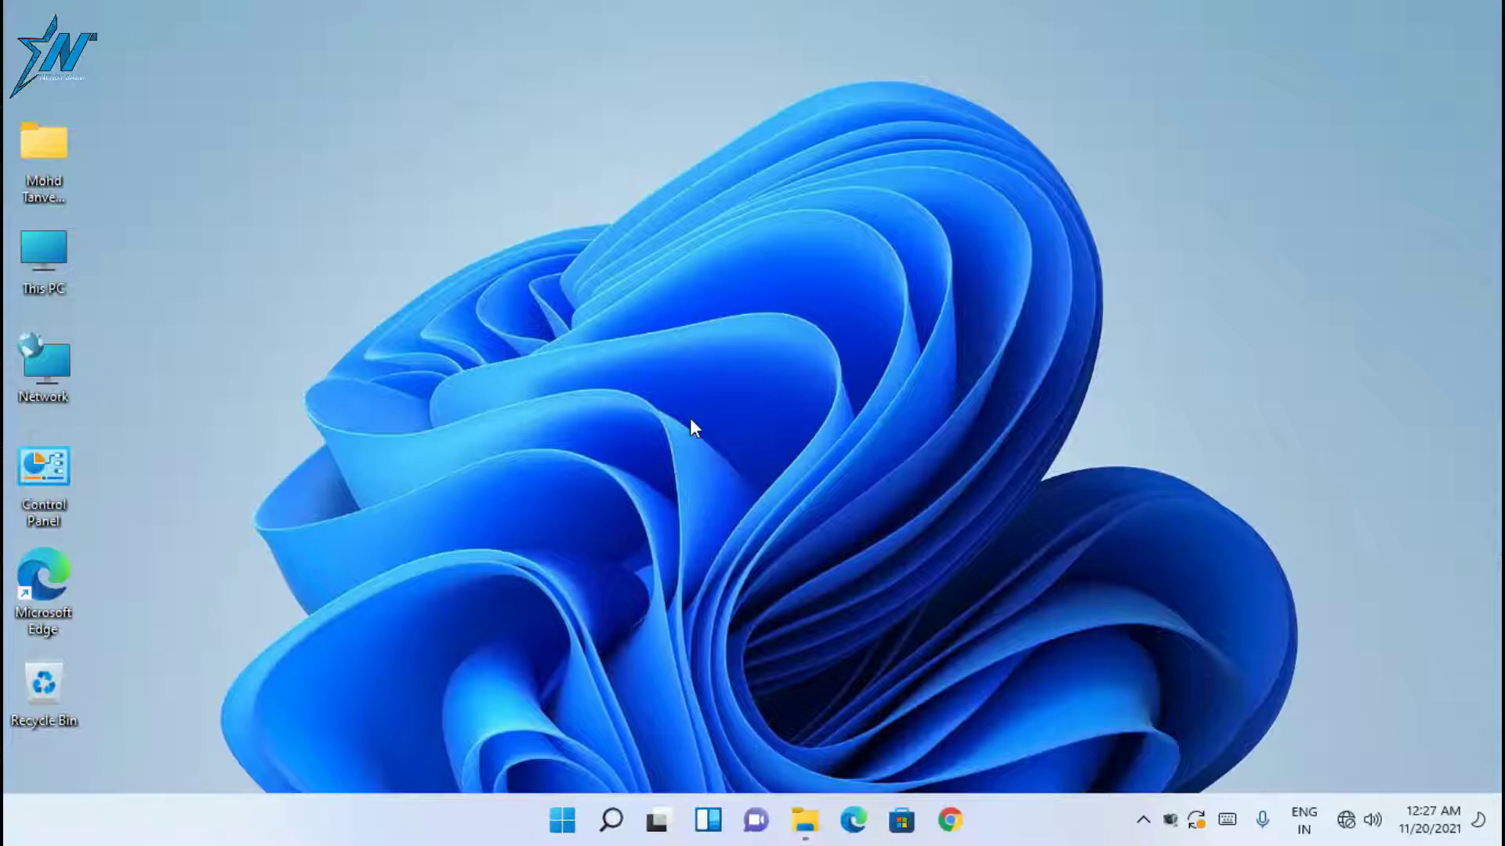
Step: Set Focus assist to Off in the system settings
left_click(561, 820)
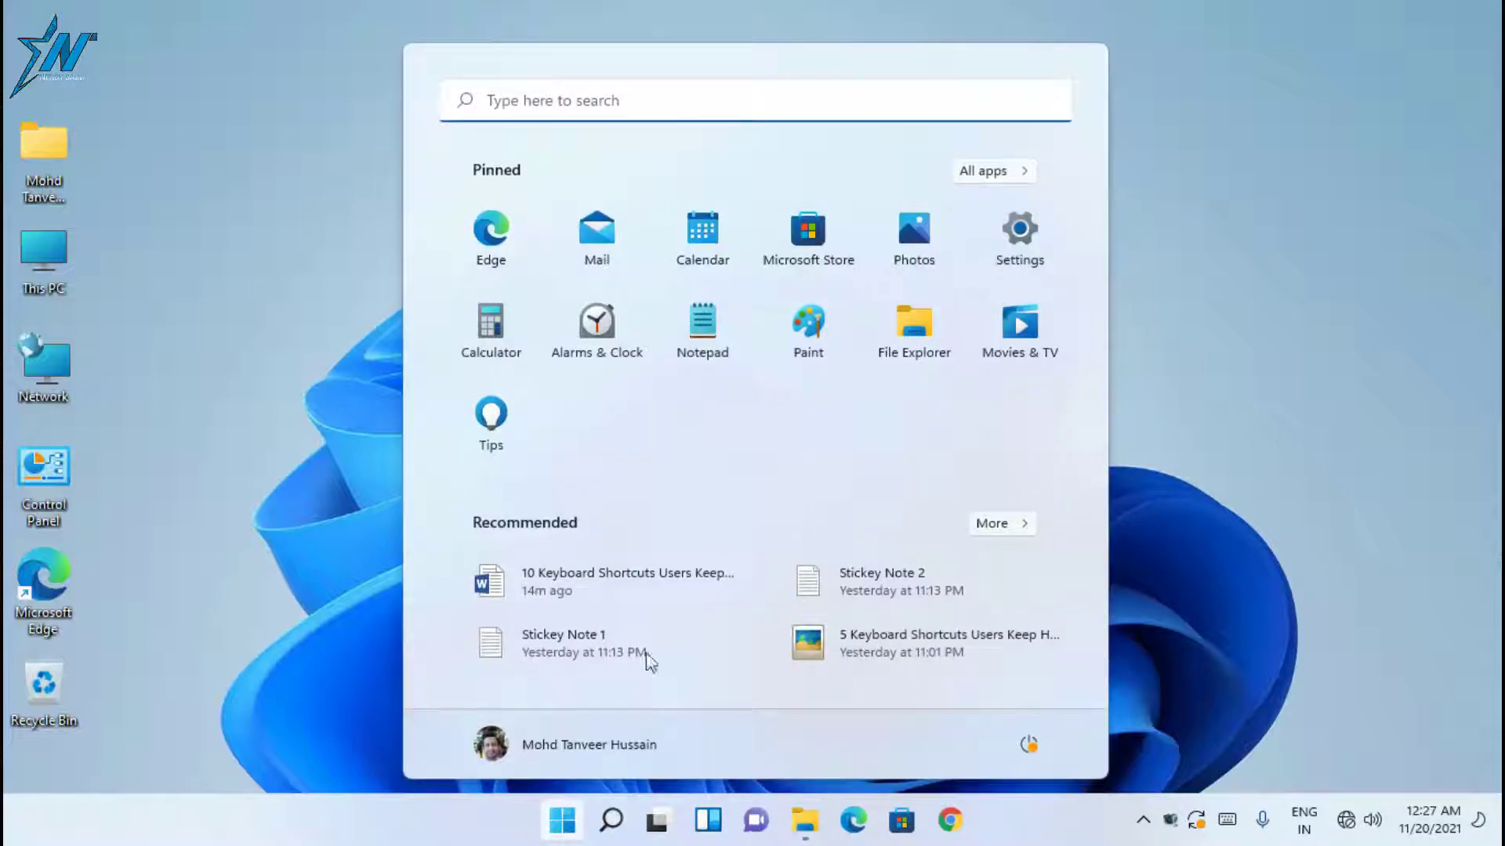
left_click(1033, 232)
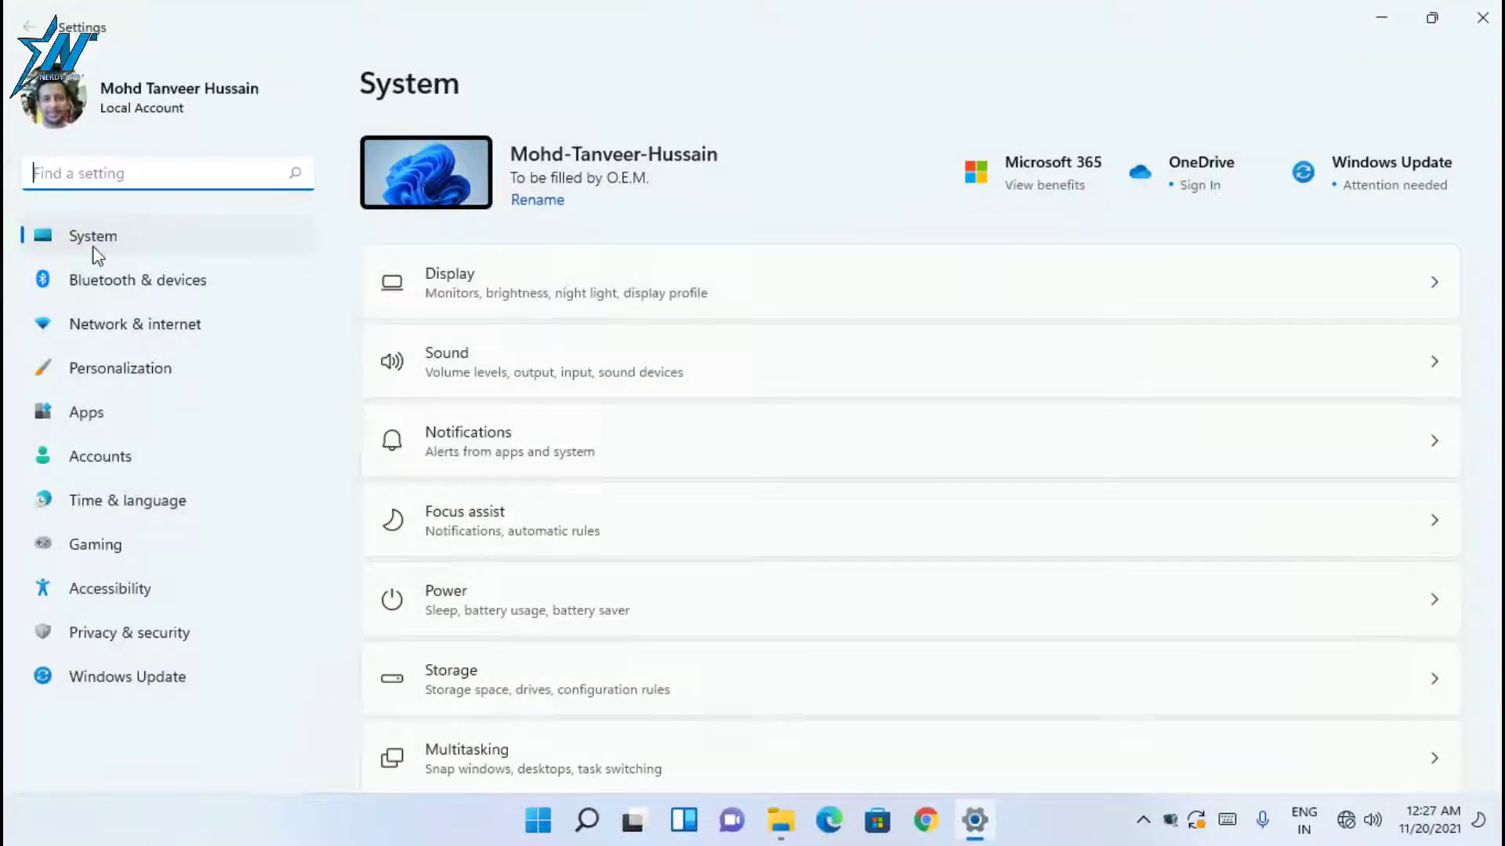
left_click(476, 526)
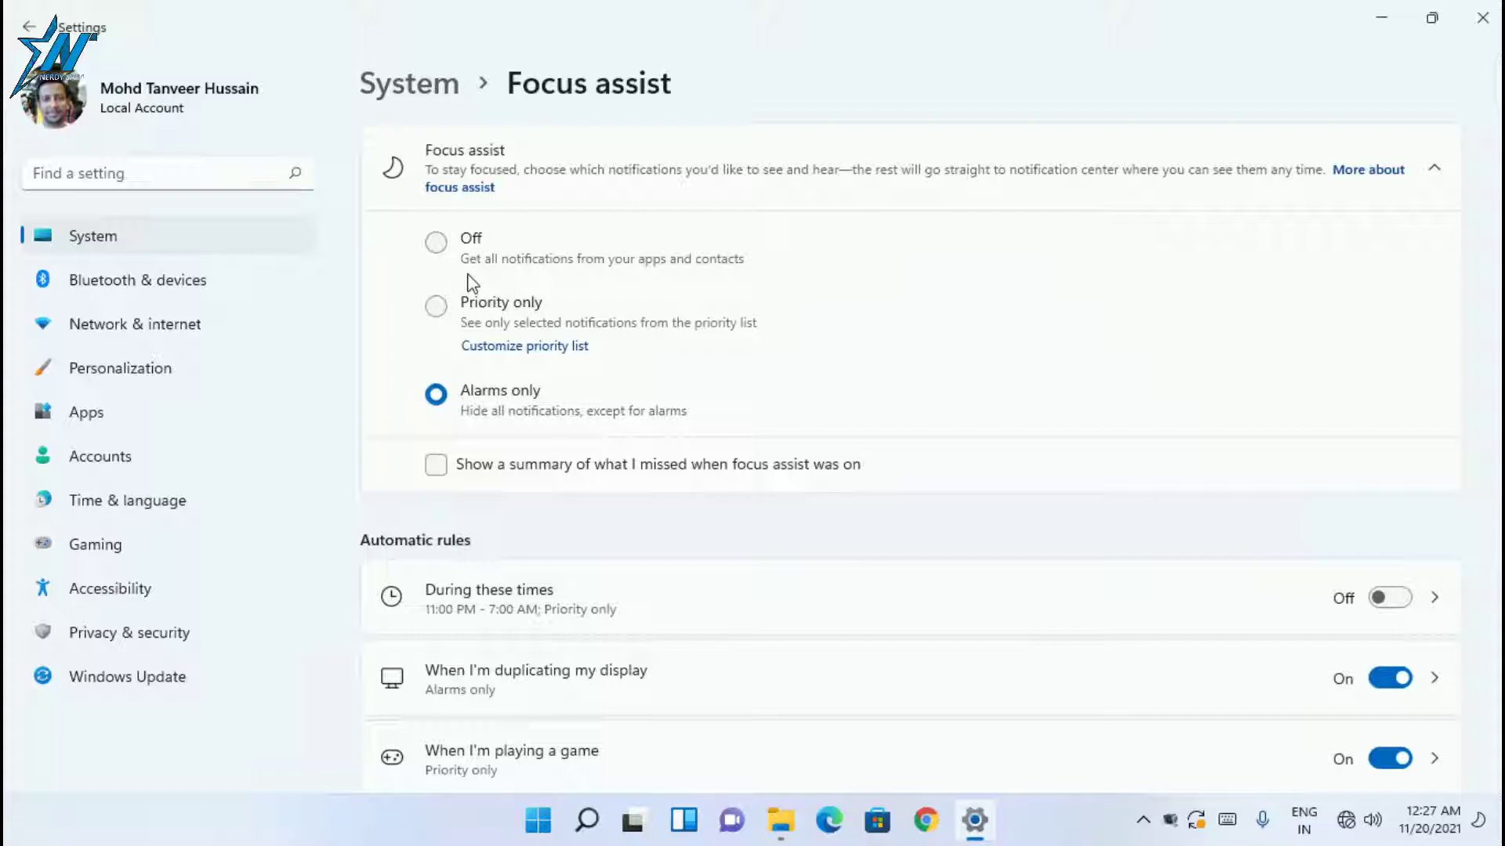
left_click(444, 248)
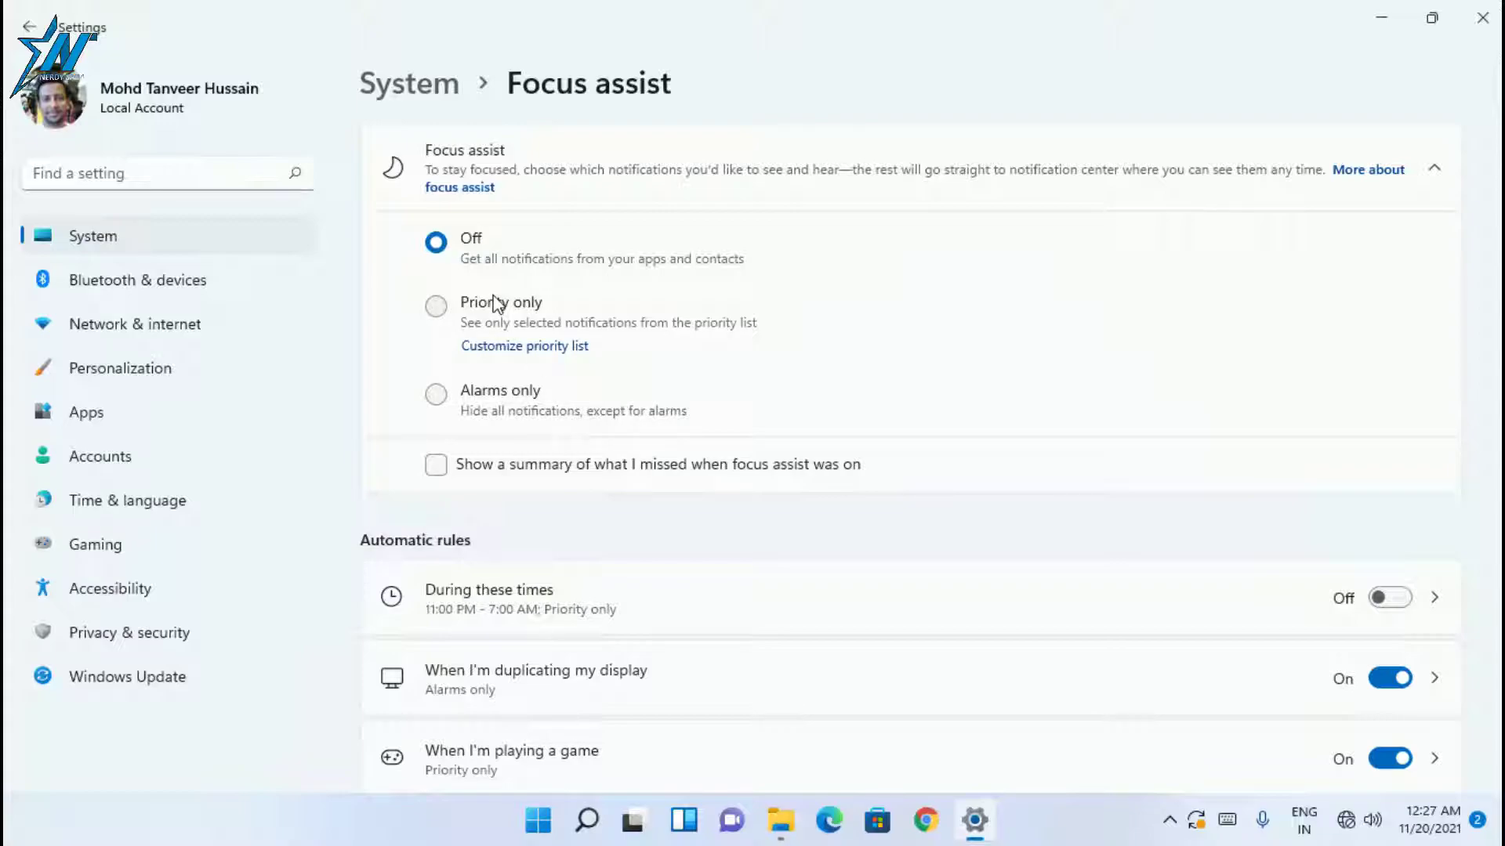
Step: Disable incoming calls, reminders and pinned-contact notifications in the Focus assist priority list, and start adding an app
left_click(497, 346)
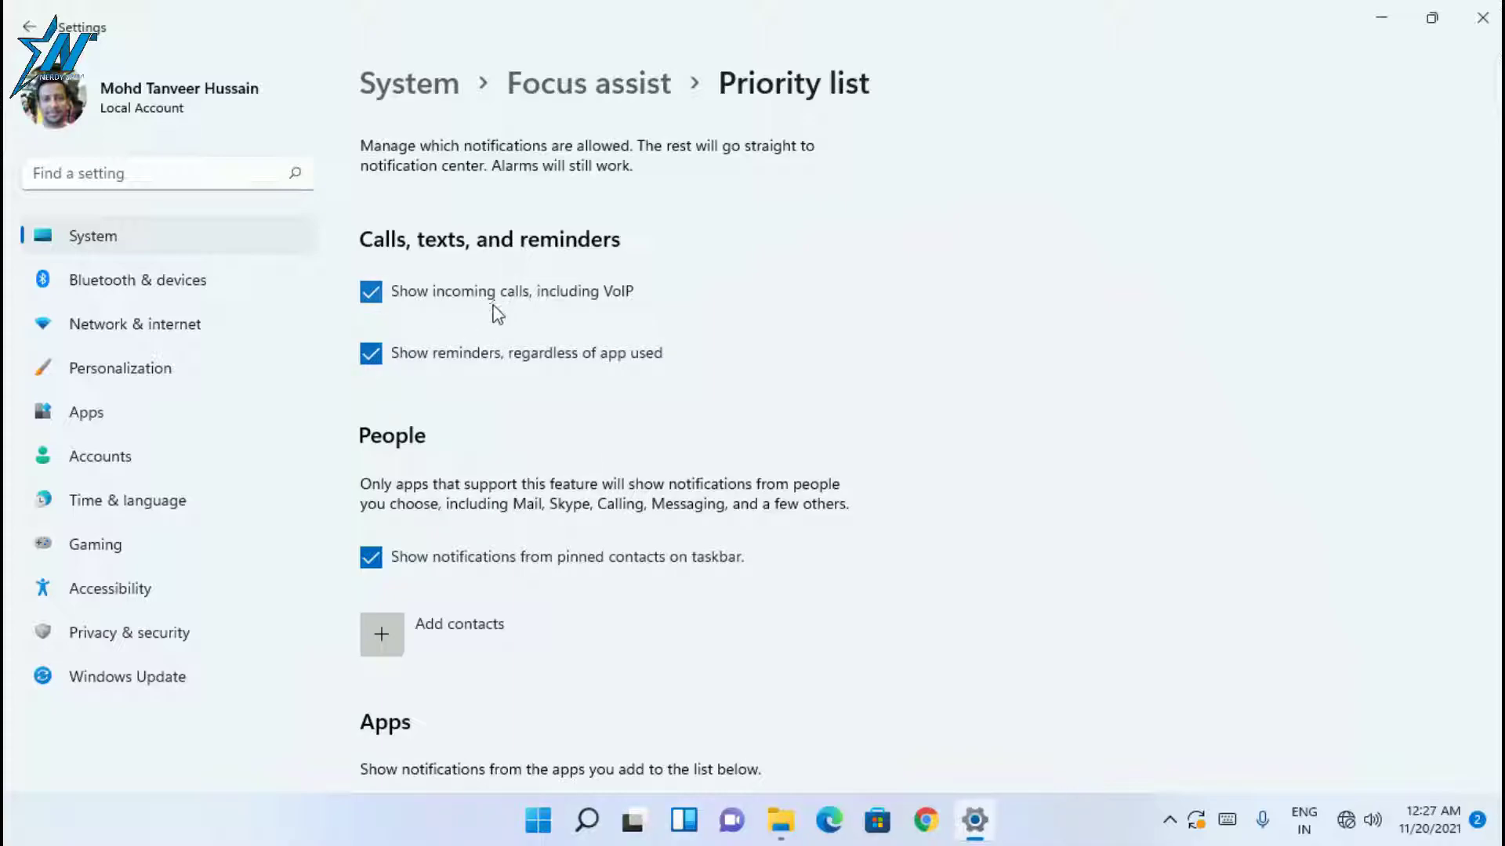
left_click(394, 294)
left_click(372, 354)
scroll(359, 503, "down", 2)
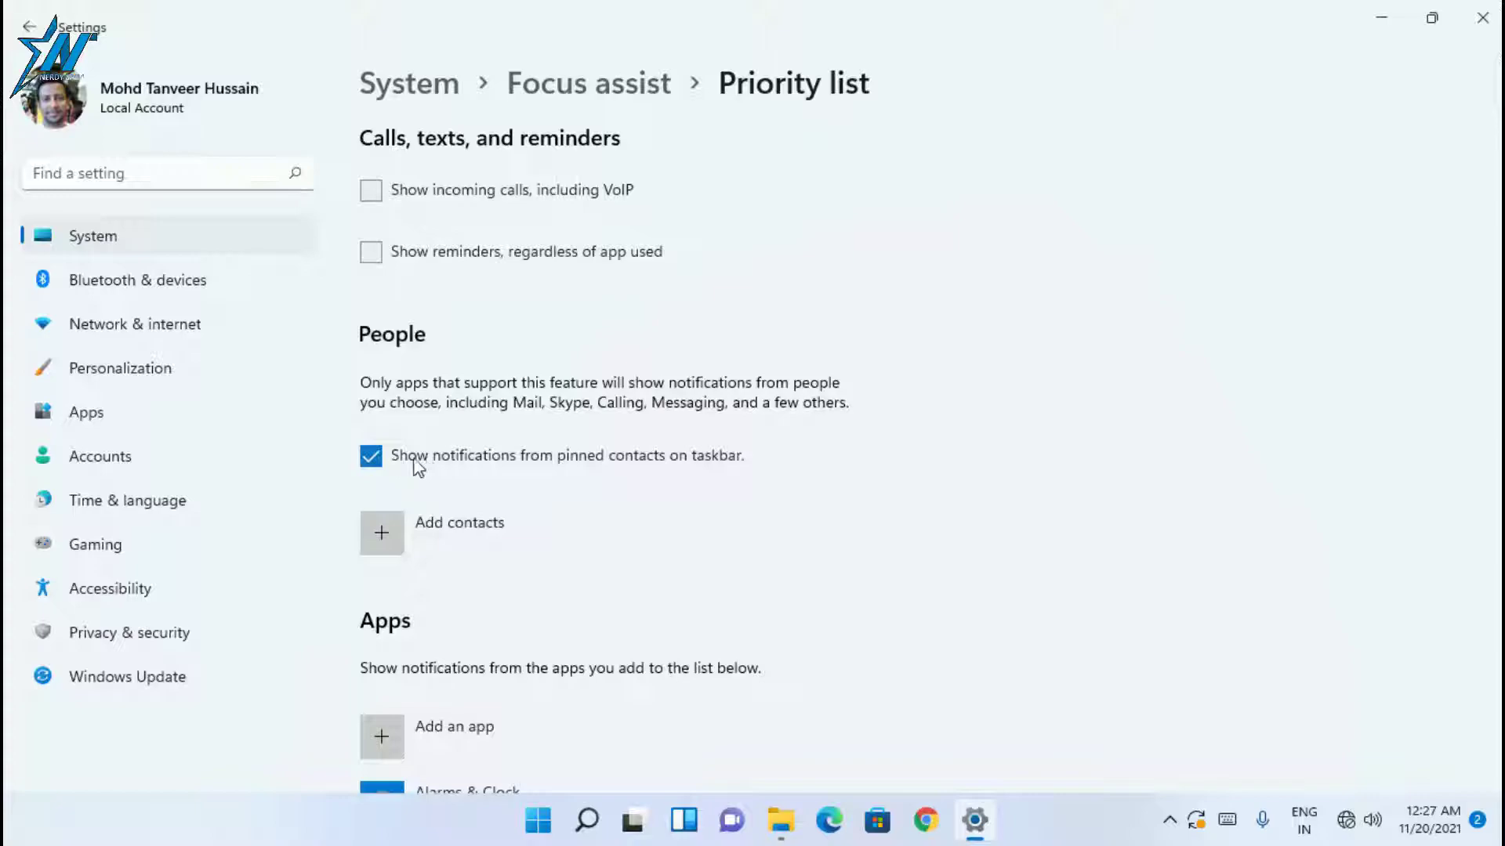
left_click(372, 456)
scroll(560, 485, "down", 3)
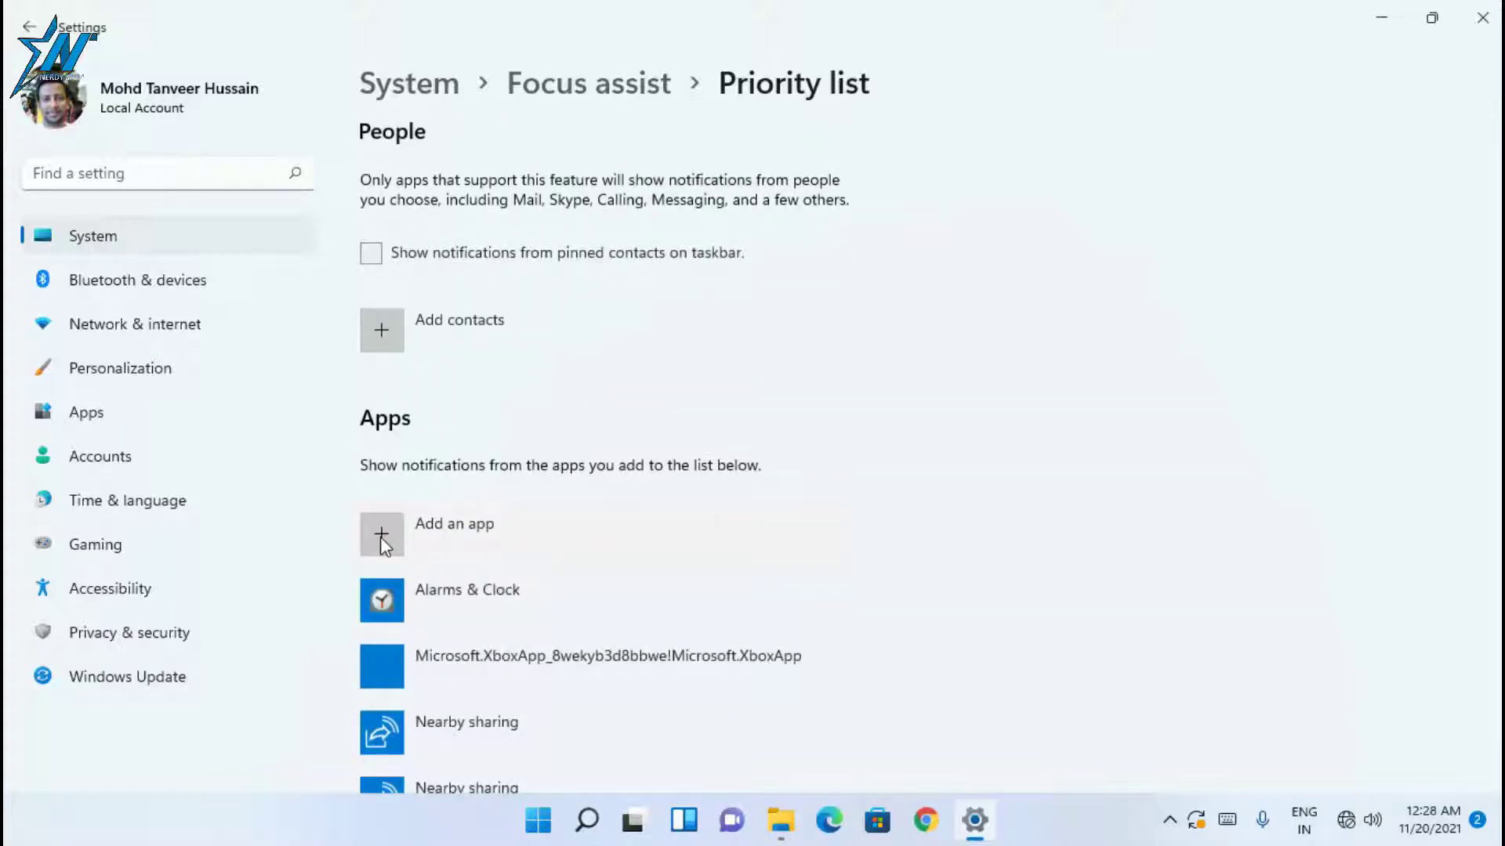
left_click(379, 536)
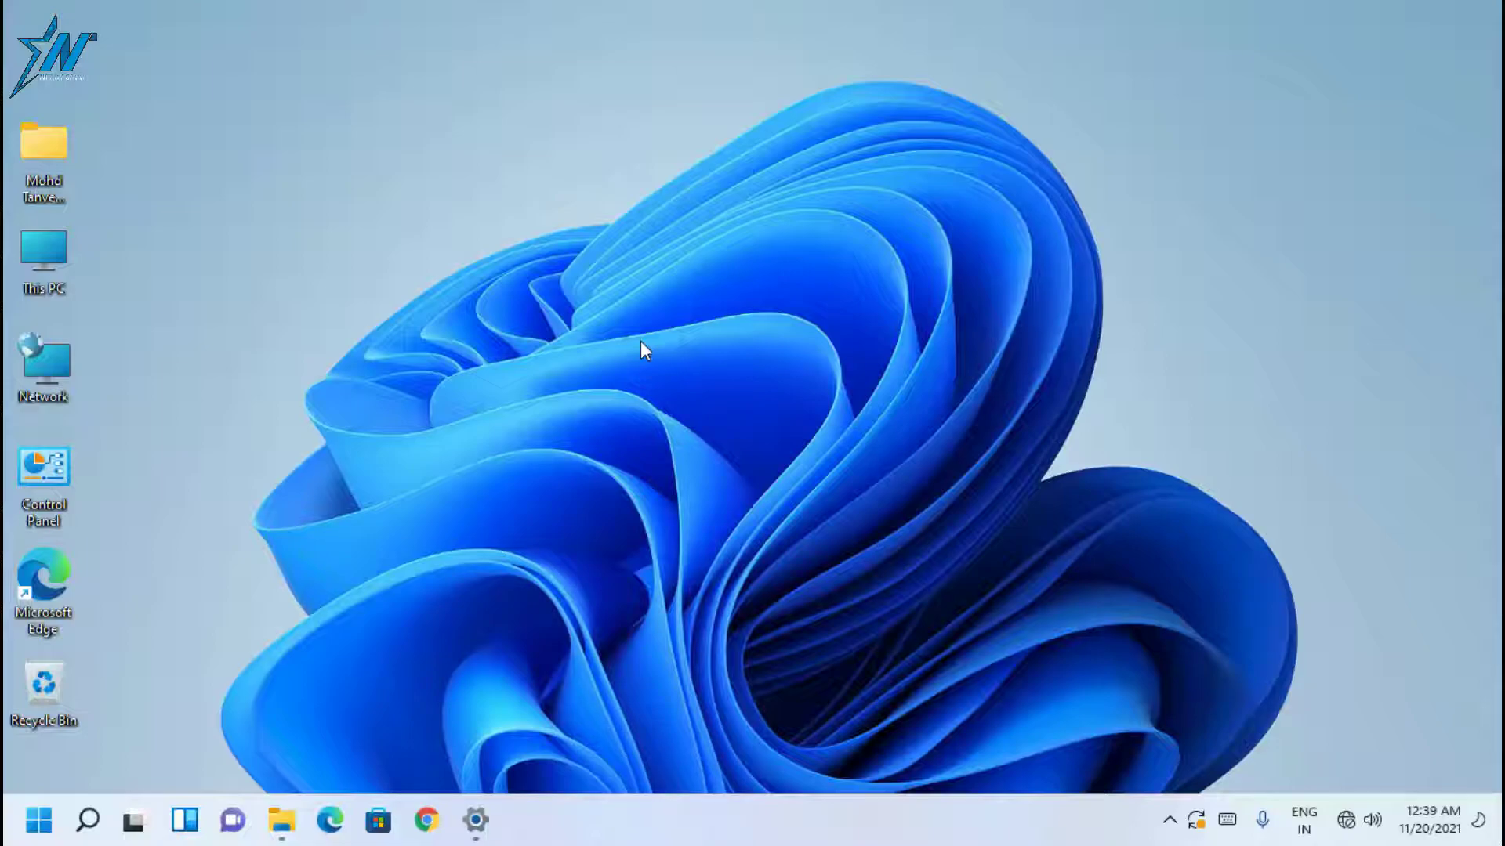
Step: Open the personalization settings for which folders appear on Start next to the Power button
left_click(38, 820)
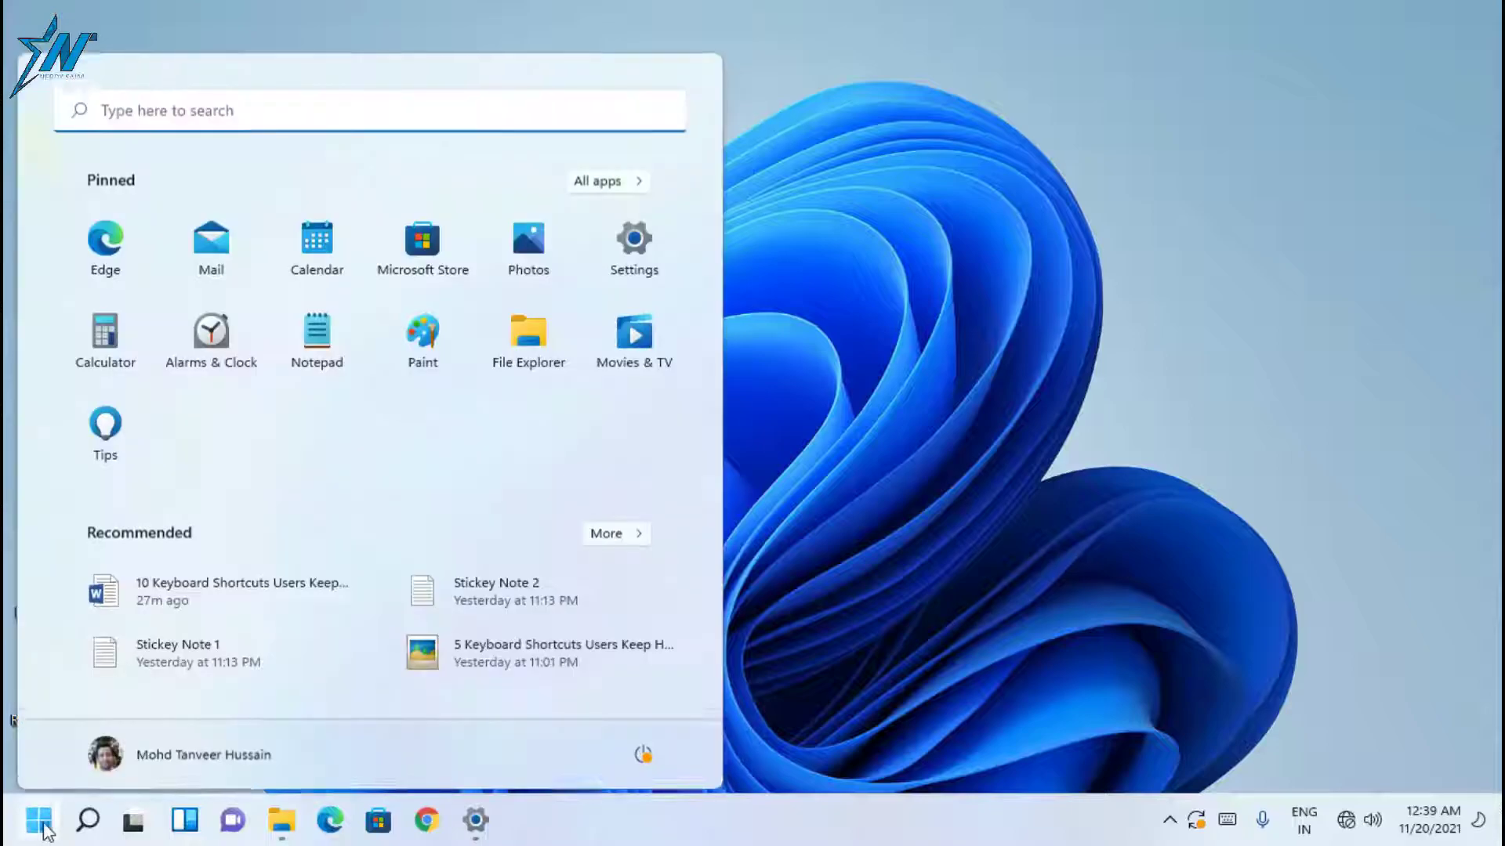
left_click(633, 241)
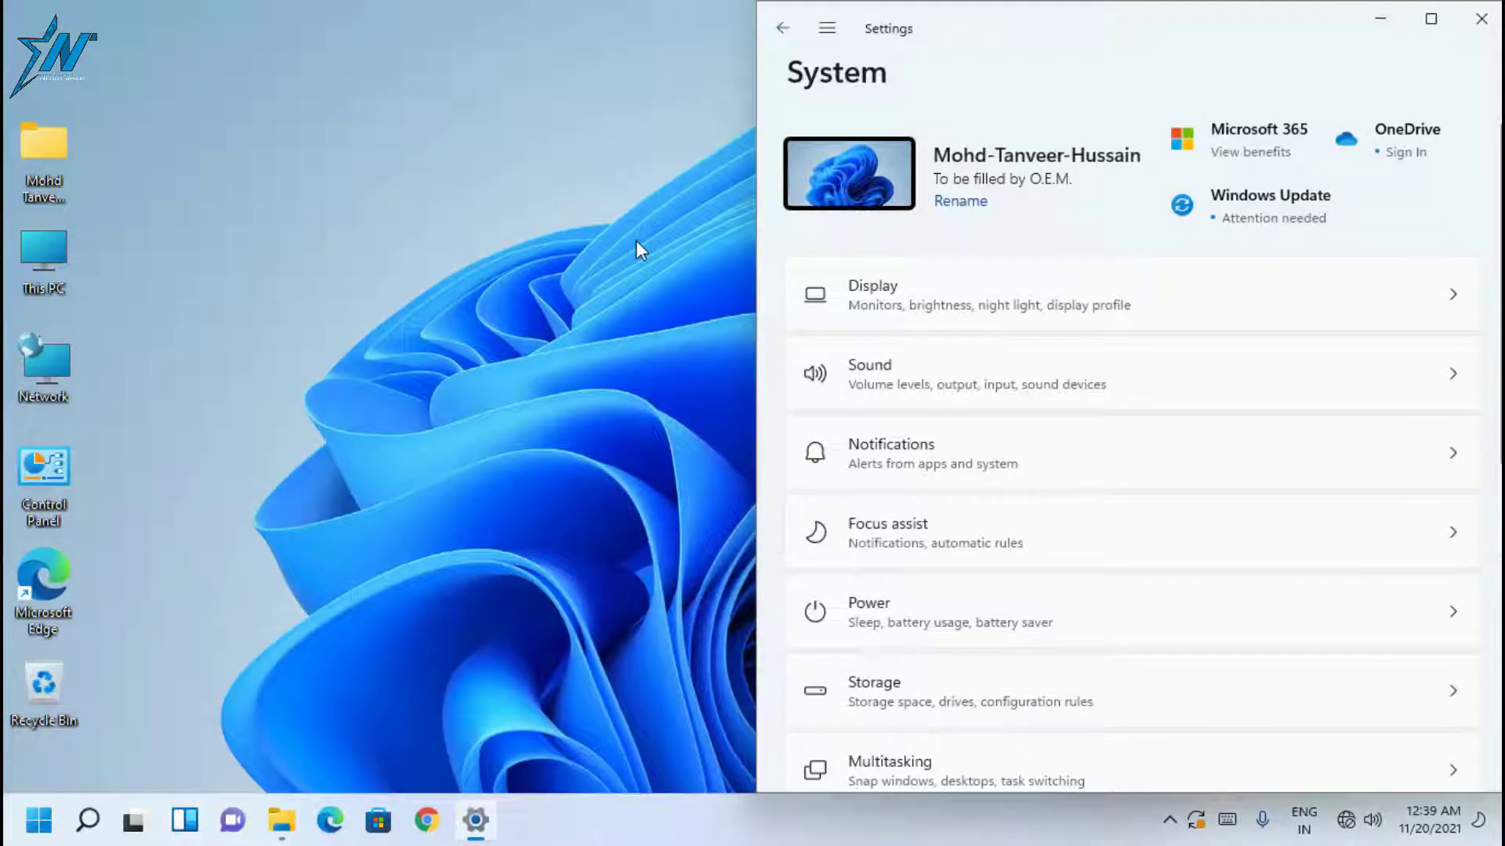
left_click(831, 32)
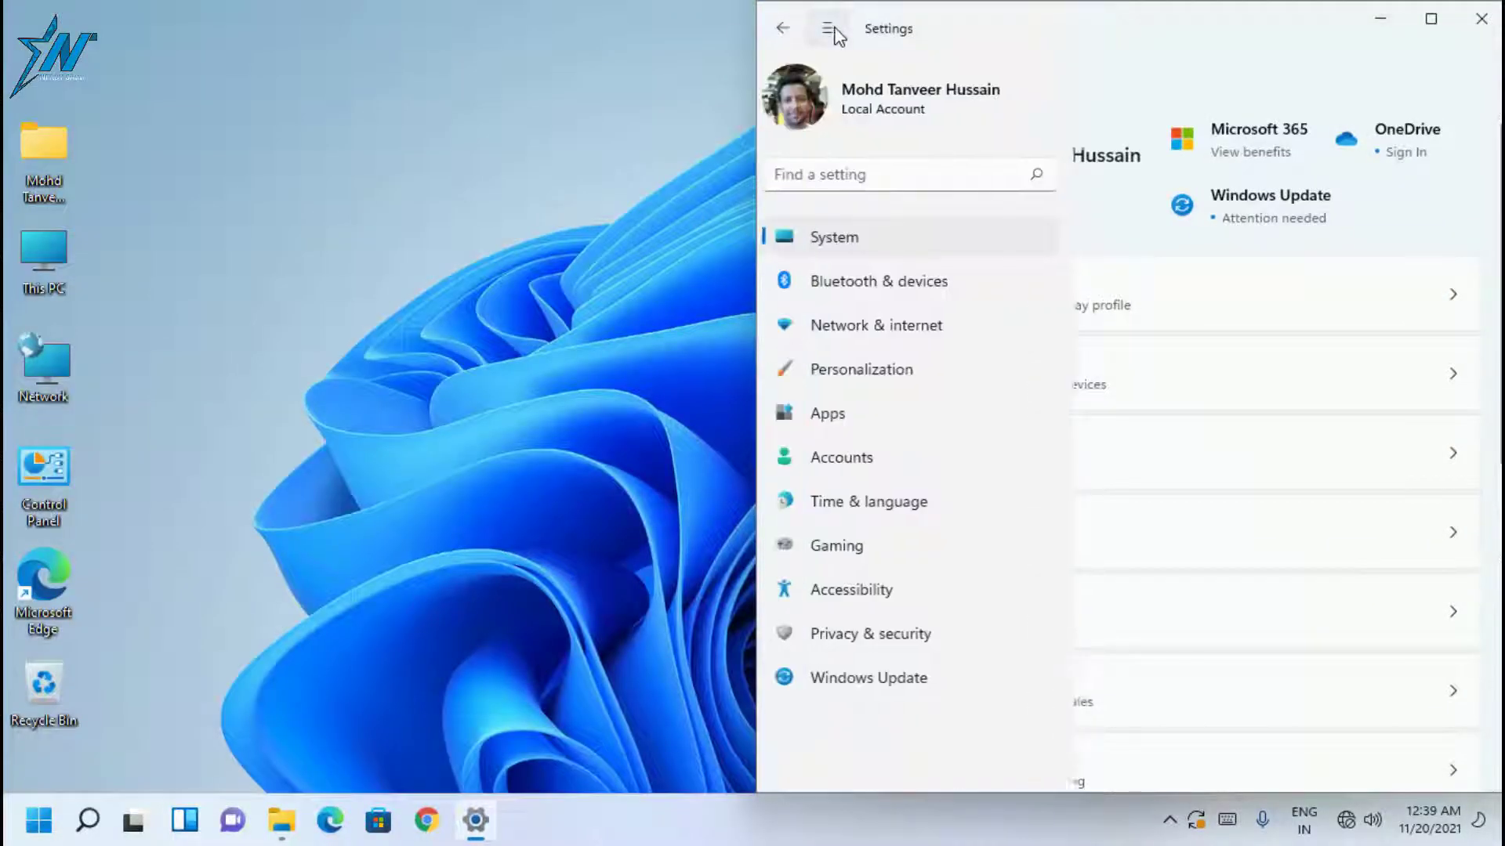
left_click(855, 384)
scroll(866, 614, "down", 5)
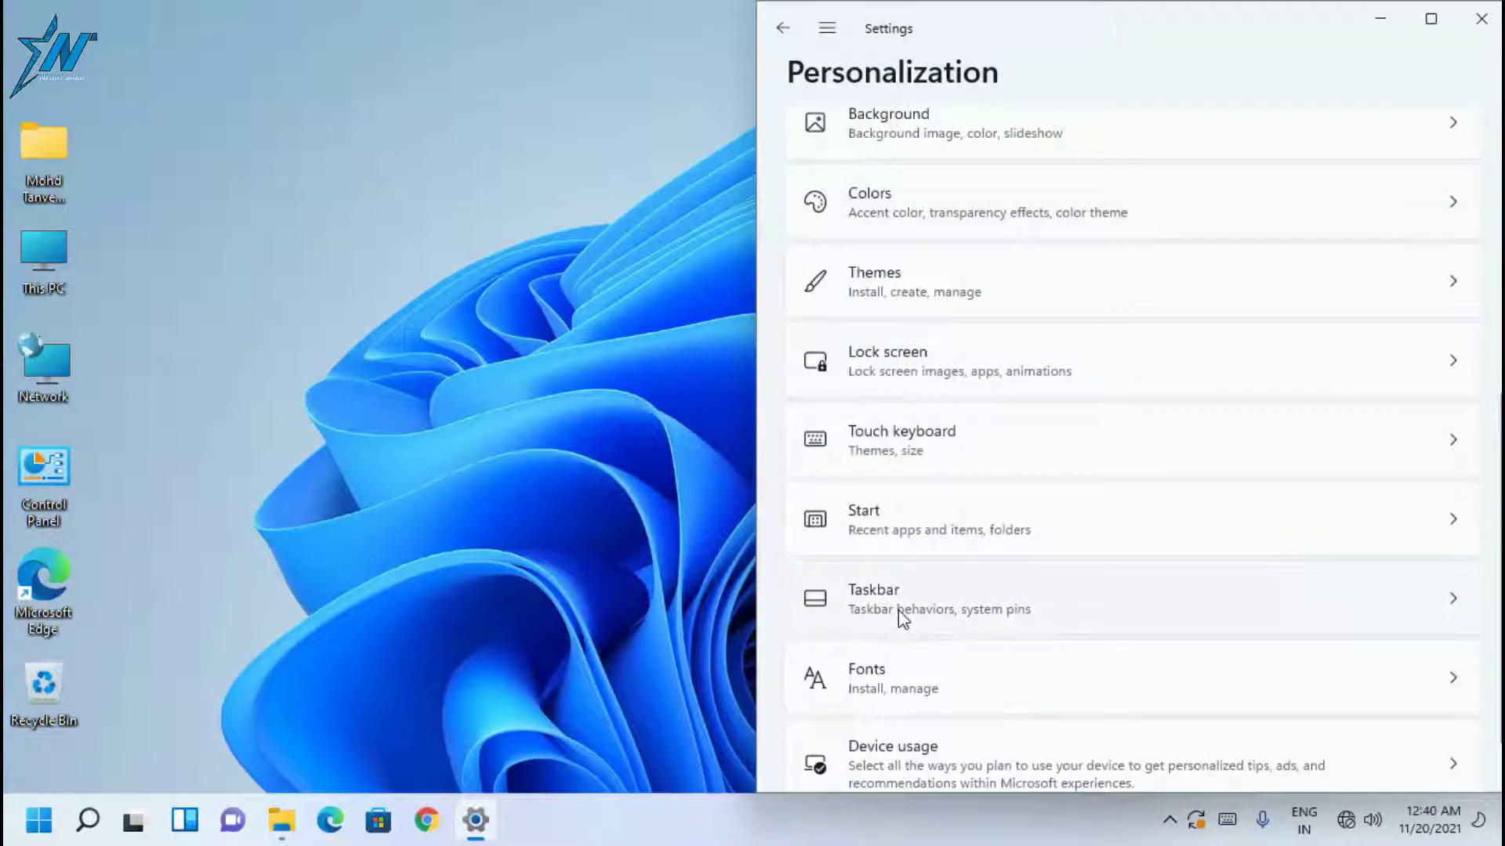
left_click(914, 518)
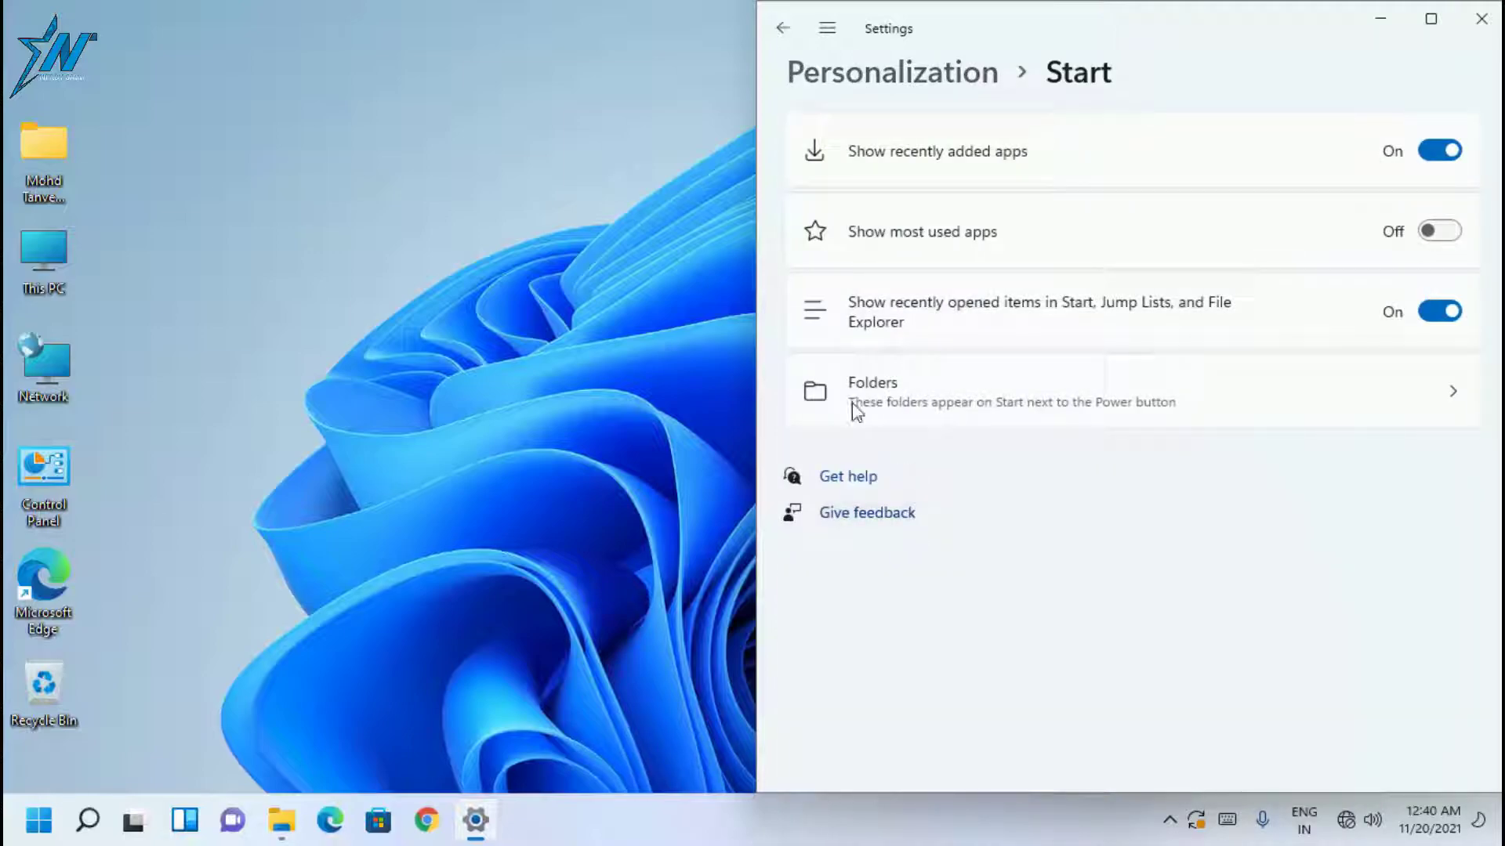
left_click(935, 398)
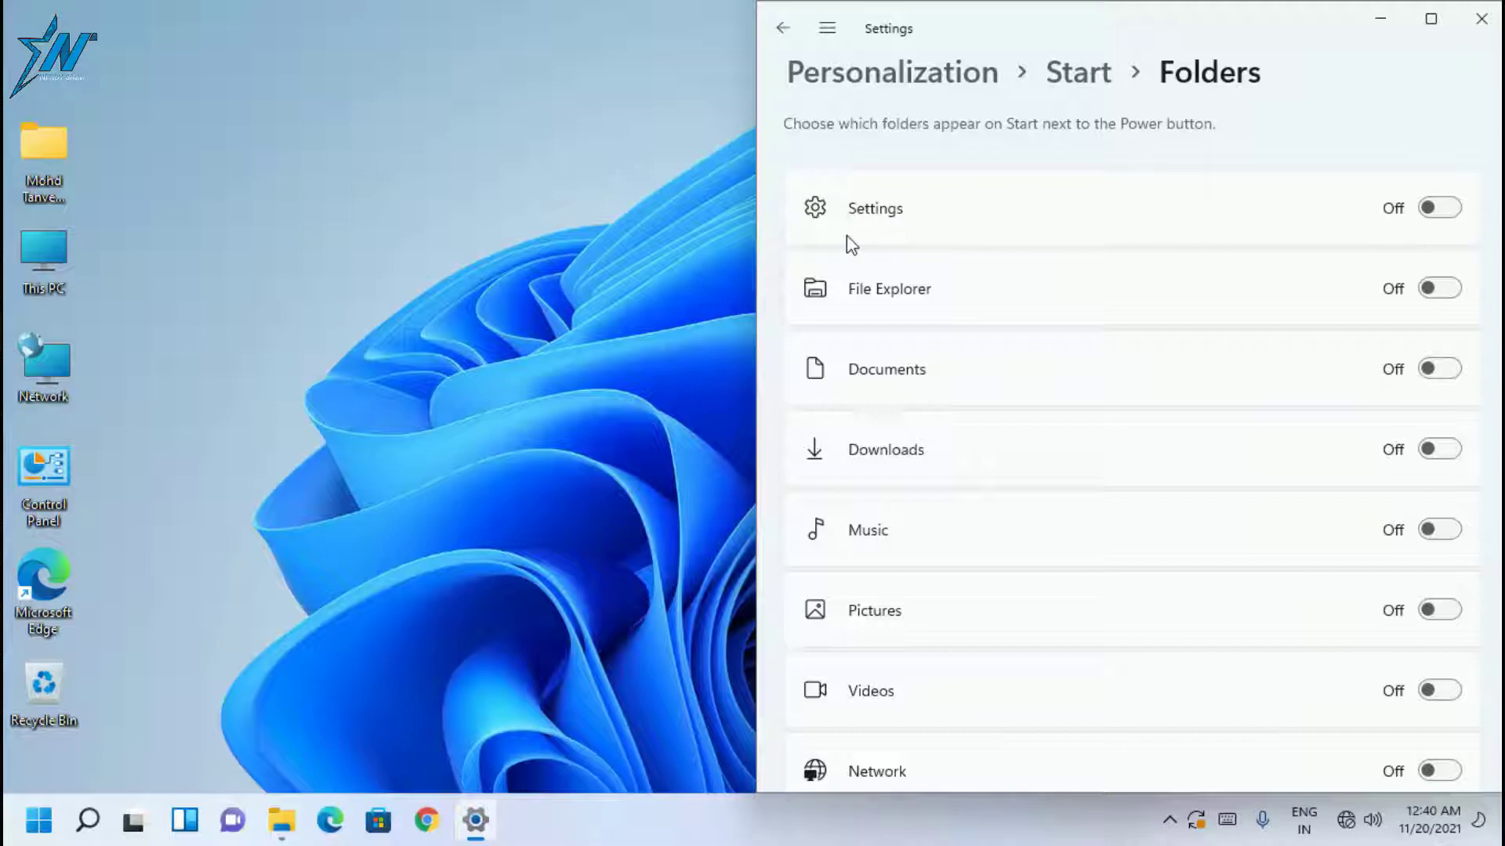
Step: Enable Settings, File Explorer, Documents, Downloads, Music, Pictures, Videos, Network and Personal folder for Start, and open the Start menu
left_click(1438, 208)
left_click(1450, 290)
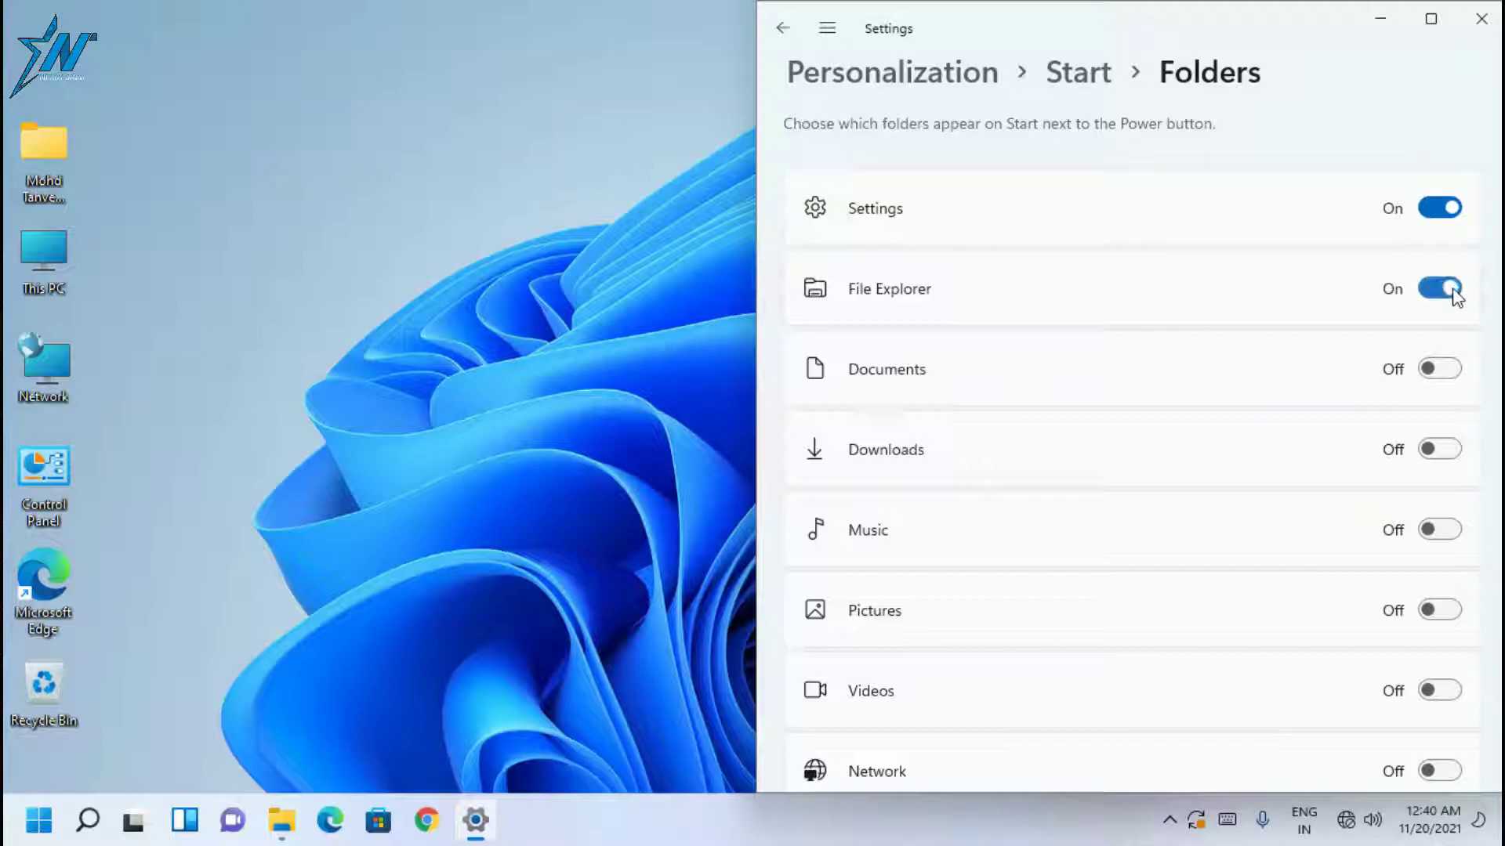
left_click(1444, 369)
scroll(1461, 302, "down", 3)
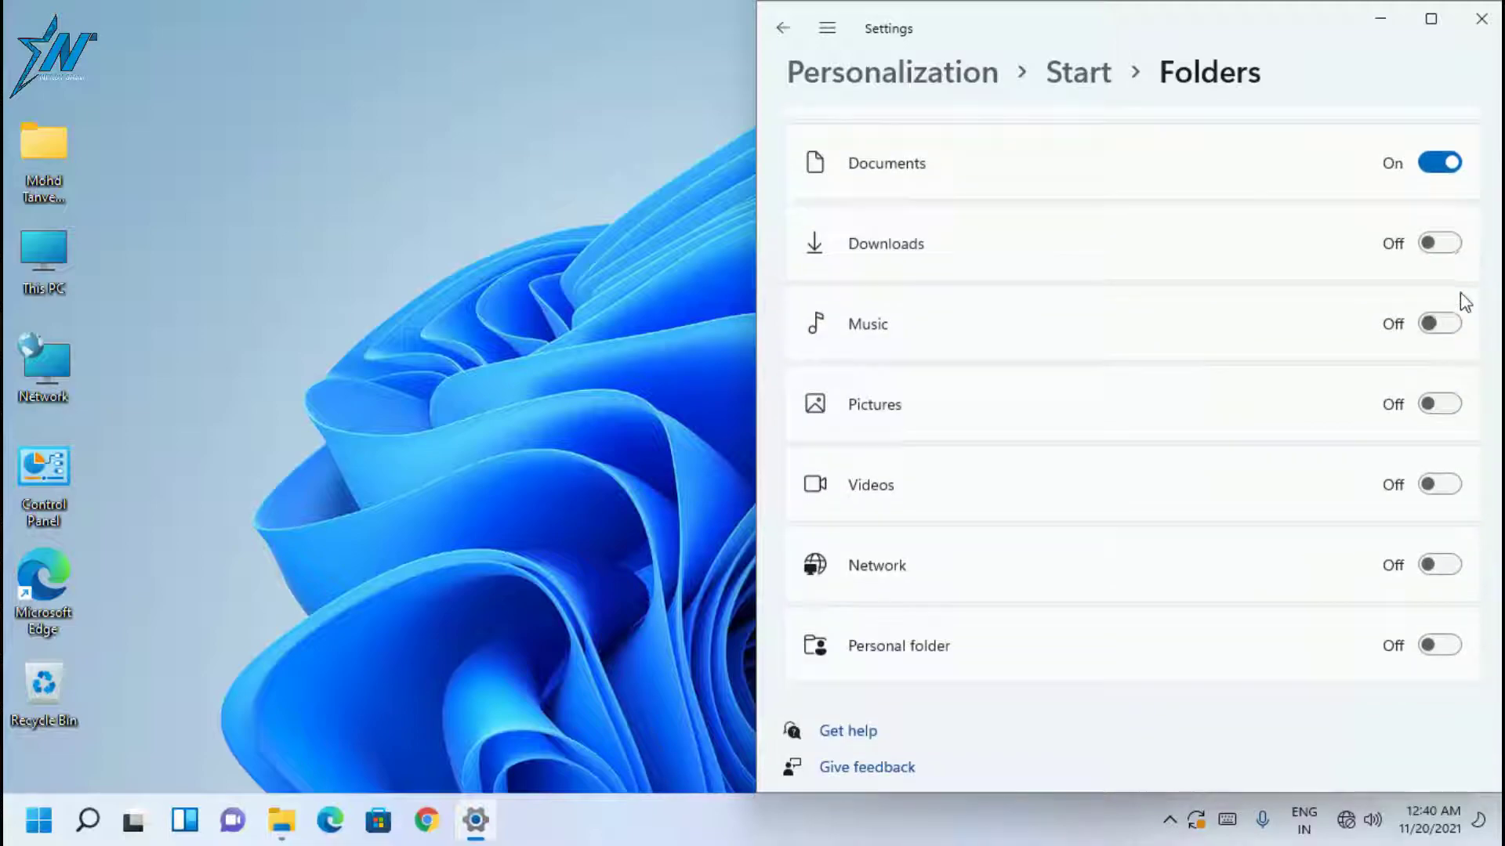
left_click(1446, 249)
left_click(1447, 327)
left_click(1448, 404)
left_click(1450, 488)
left_click(1449, 567)
left_click(1450, 647)
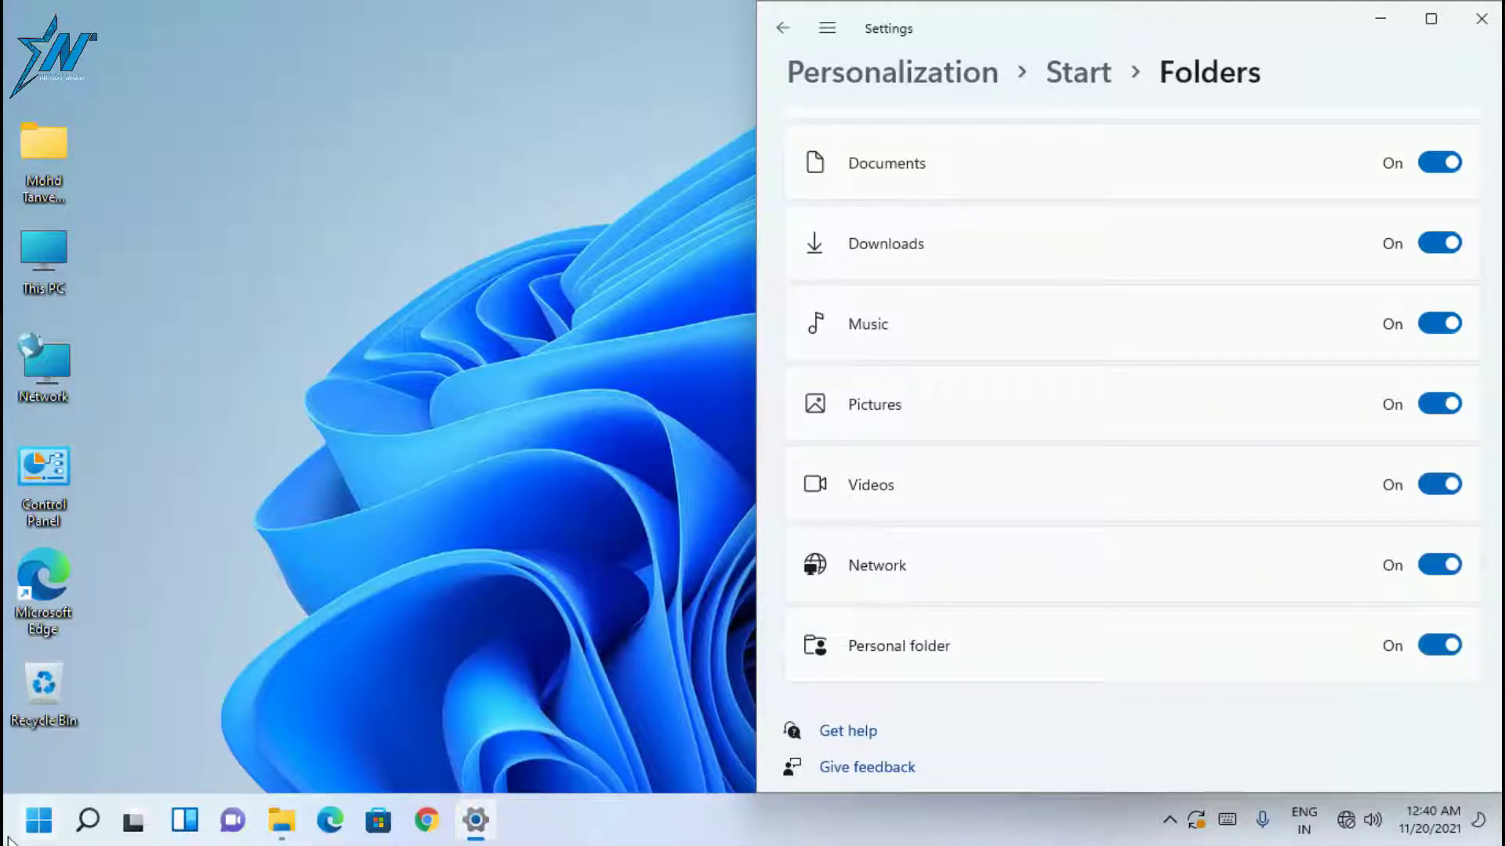
left_click(39, 820)
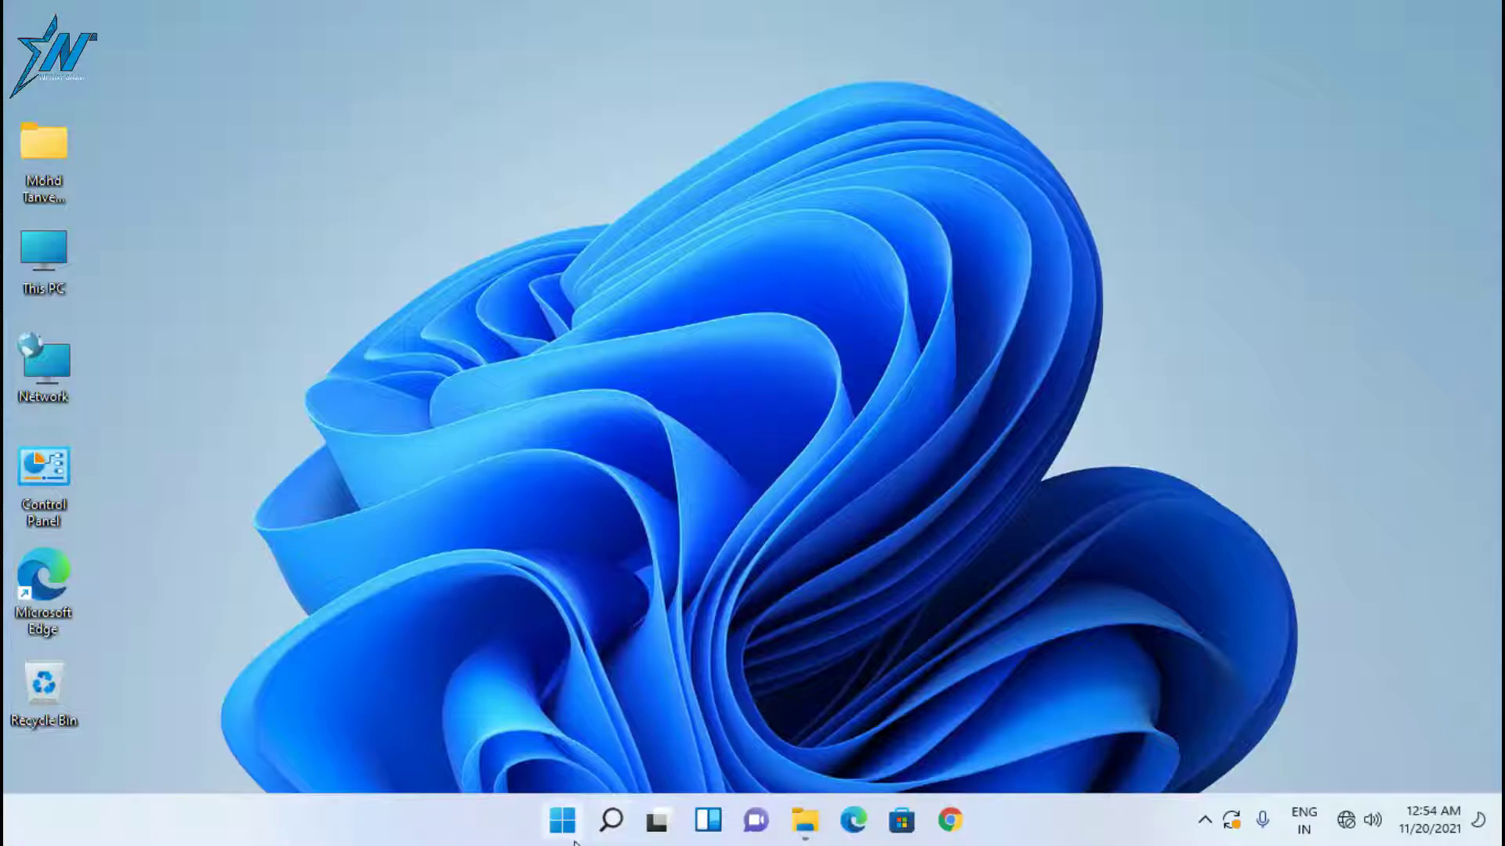
Step: Enable the touch keyboard icon among the taskbar corner icons in the personalization settings, and close Settings
left_click(563, 820)
left_click(1023, 238)
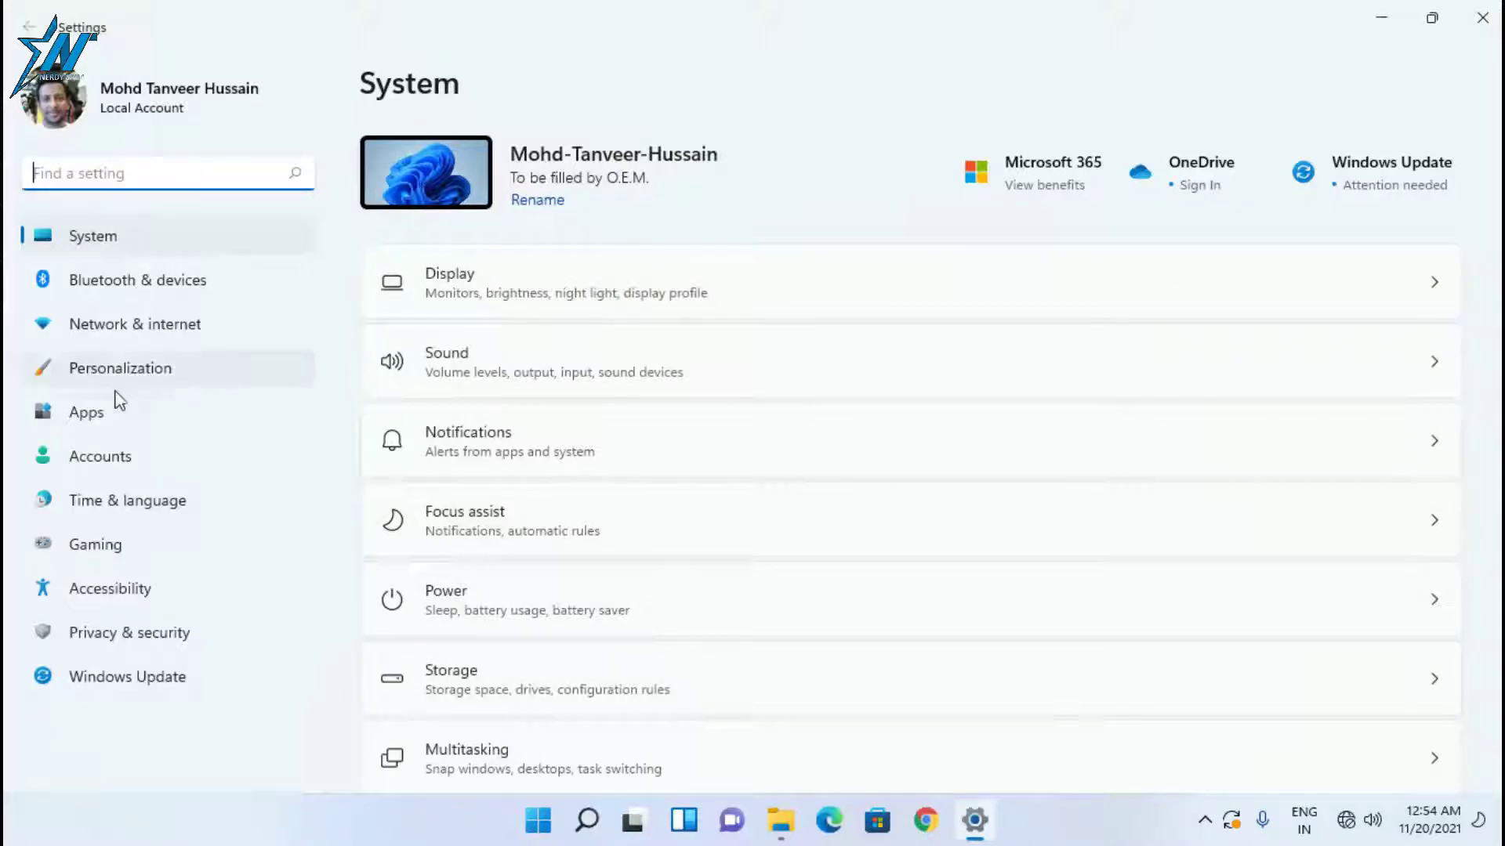
left_click(151, 382)
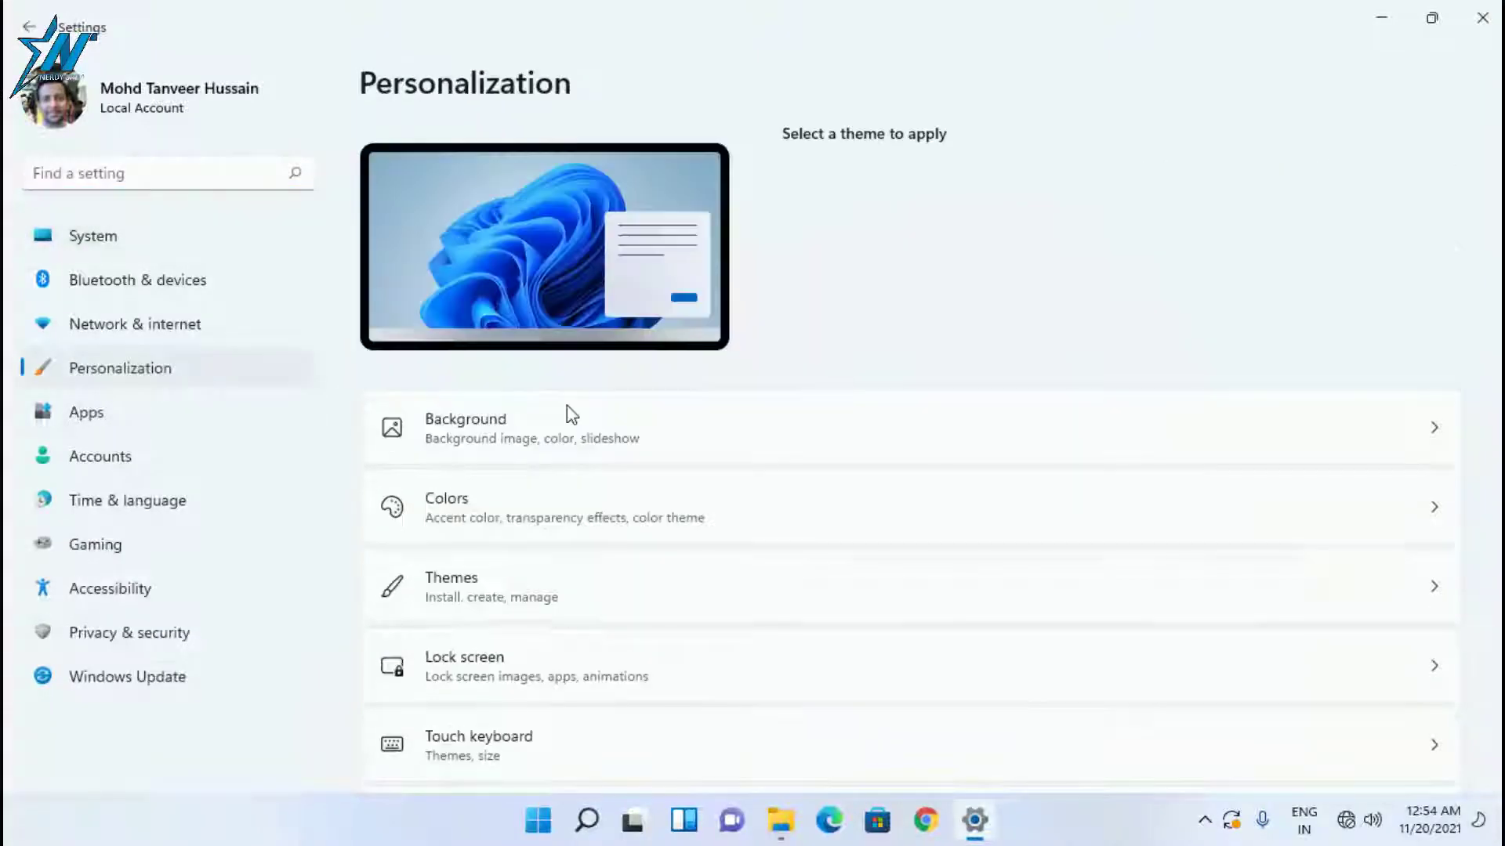
scroll(577, 473, "down", 3)
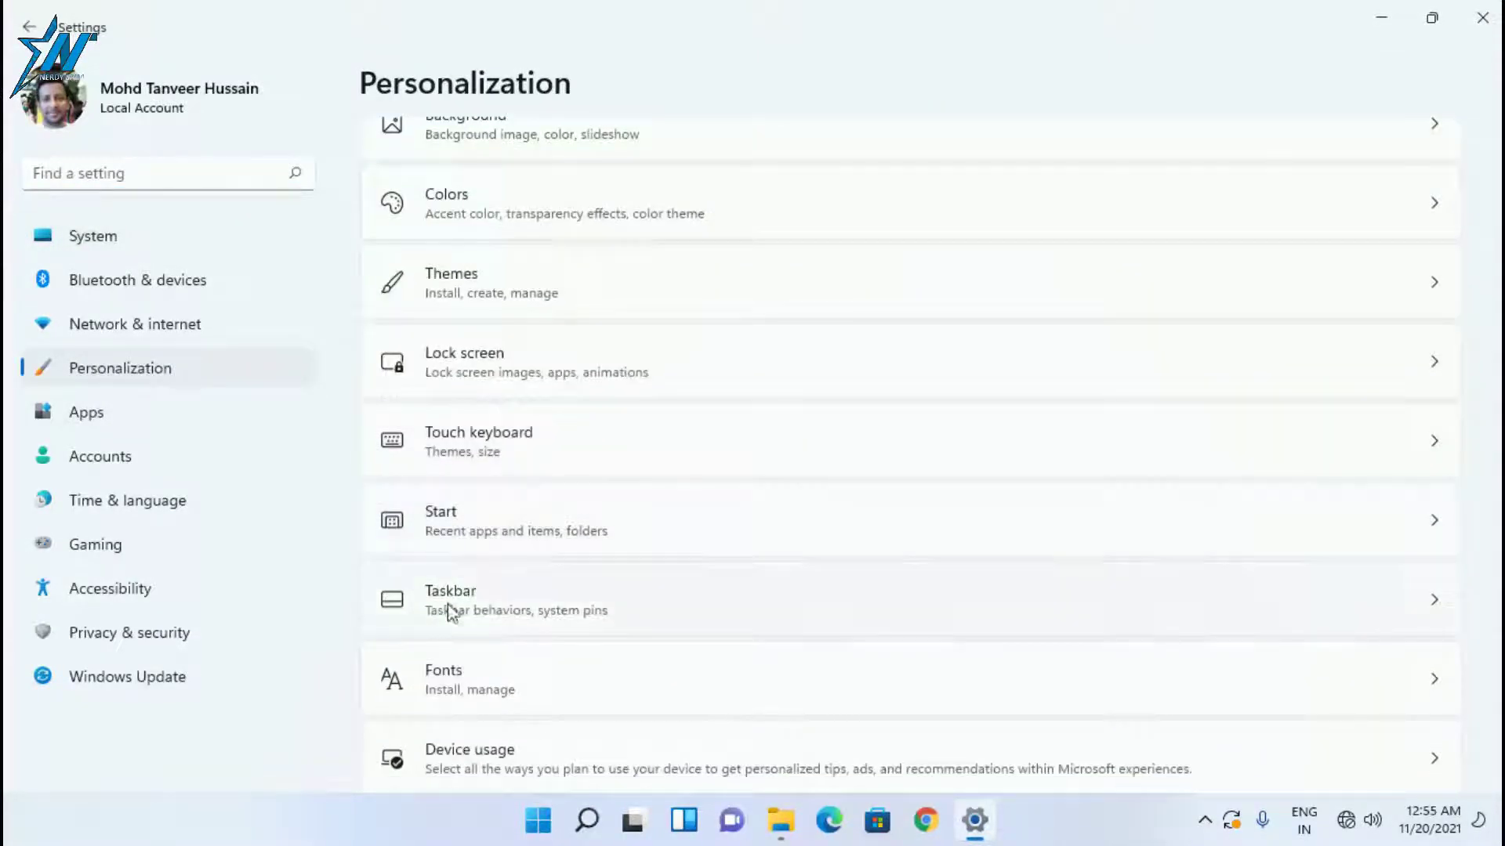
left_click(644, 610)
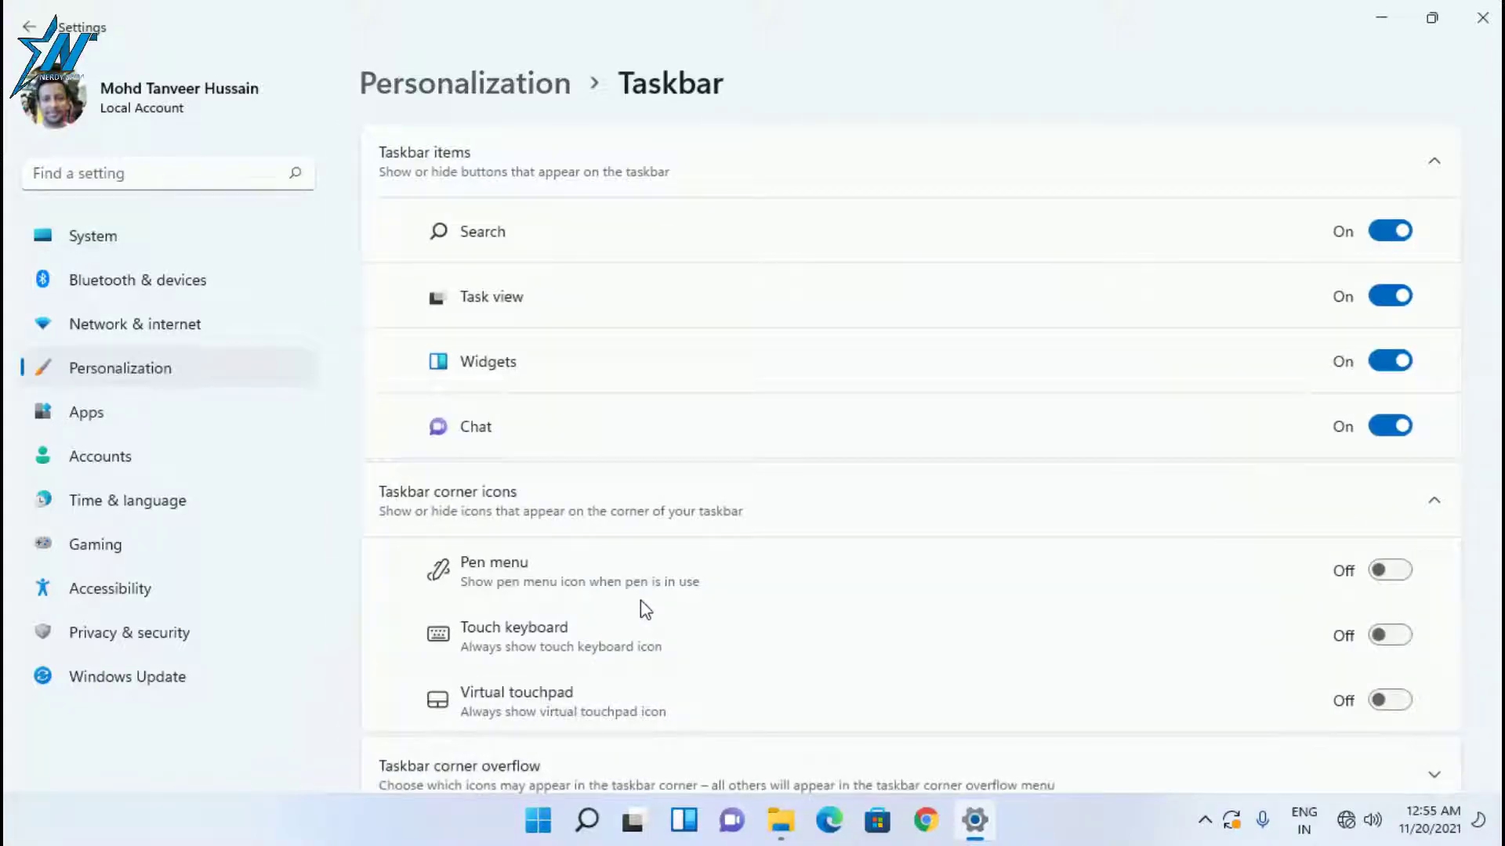
scroll(619, 591, "down", 2)
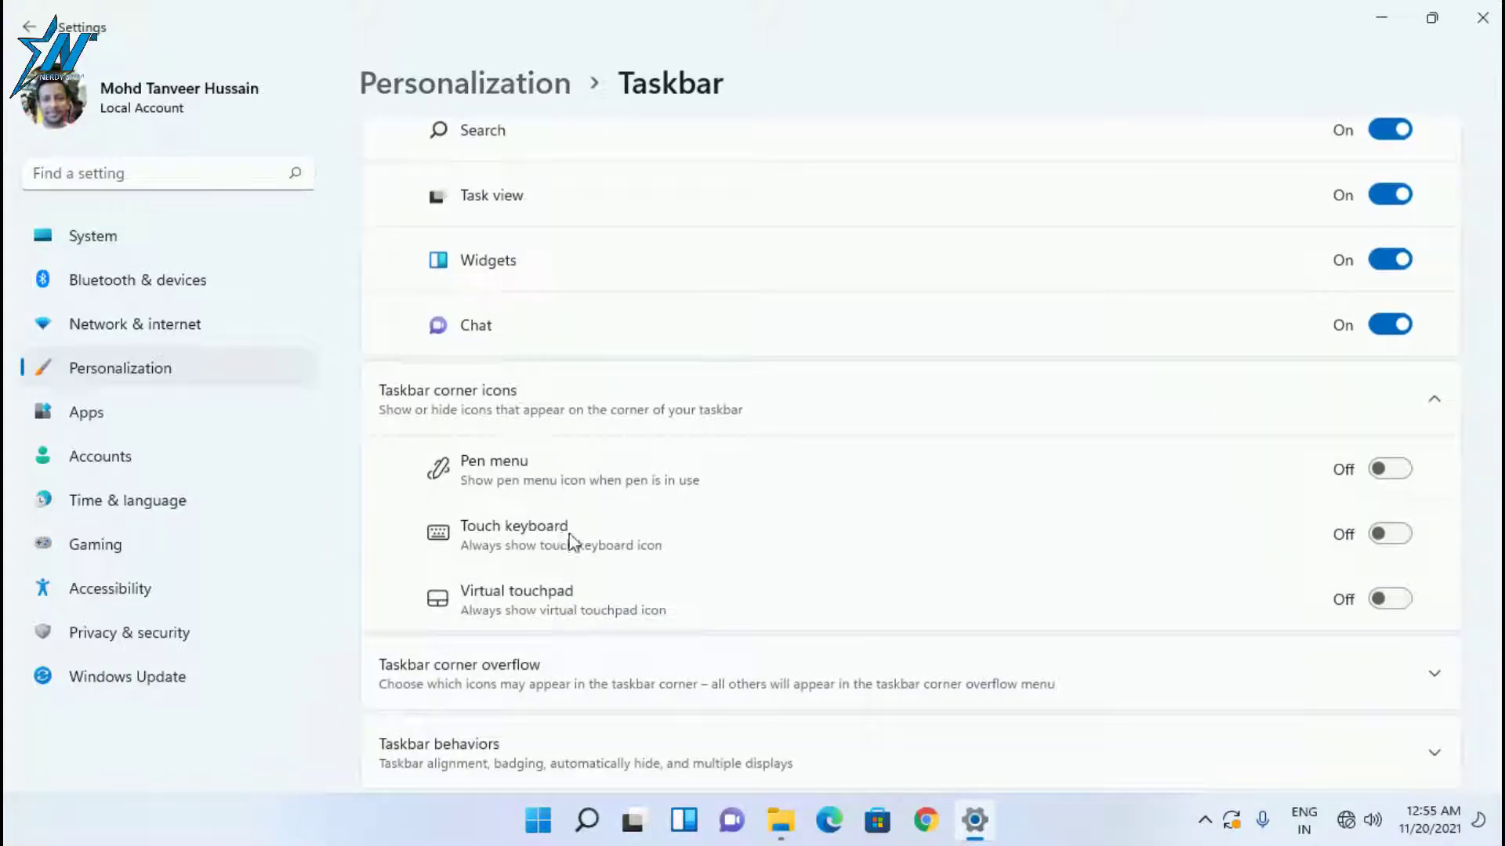
left_click(1408, 534)
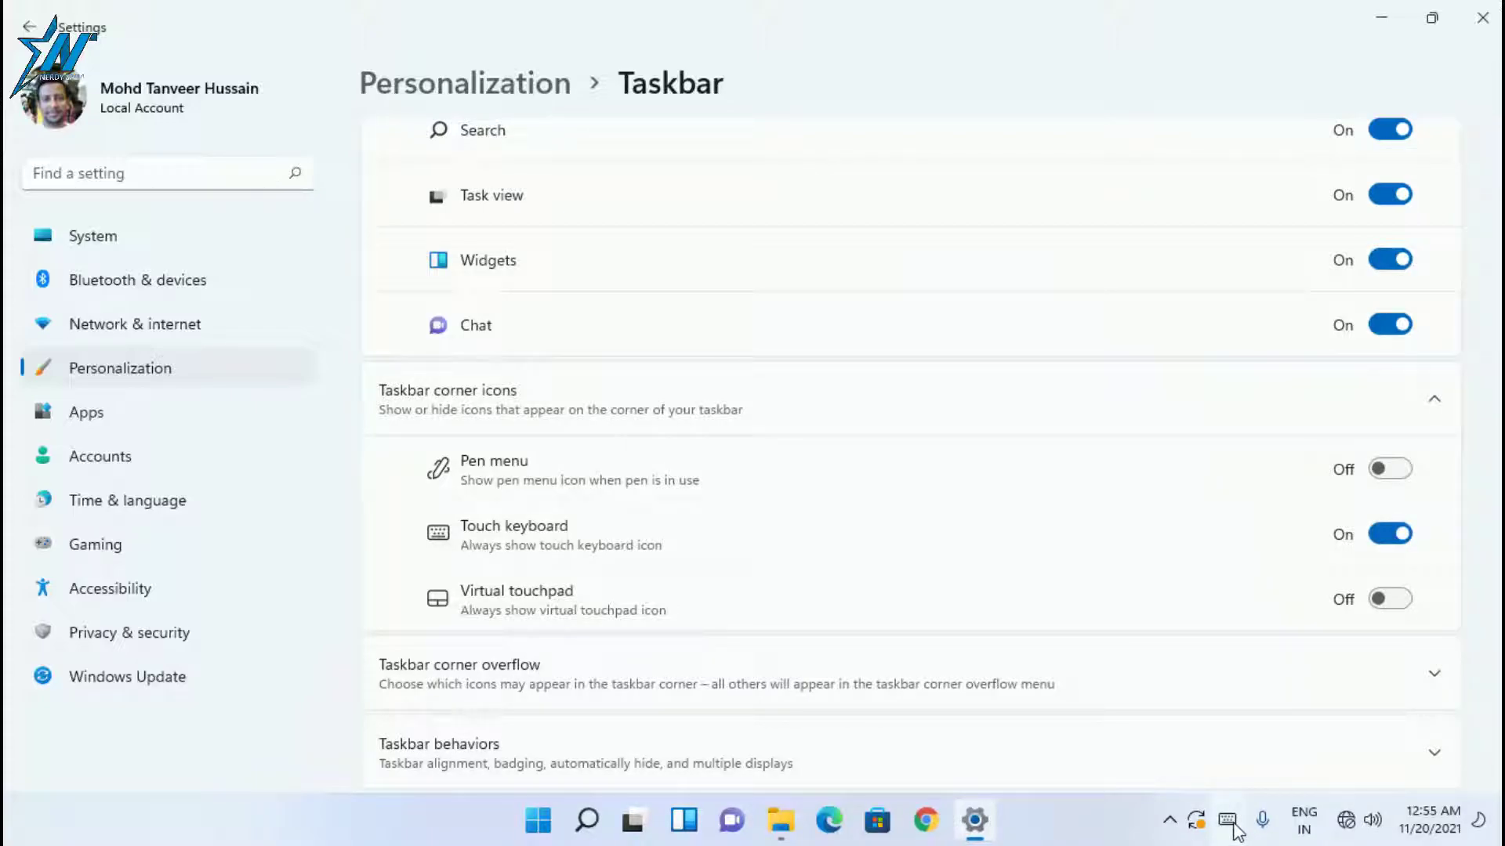
key("alt+F4")
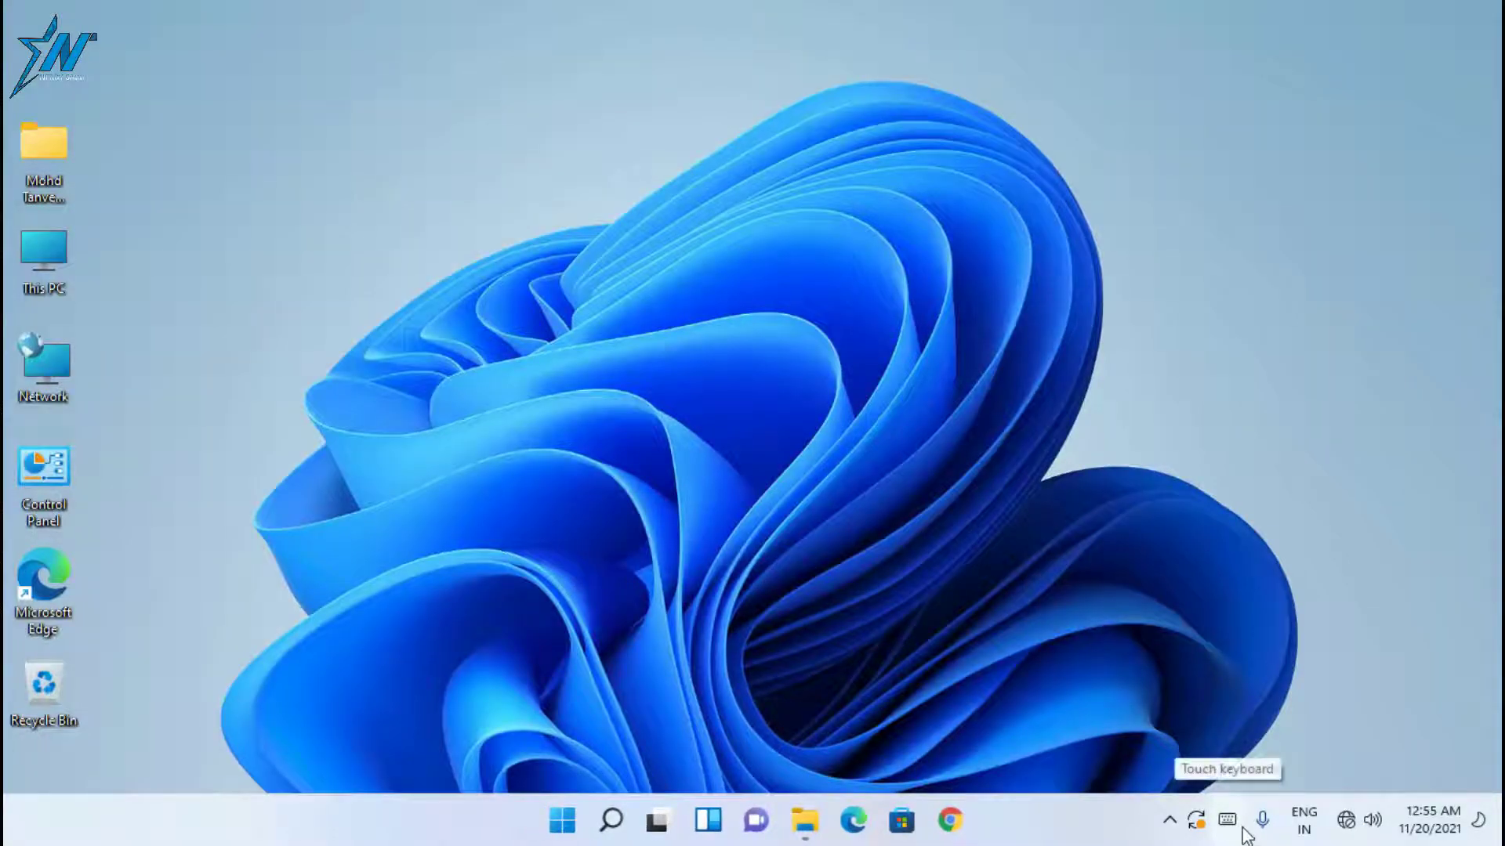
Step: Open the touch keyboard from the taskbar and set its keyboard layout to Traditional
left_click(1233, 828)
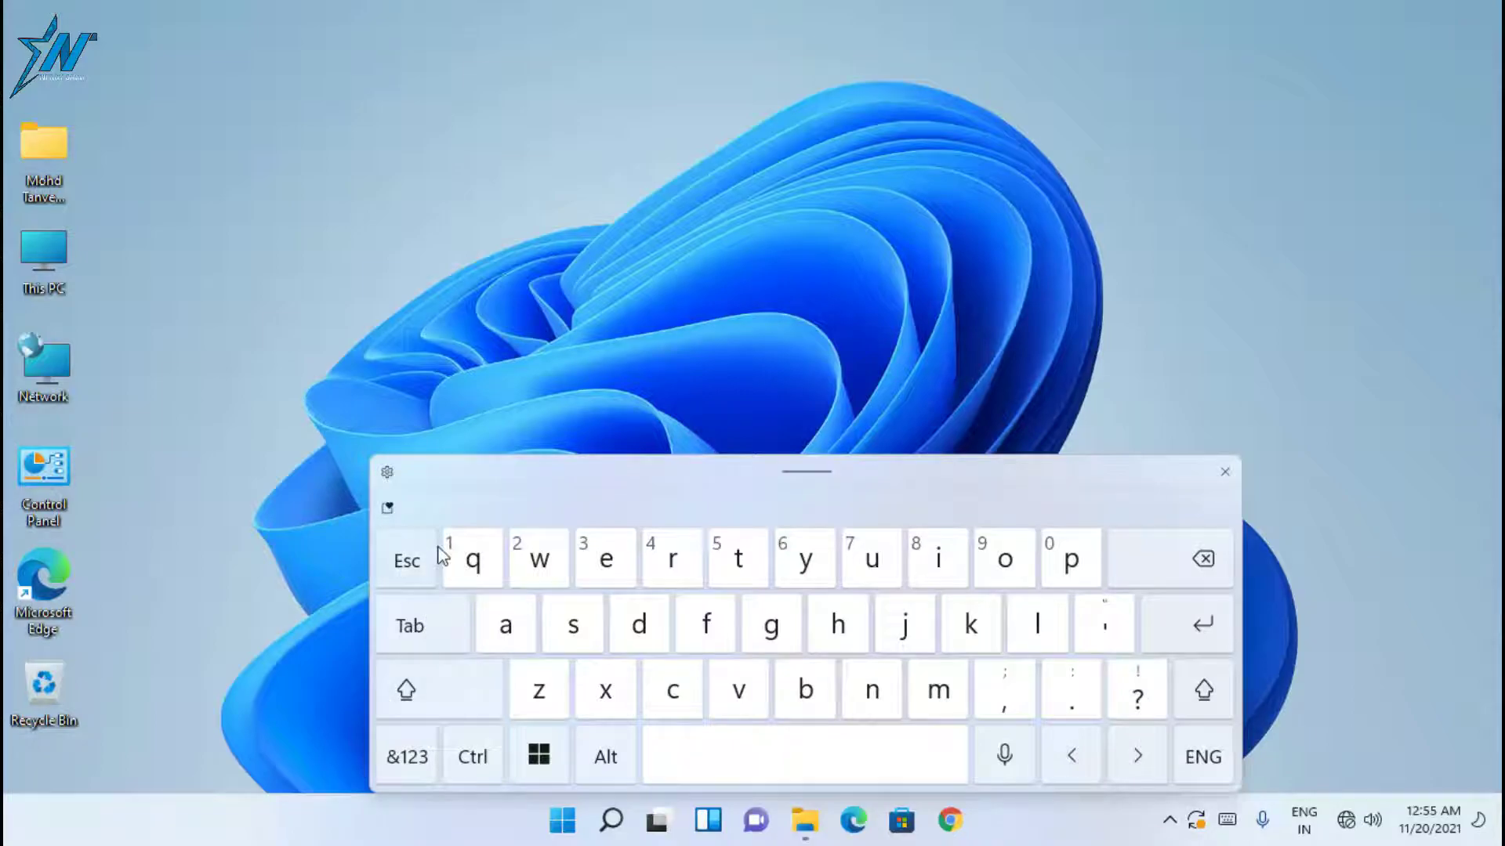
left_click(386, 472)
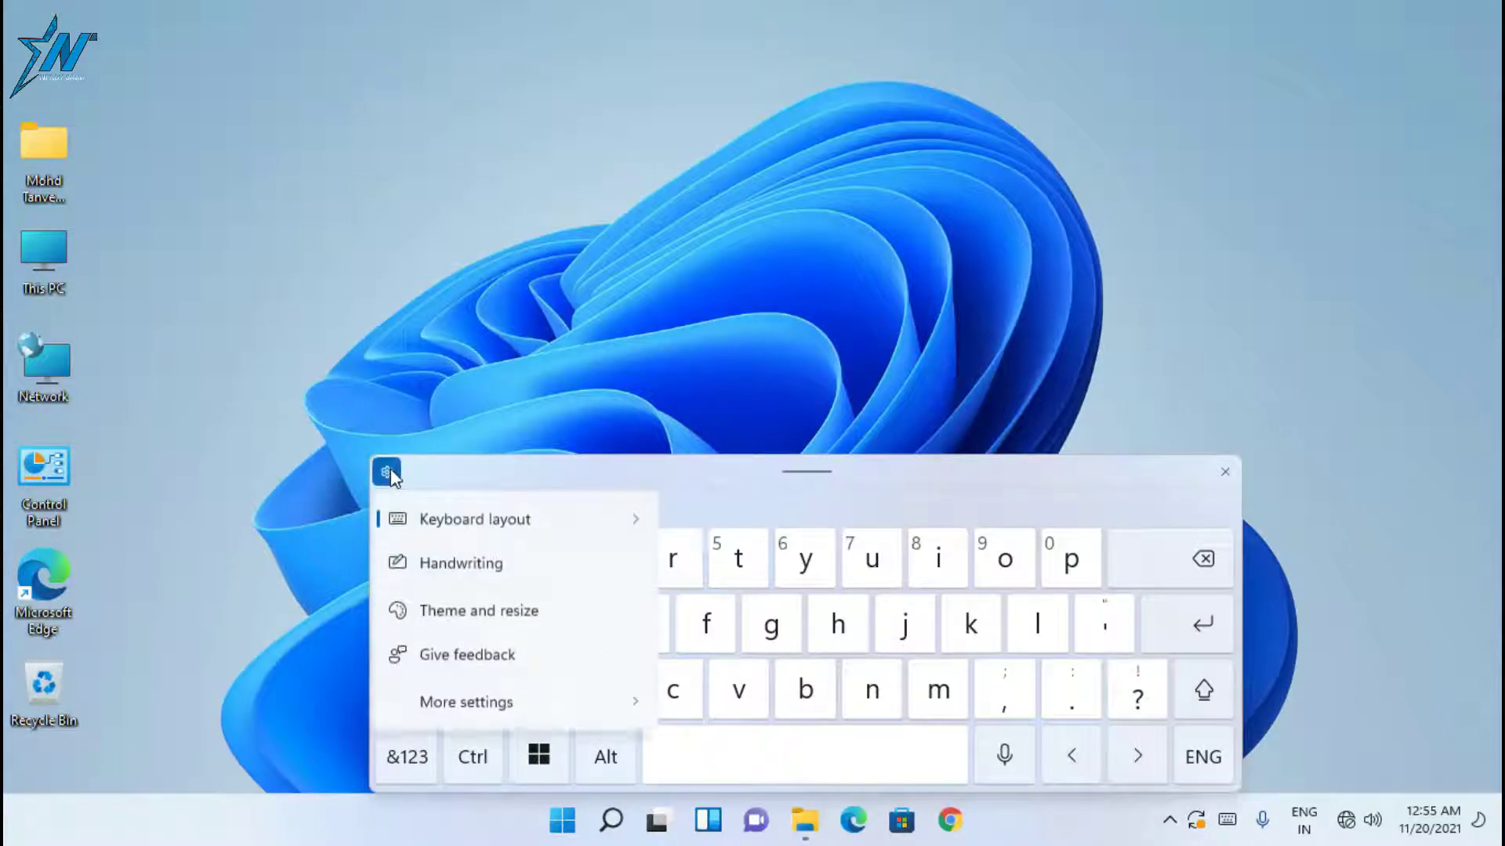
left_click(401, 522)
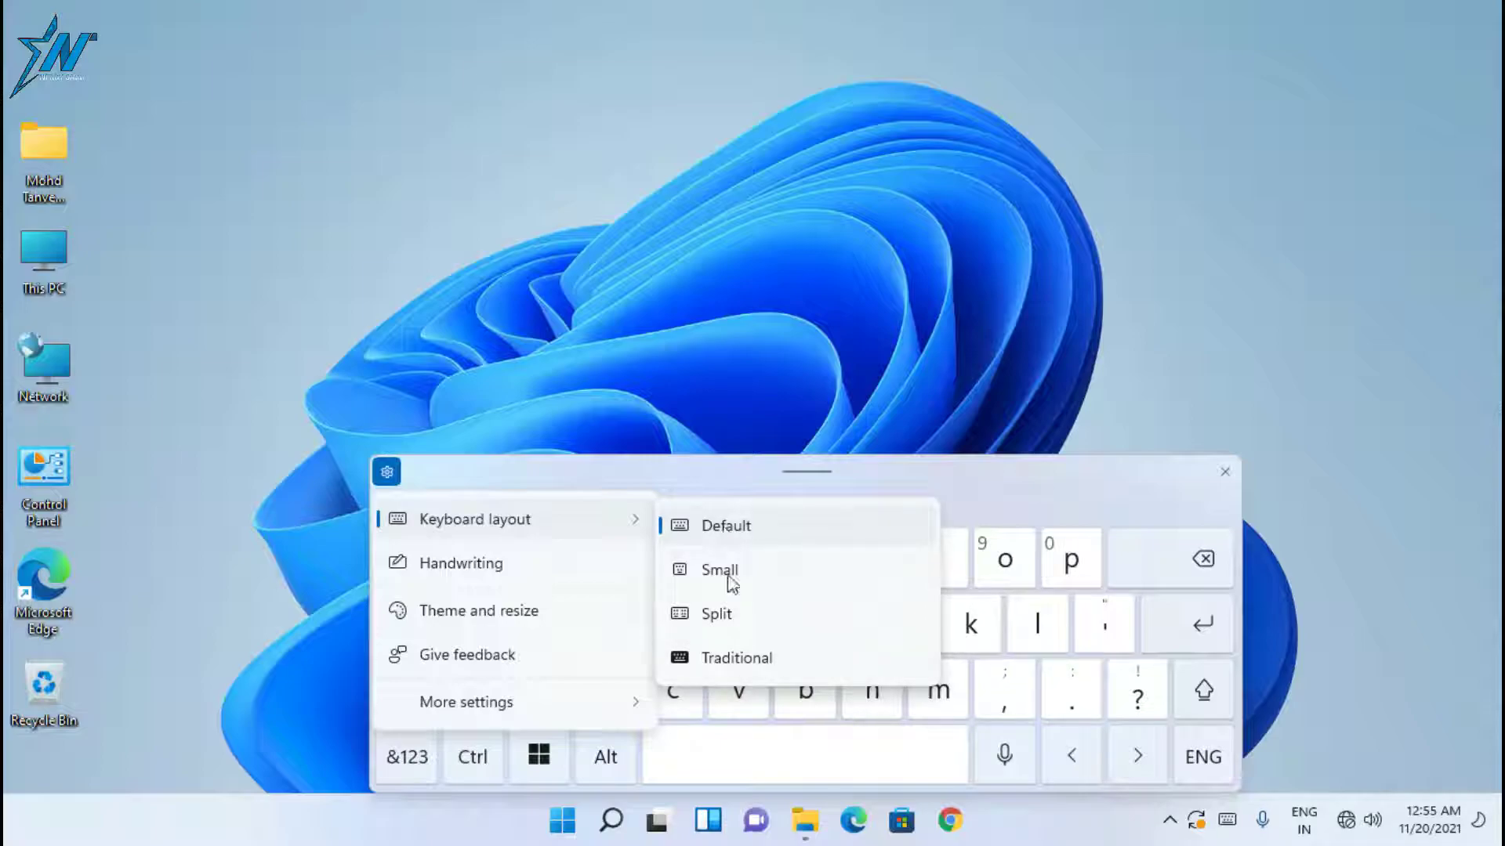
left_click(738, 668)
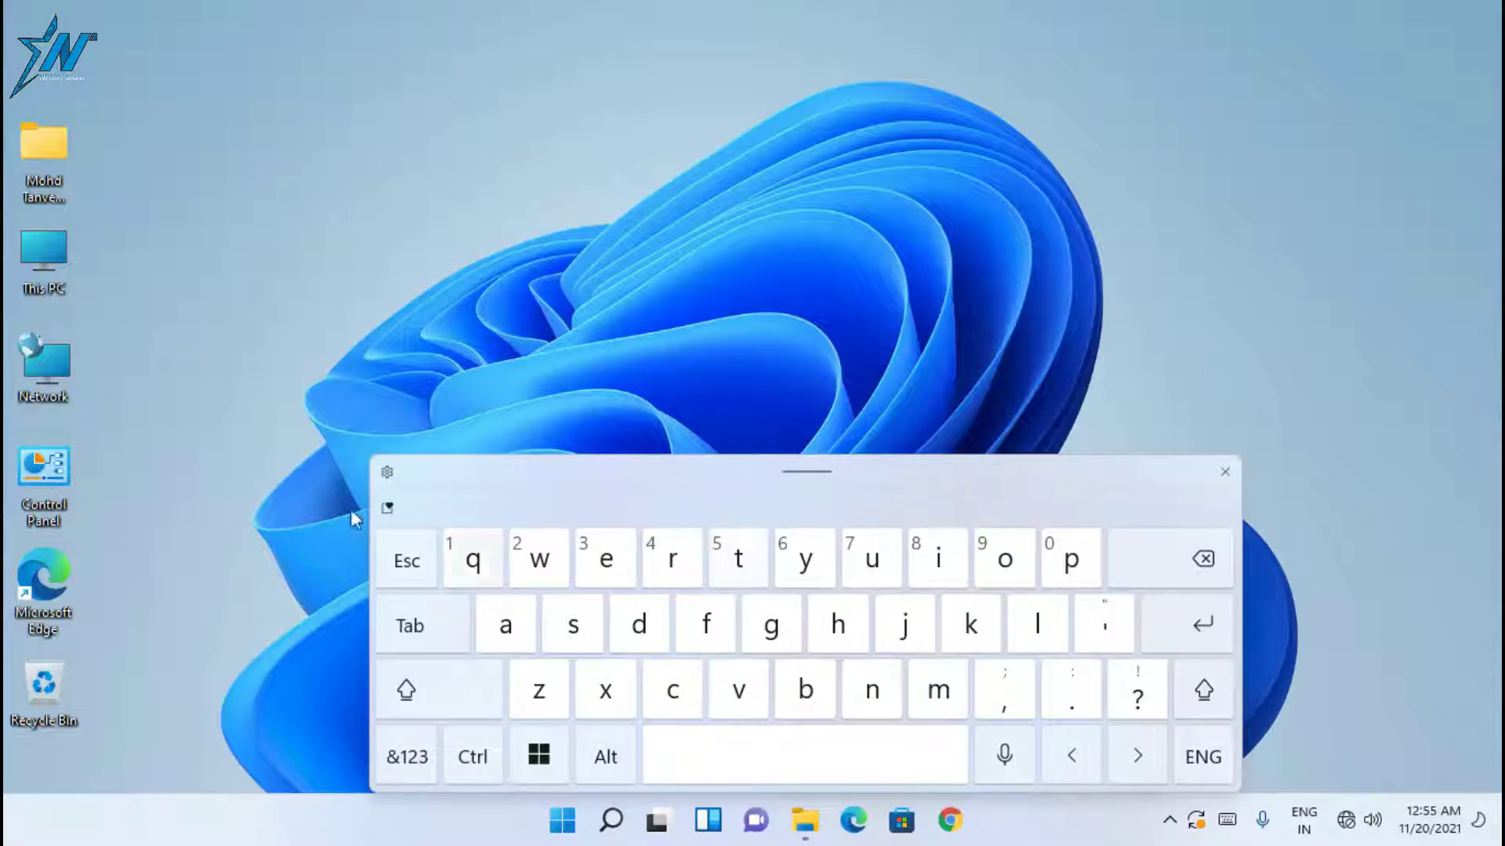
left_click(387, 472)
mouse_move(570, 521)
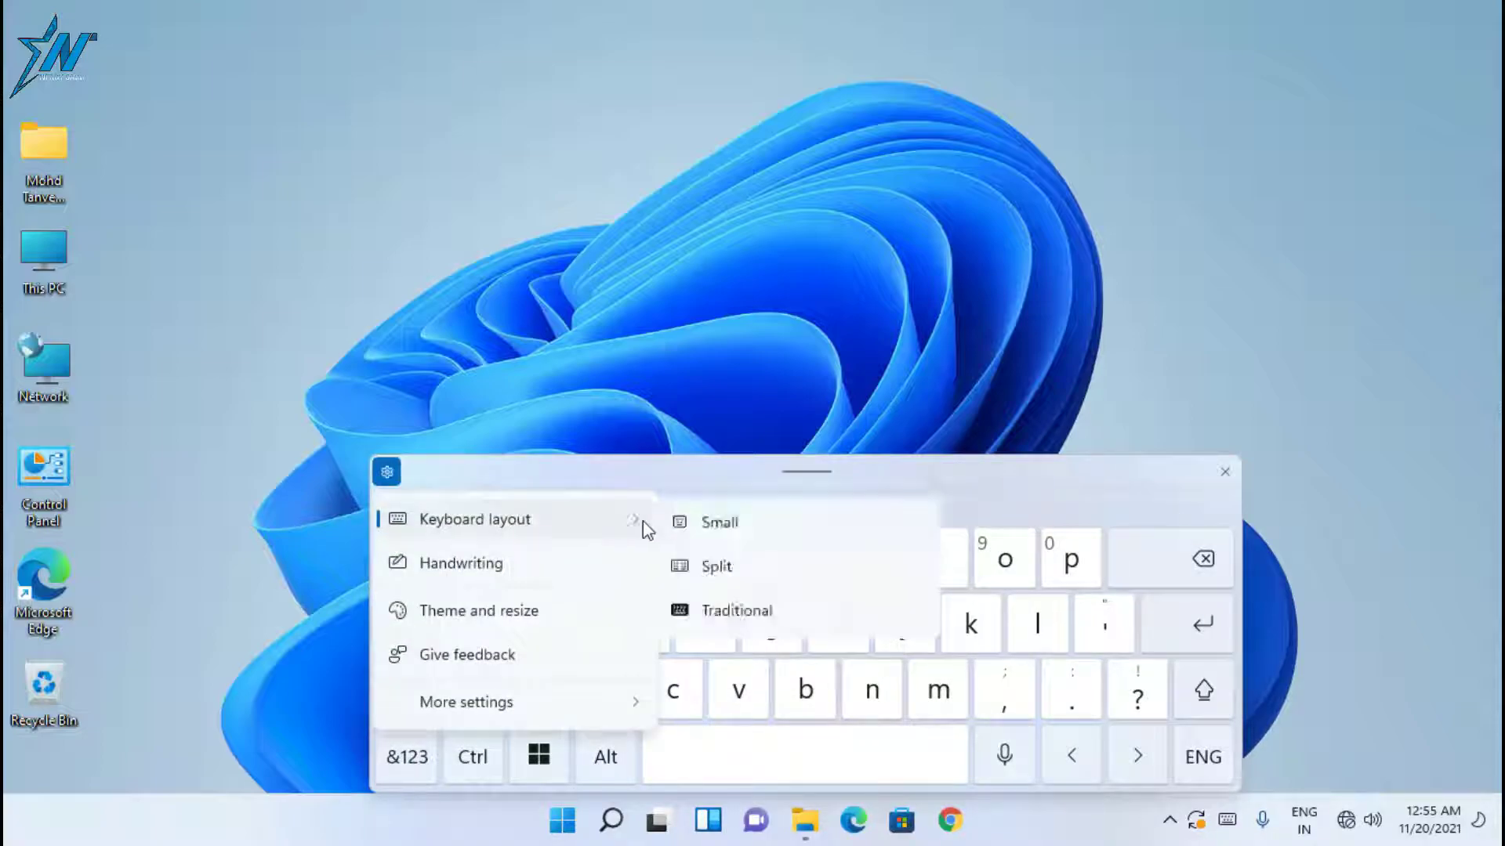
left_click(705, 665)
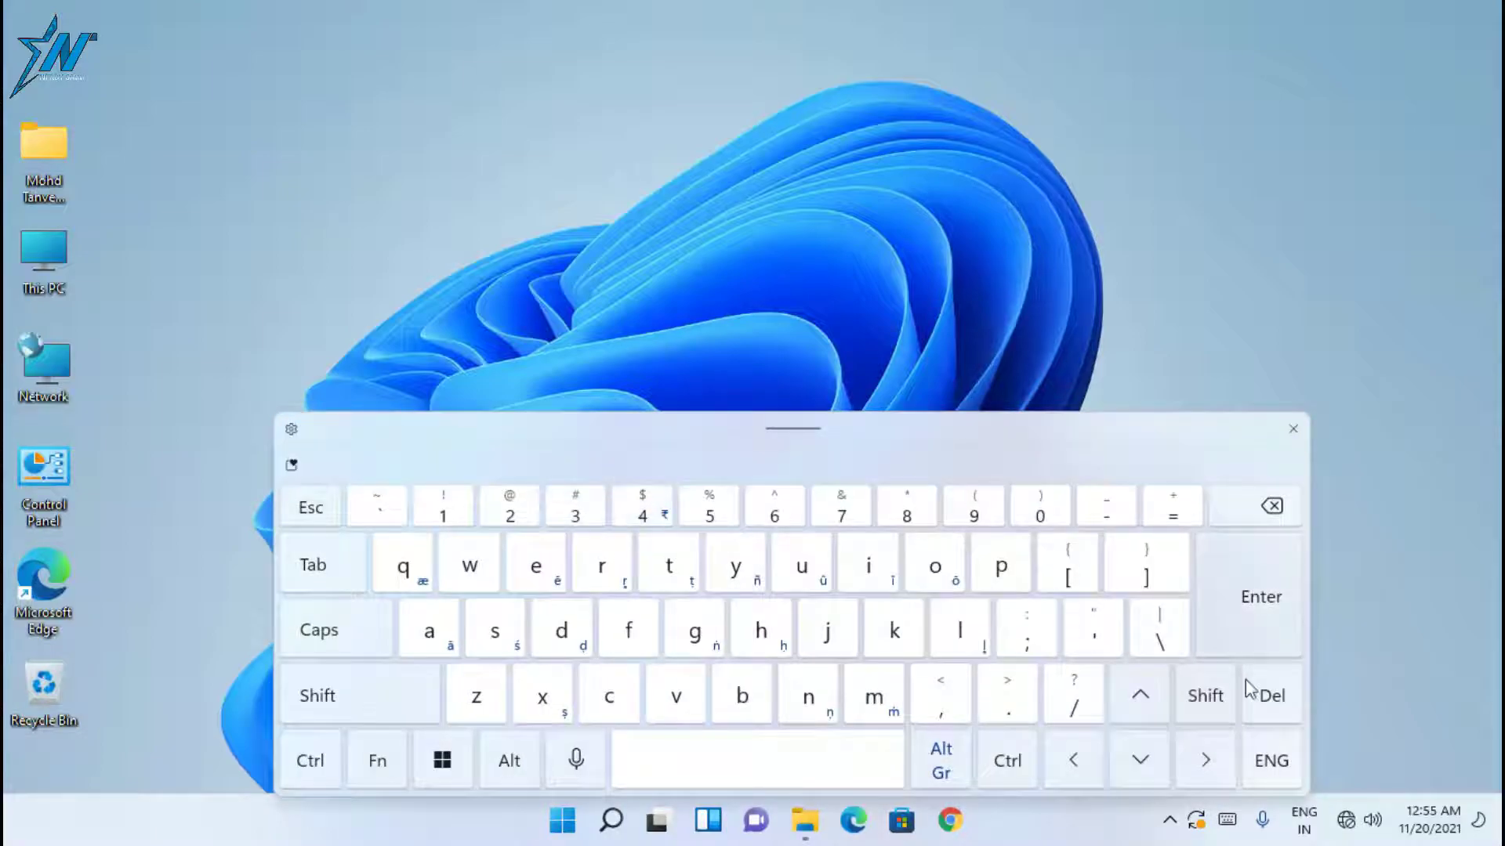
Step: Open the touch keyboard's theme settings, try Indigo Breeze, Silky Dawn and Lilac River, and apply the Tangerine Tides theme
left_click(291, 429)
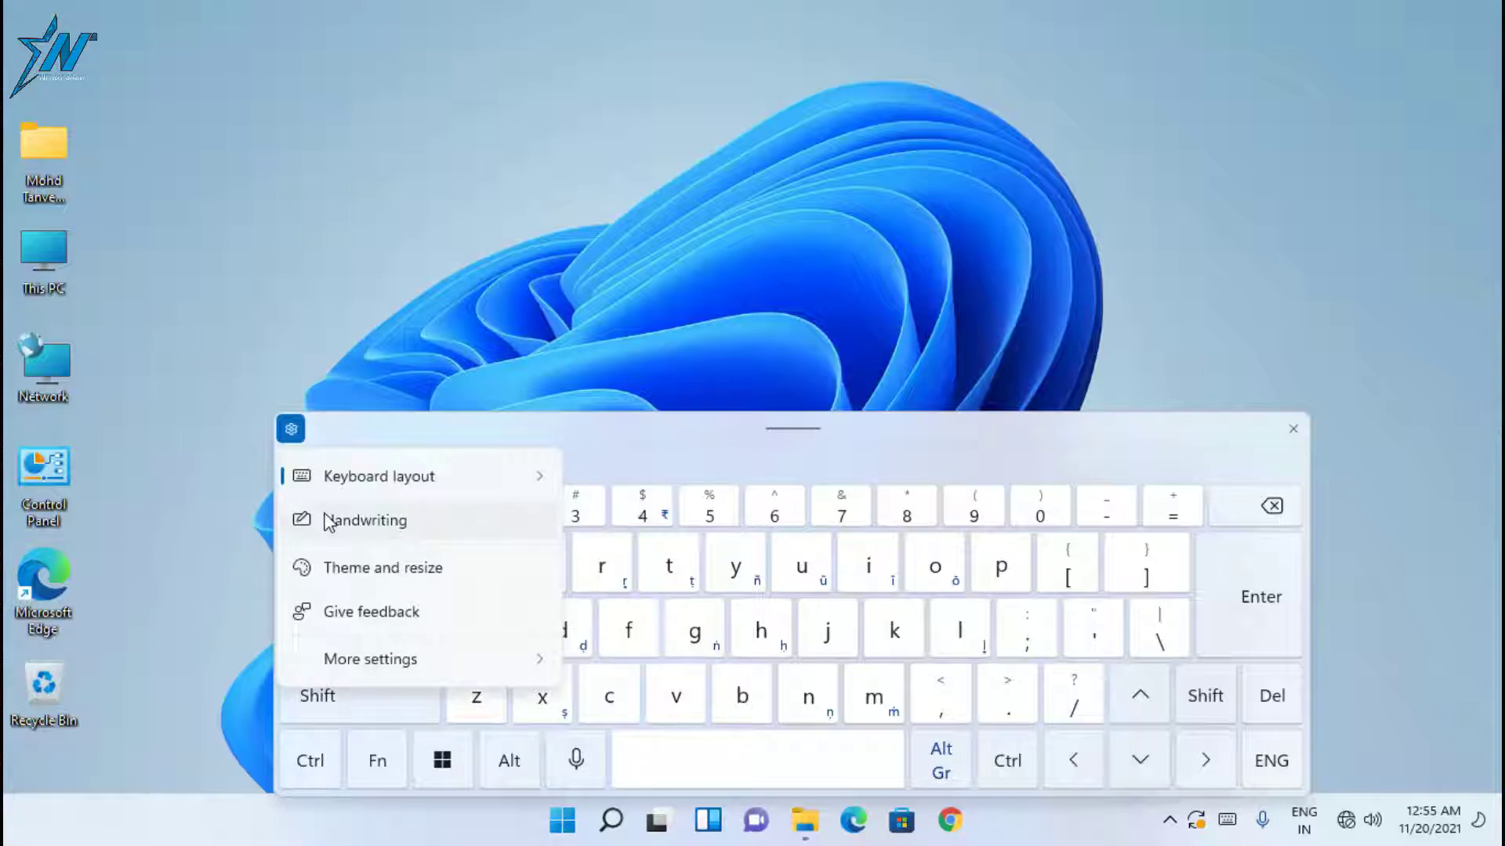
left_click(386, 571)
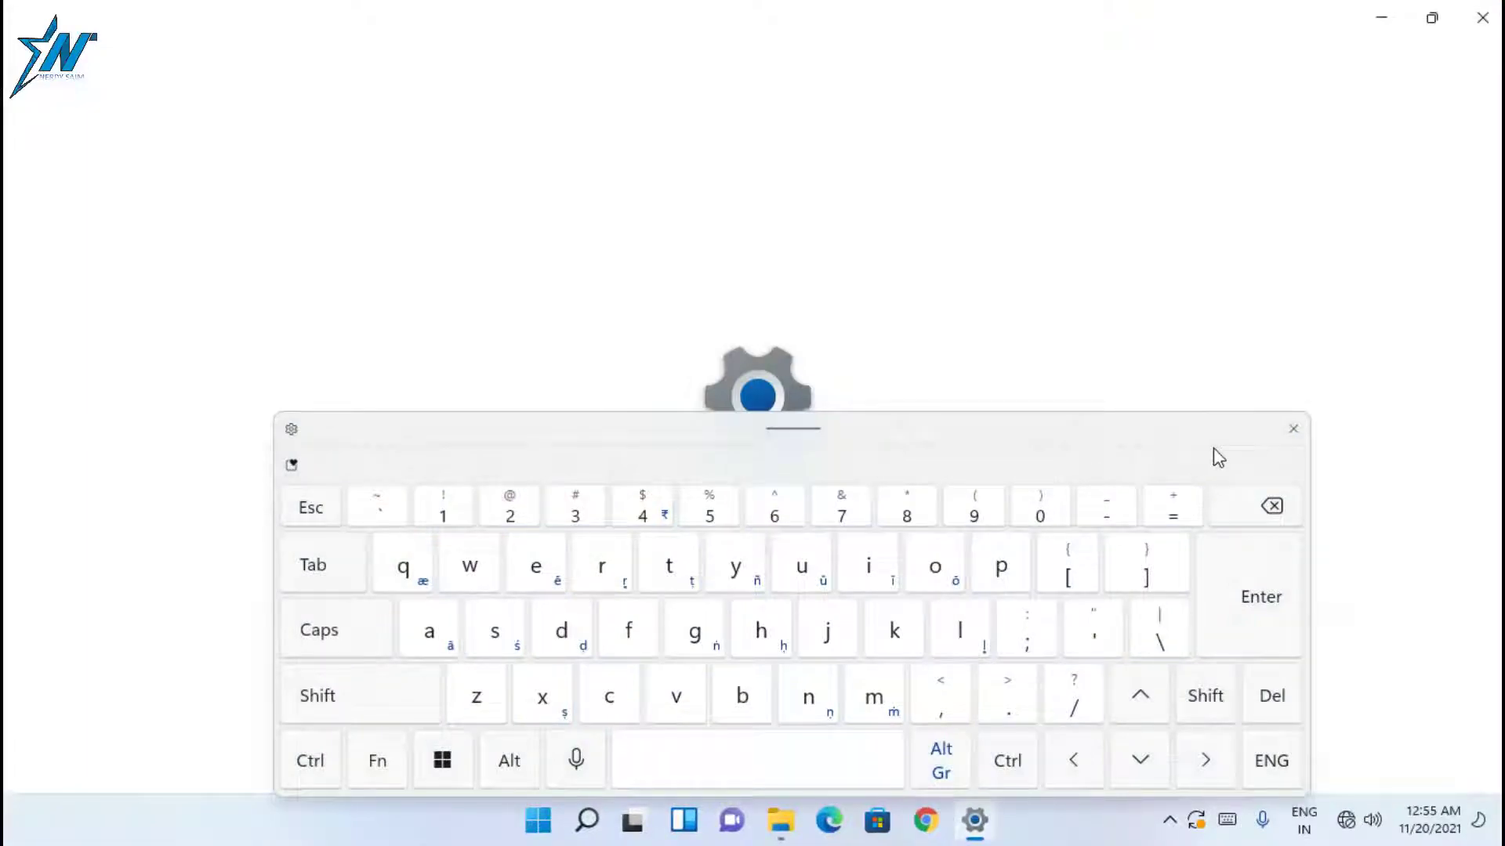
scroll(1248, 318, "down", 2)
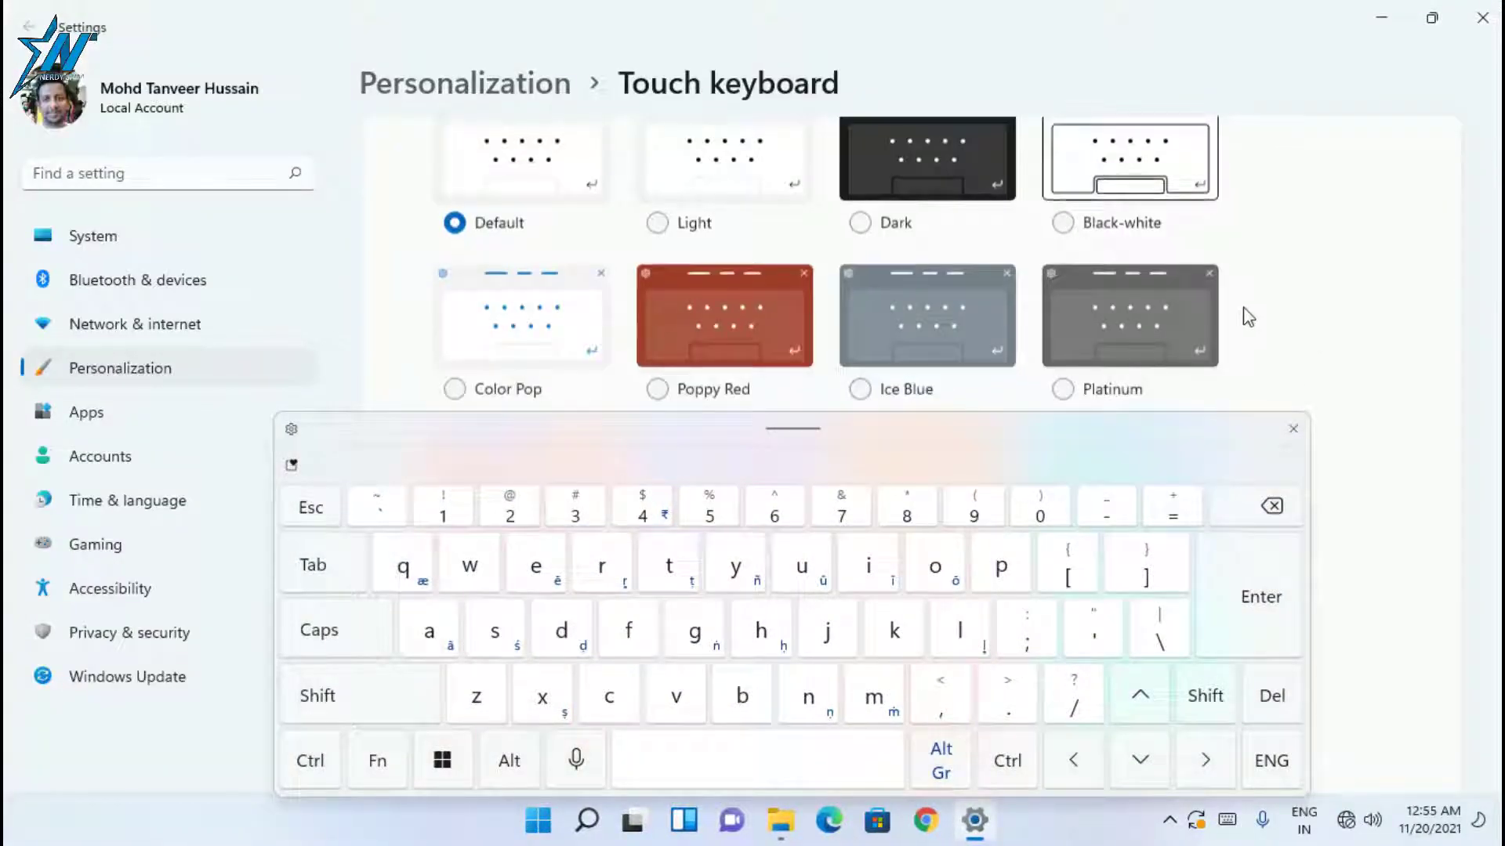
scroll(1248, 317, "down", 4)
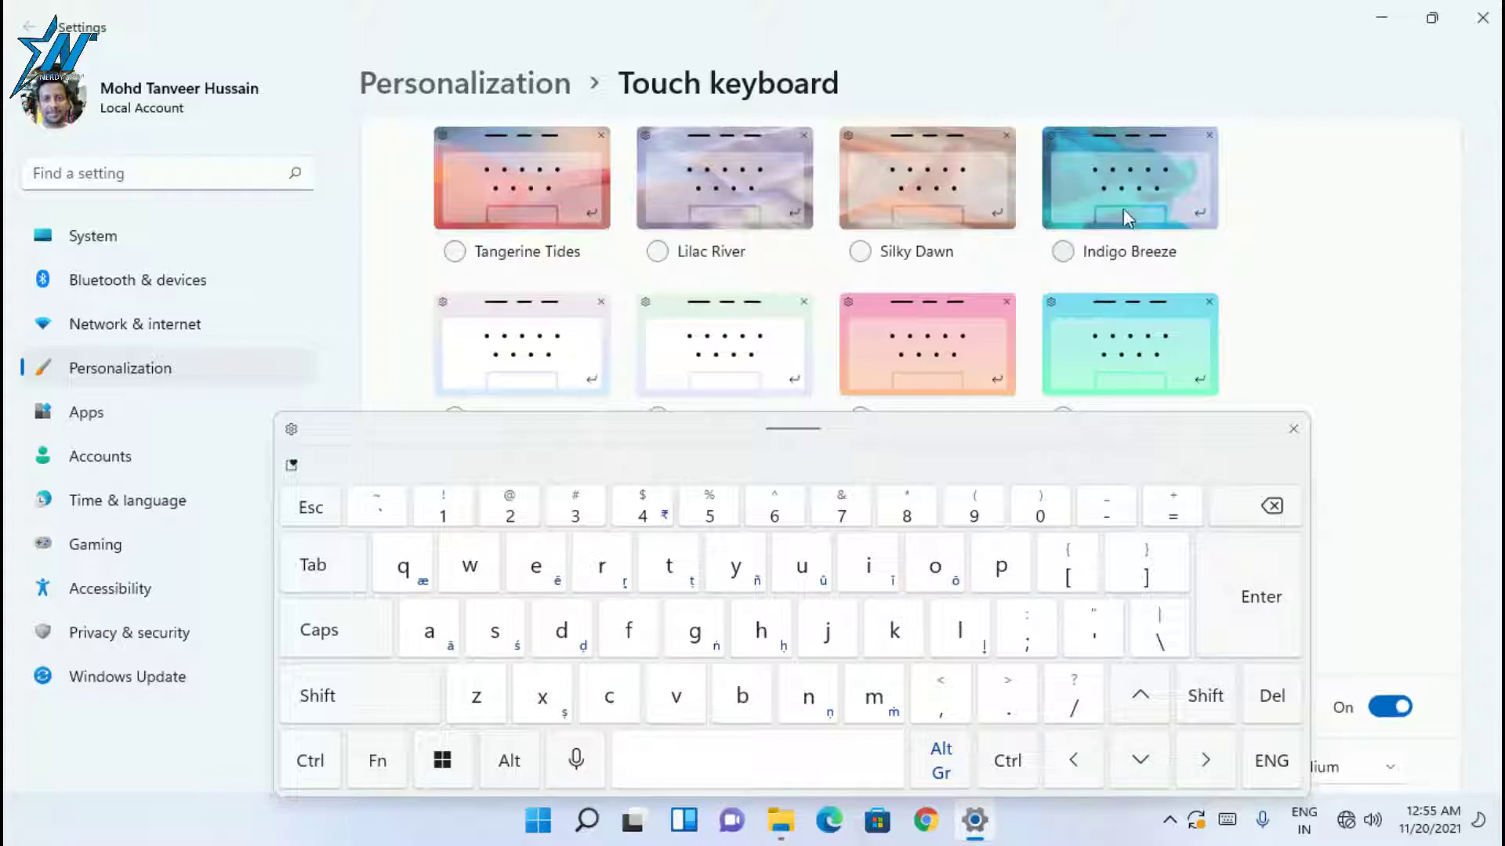
left_click(1120, 205)
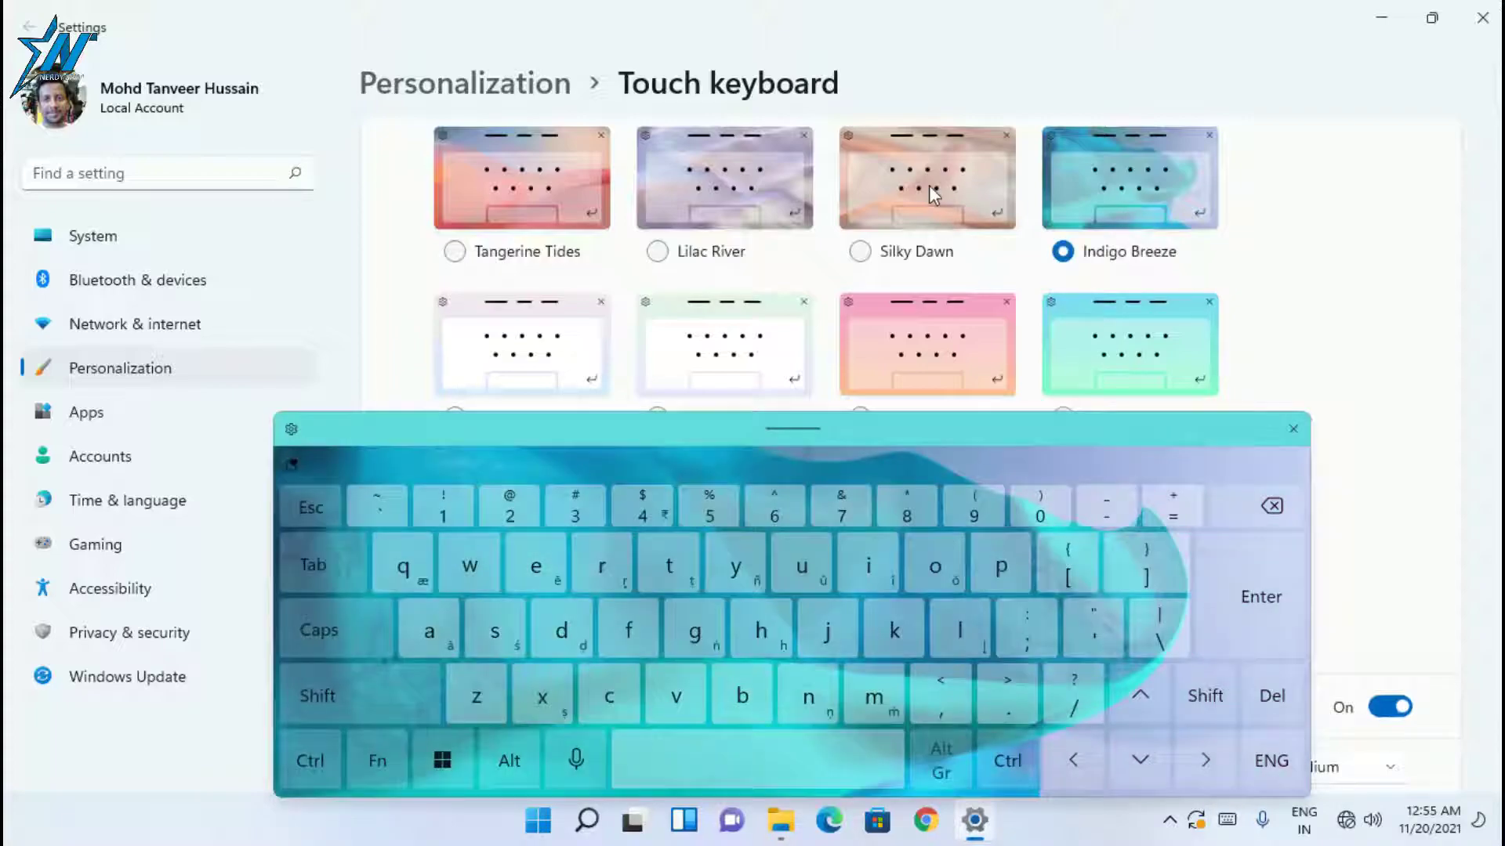
left_click(929, 185)
left_click(761, 181)
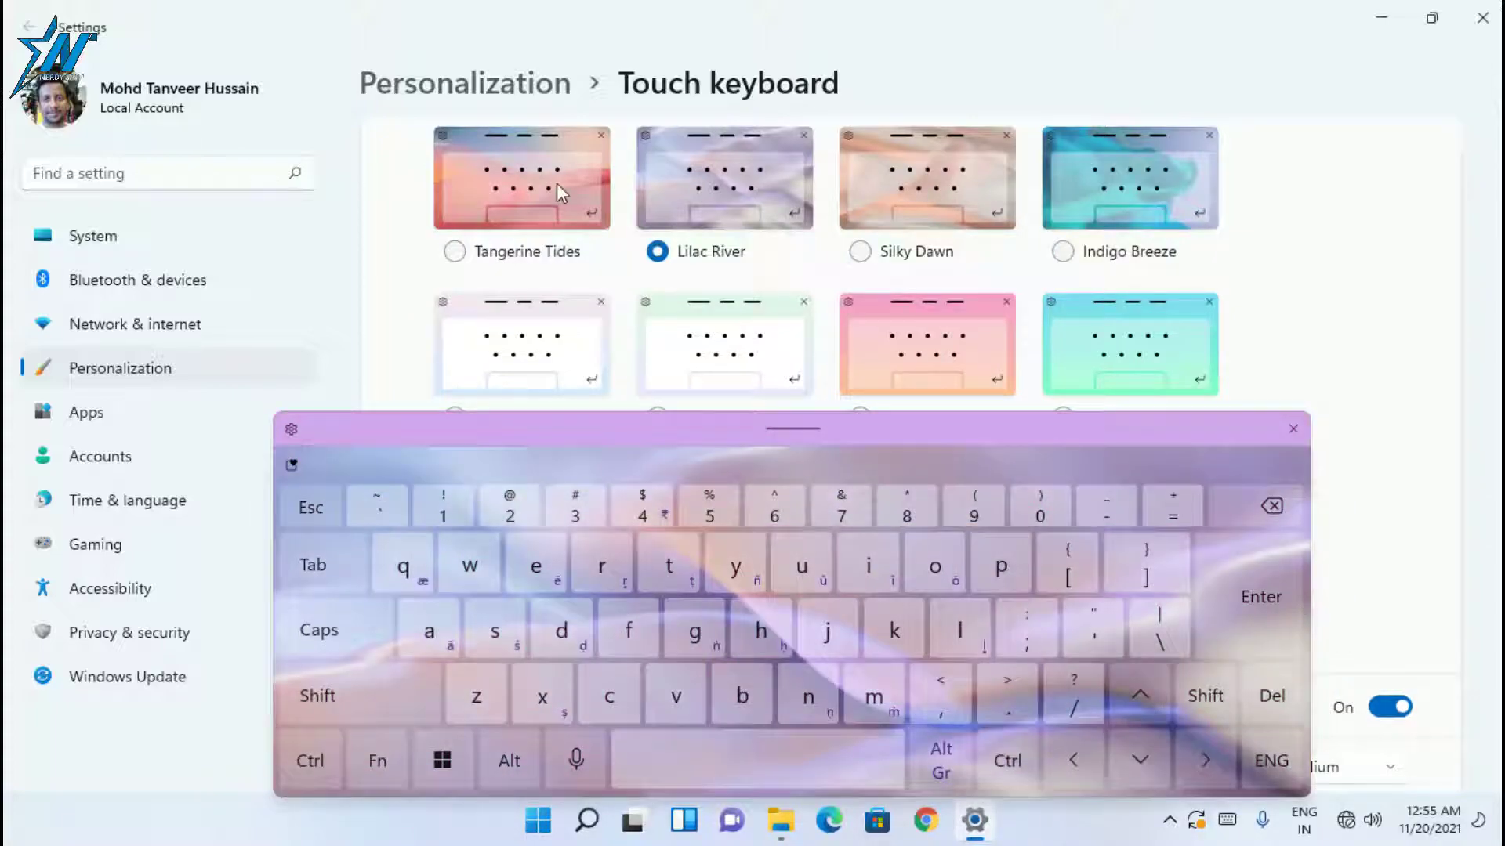
left_click(557, 182)
scroll(765, 283, "up", 3)
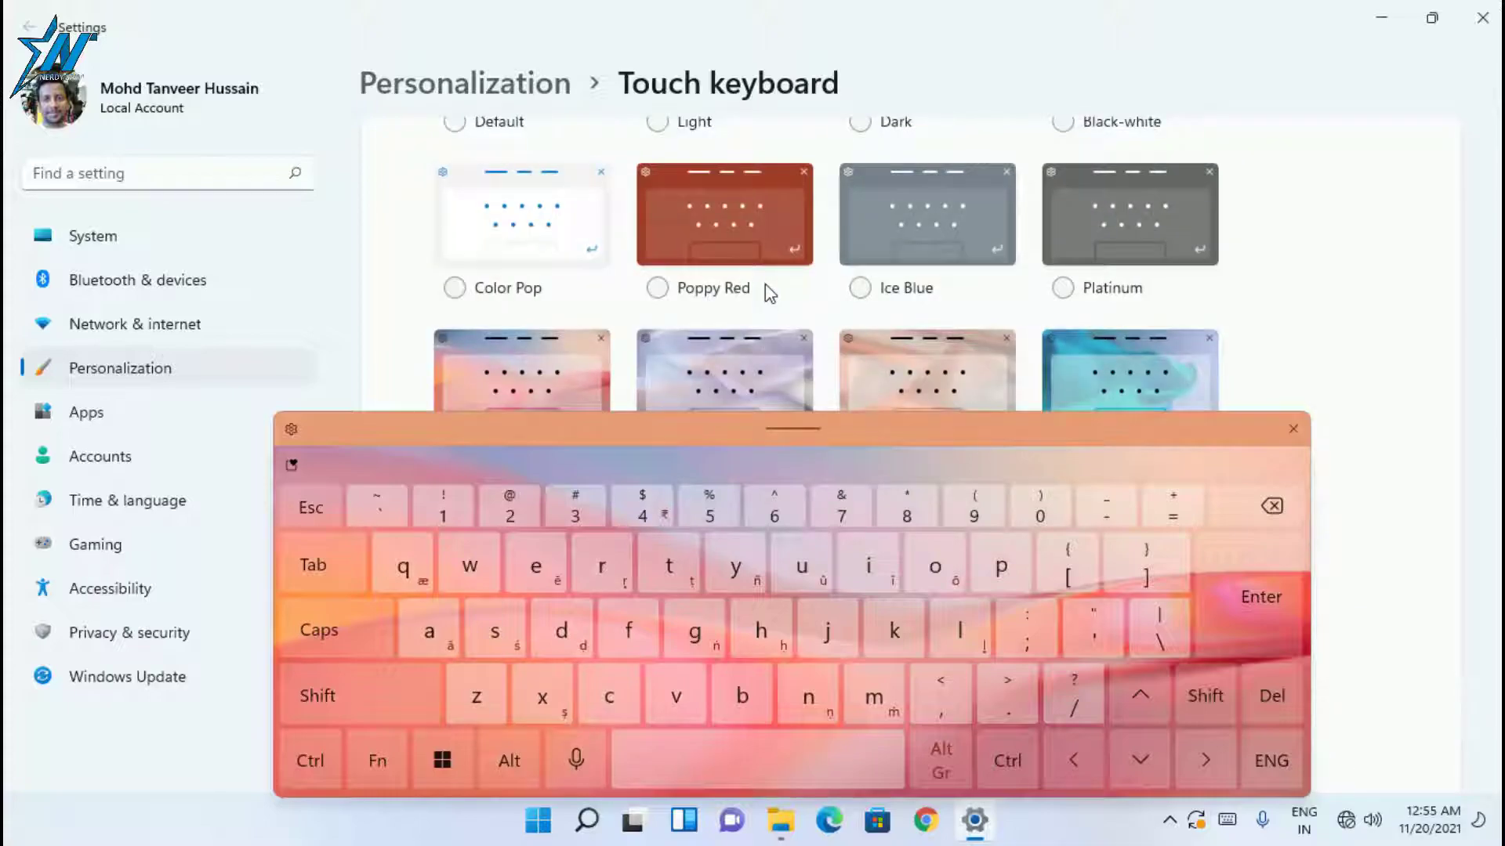
Step: Turn off the key background, preview the result on the touch keyboard, and turn the key background back on
scroll(1347, 369, "down", 3)
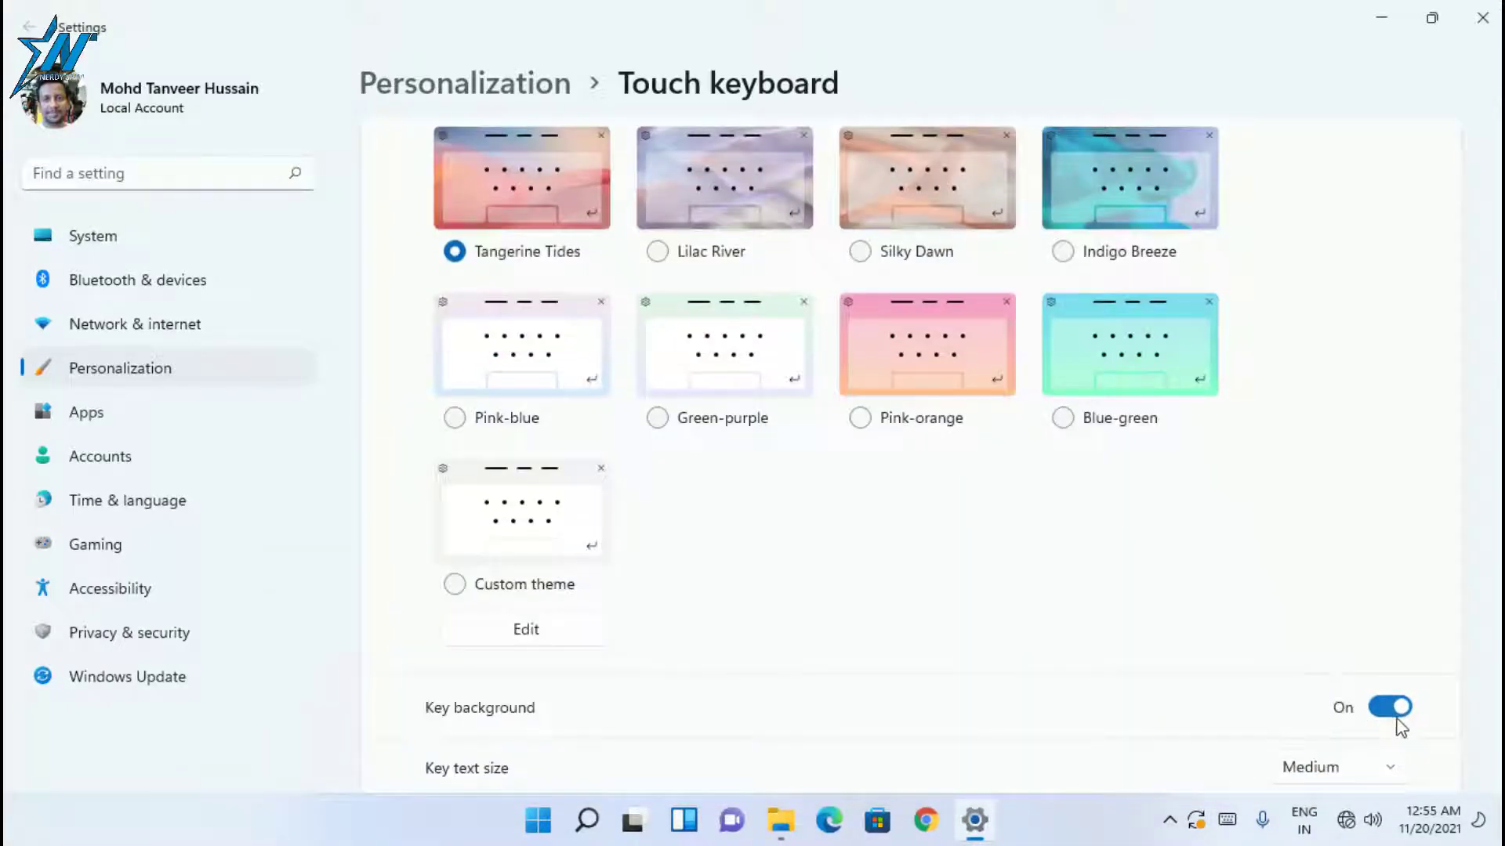
left_click(1389, 706)
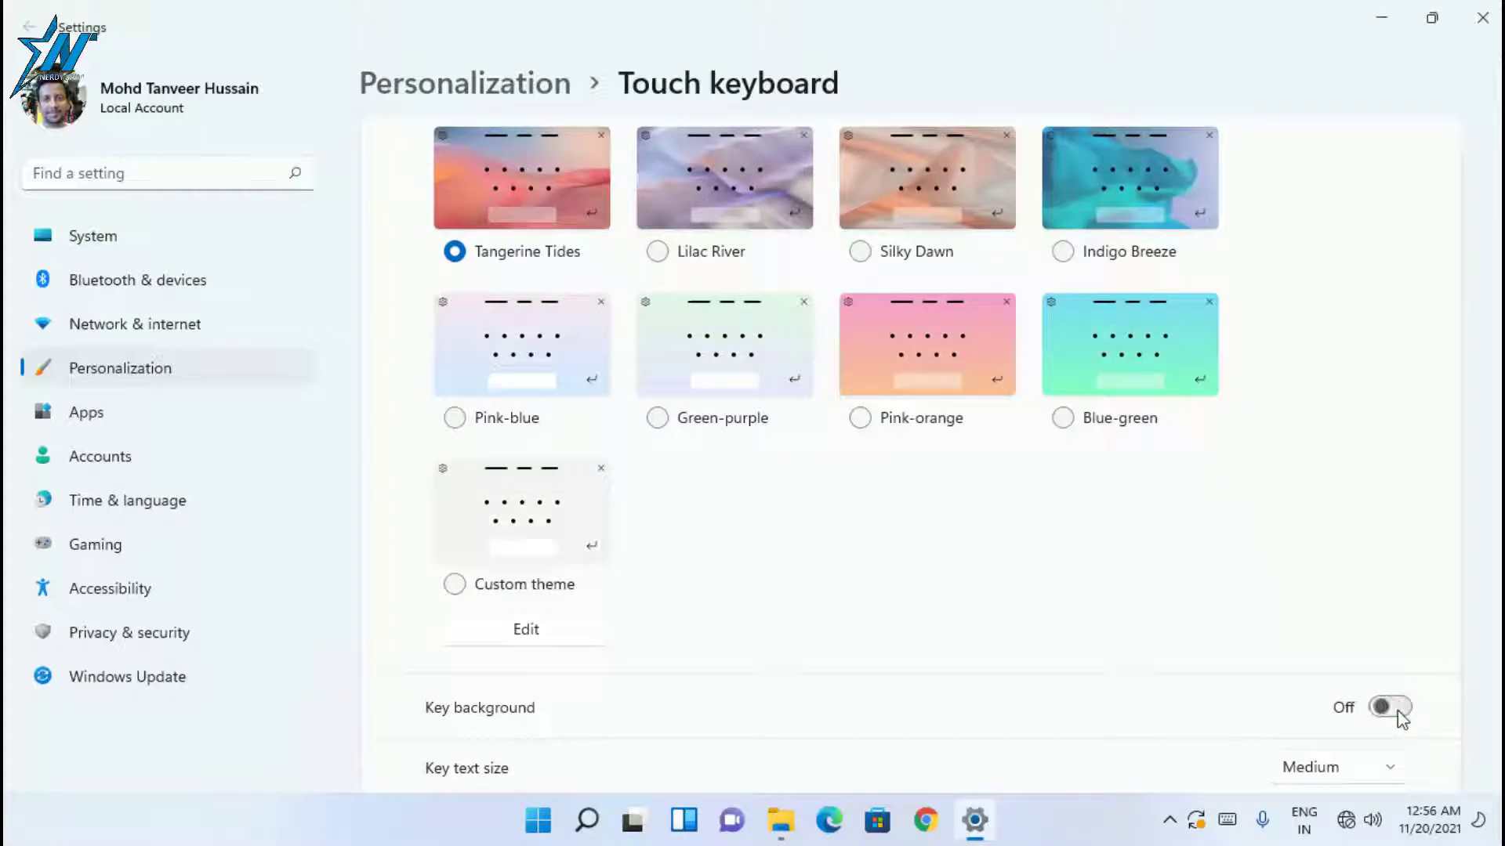
left_click(1228, 825)
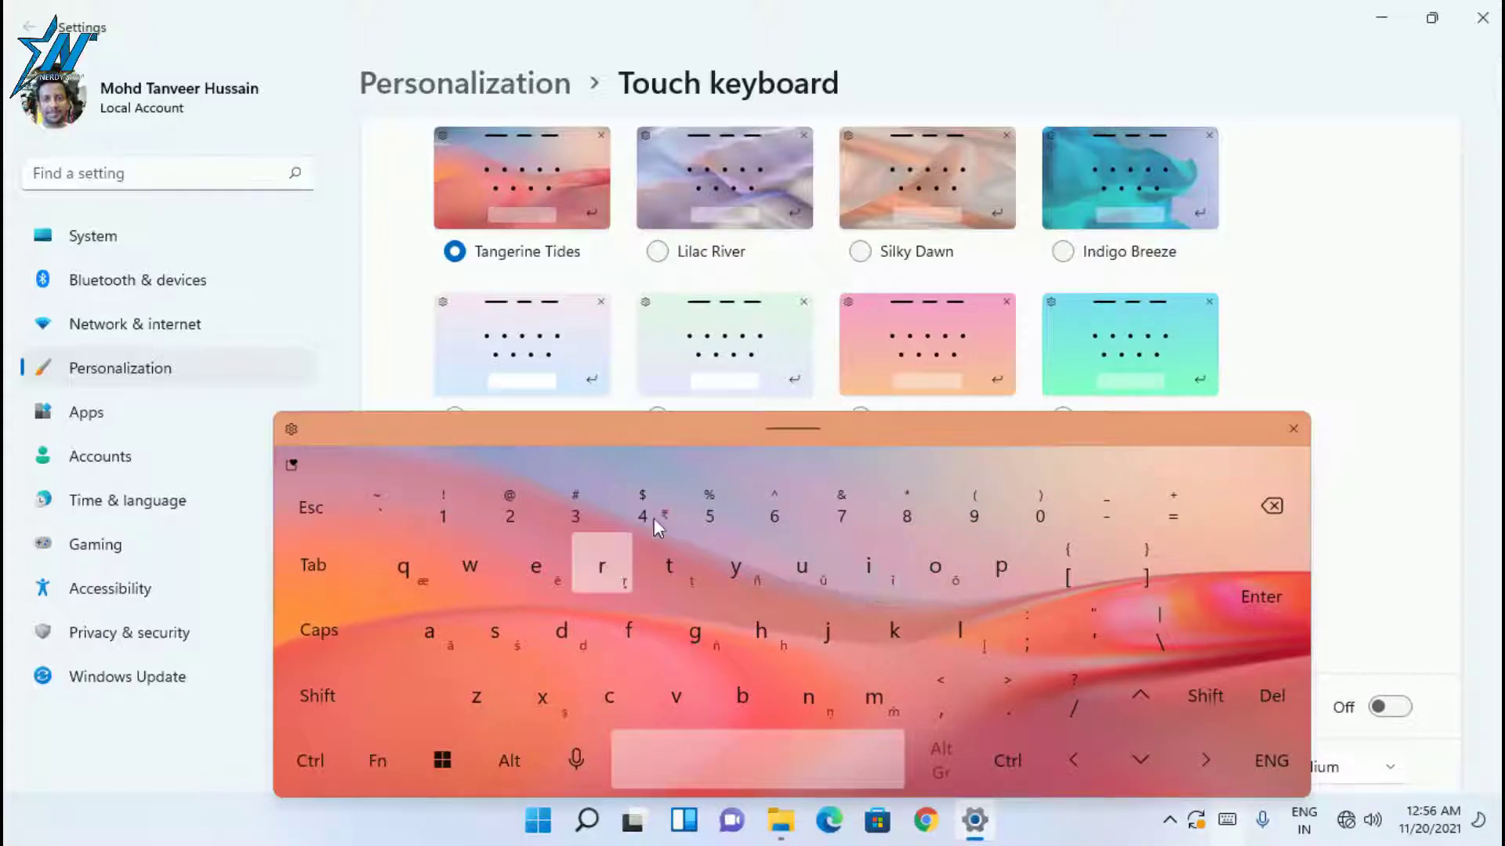
left_click(1293, 429)
left_click(1387, 707)
Step: Examine the key text size options and the related typing and language settings for the touch keyboard
scroll(924, 544, "down", 3)
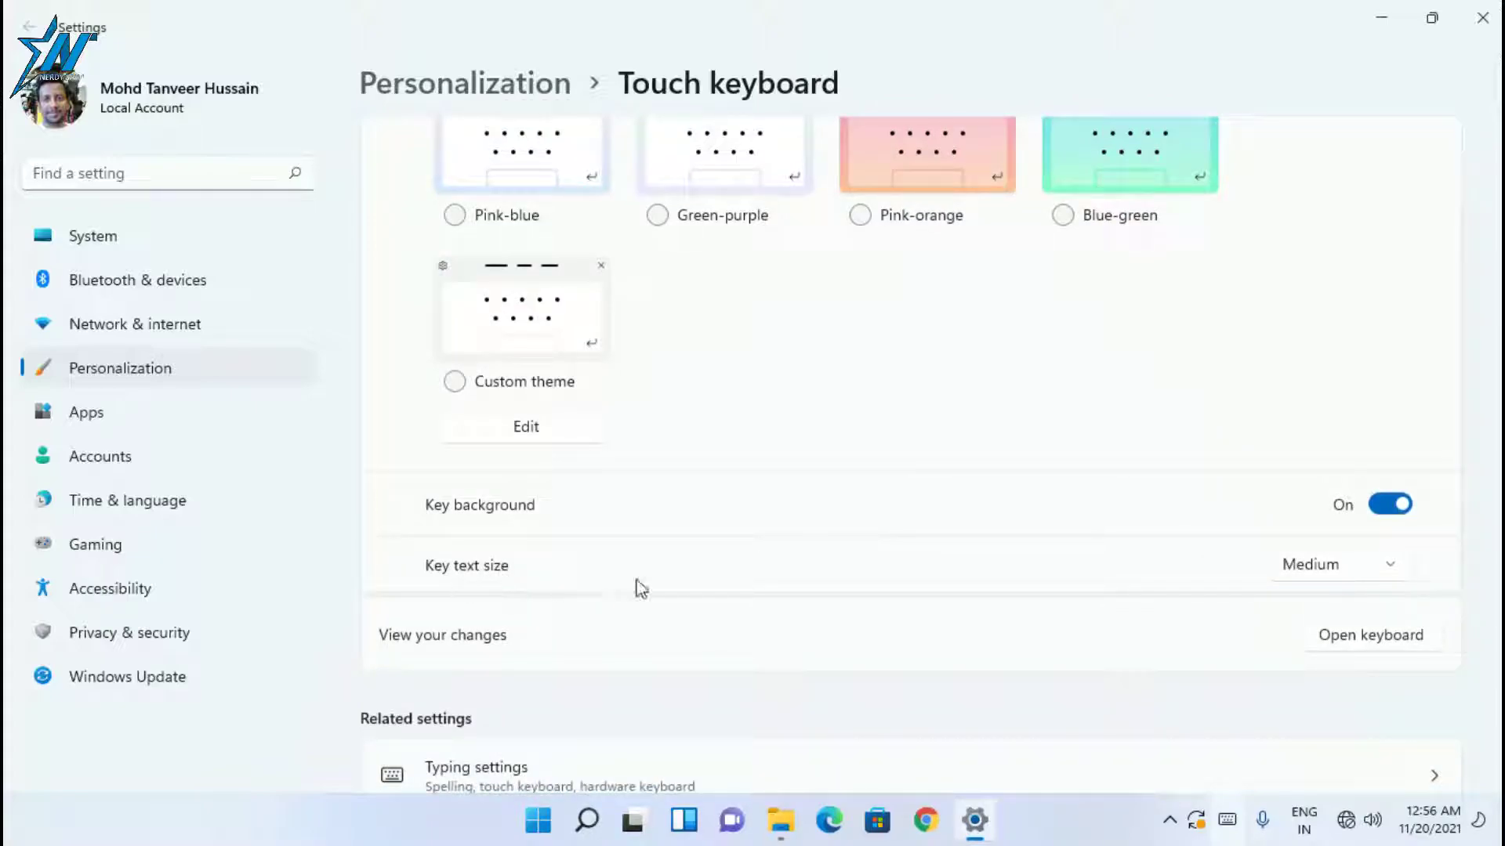
left_click(1370, 567)
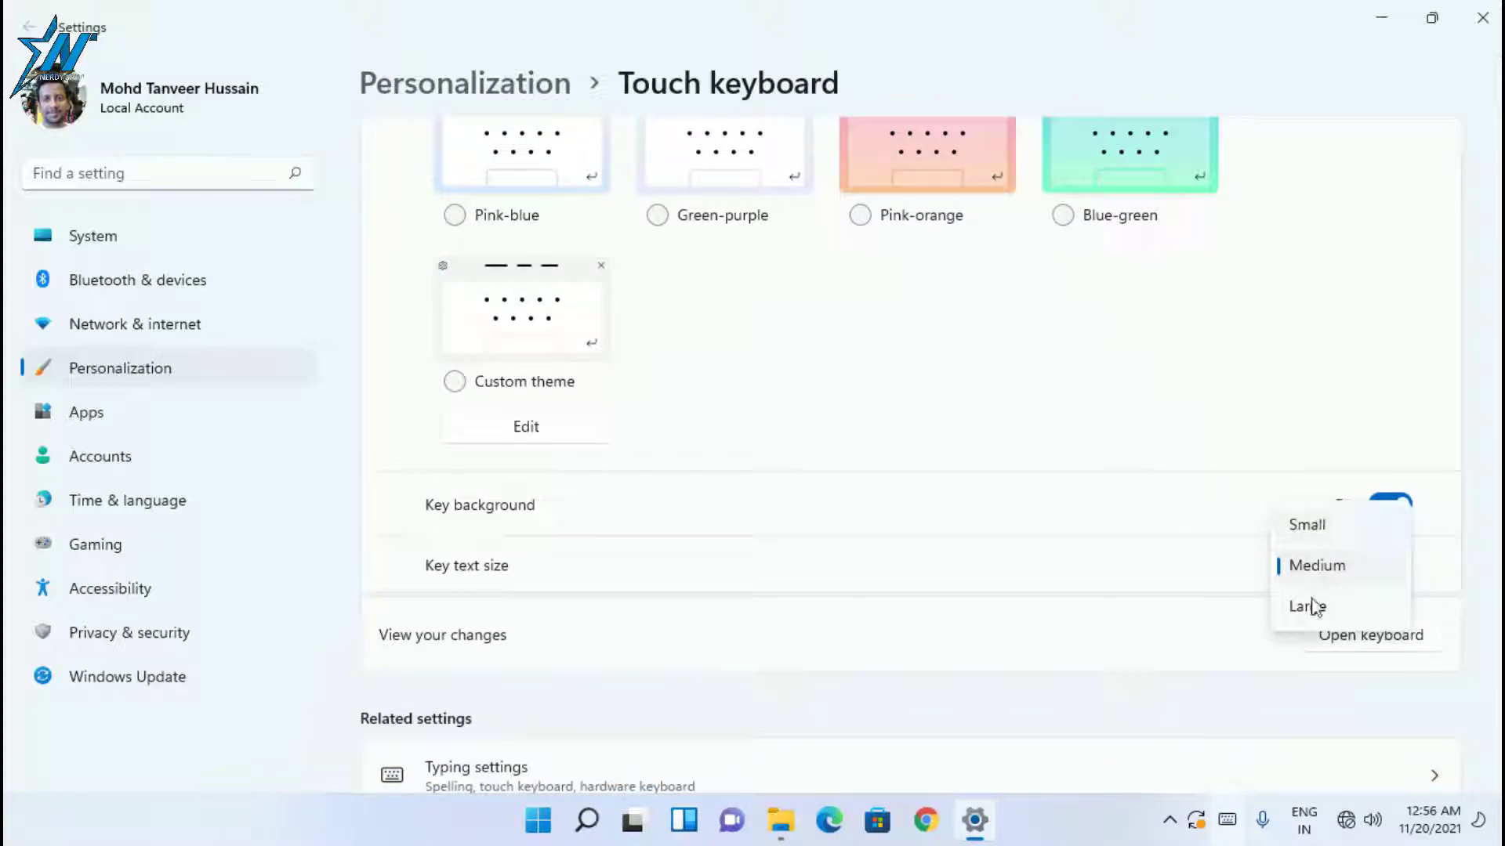
left_click(925, 575)
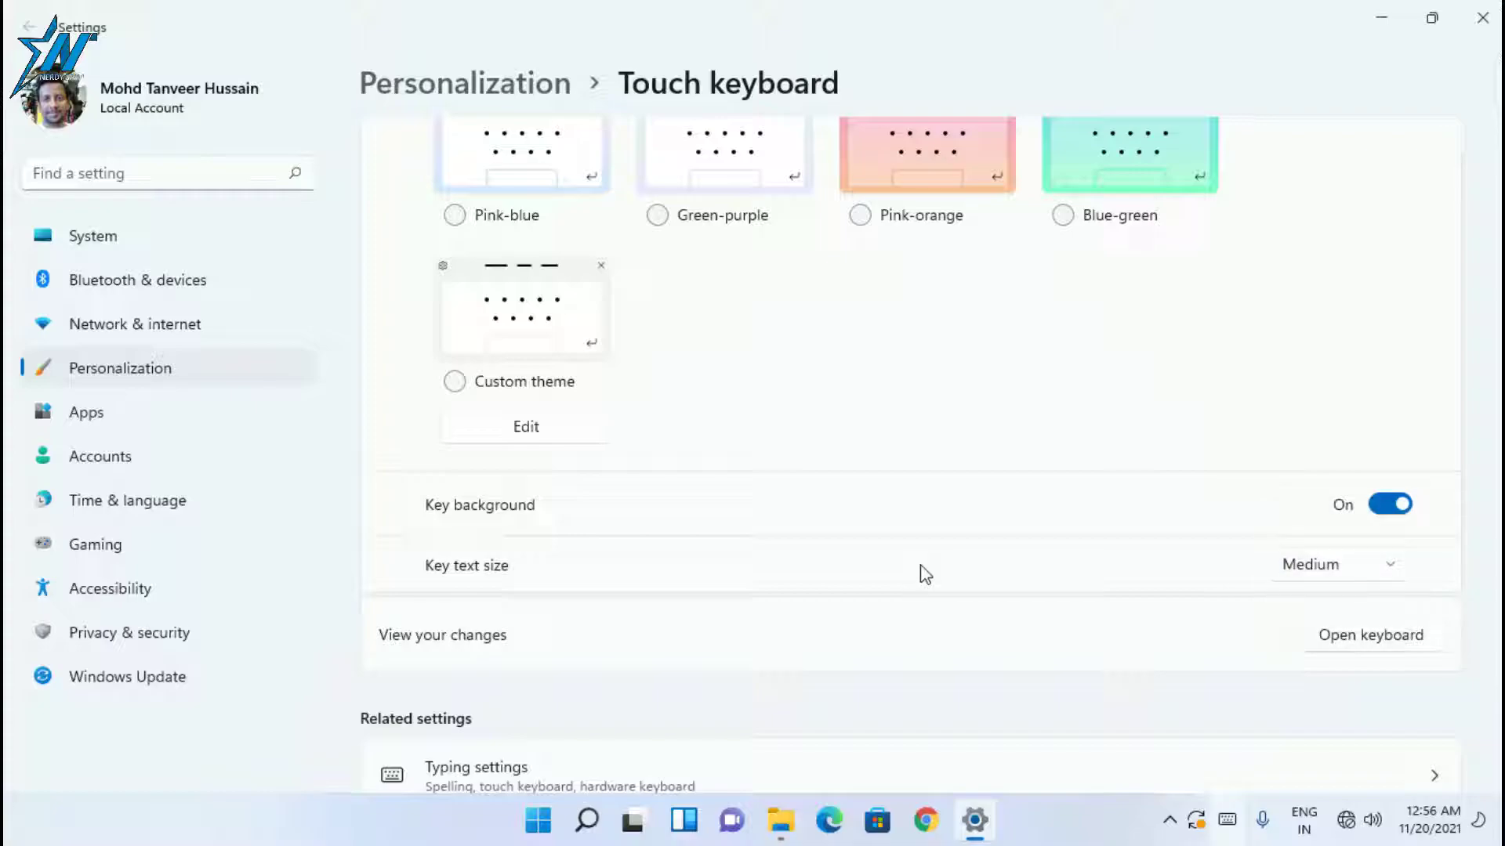
scroll(924, 575, "down", 2)
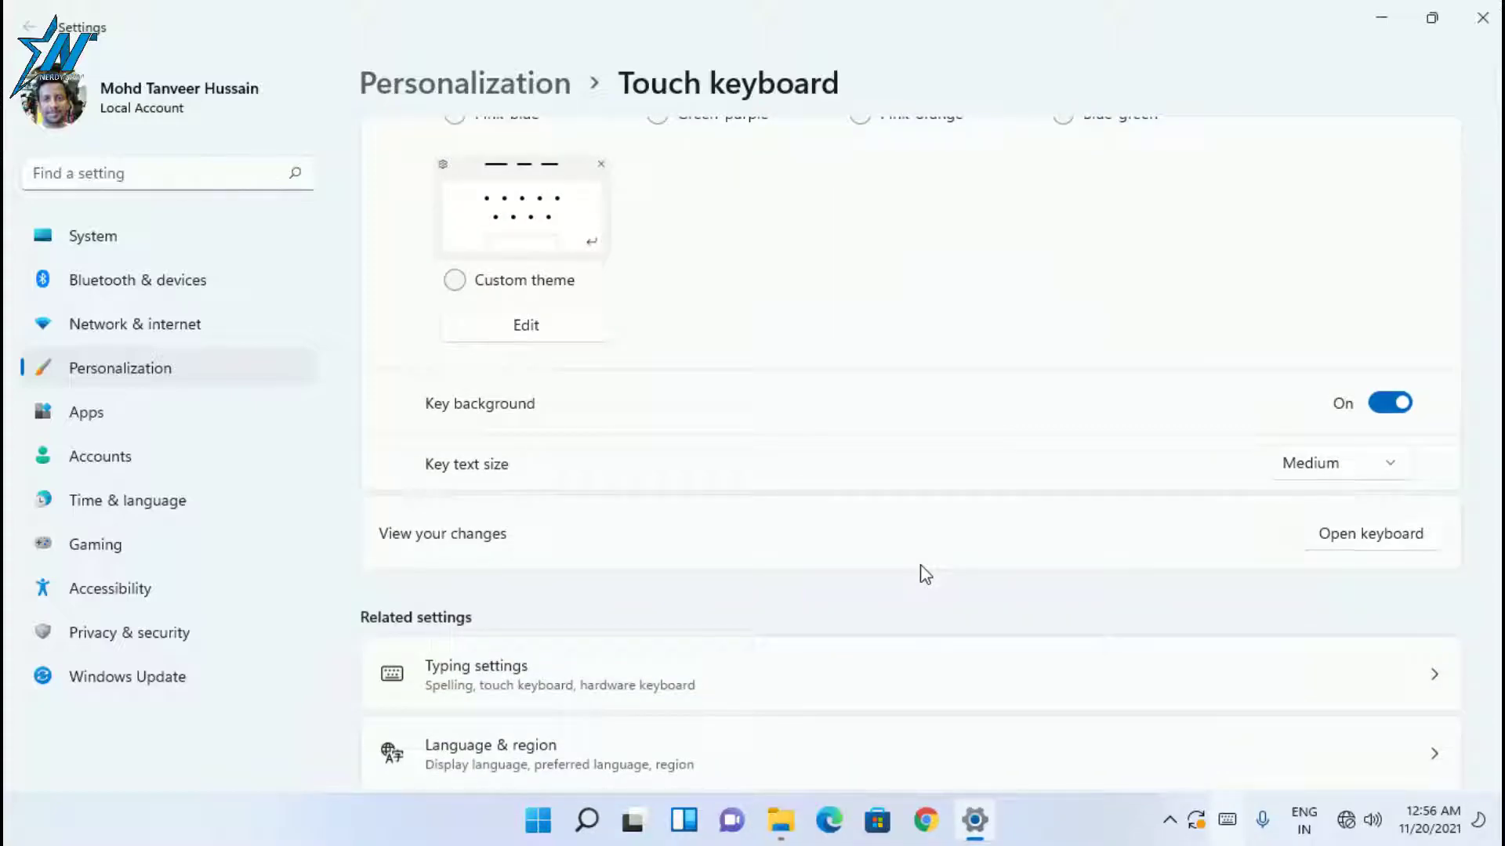
scroll(924, 575, "down", 2)
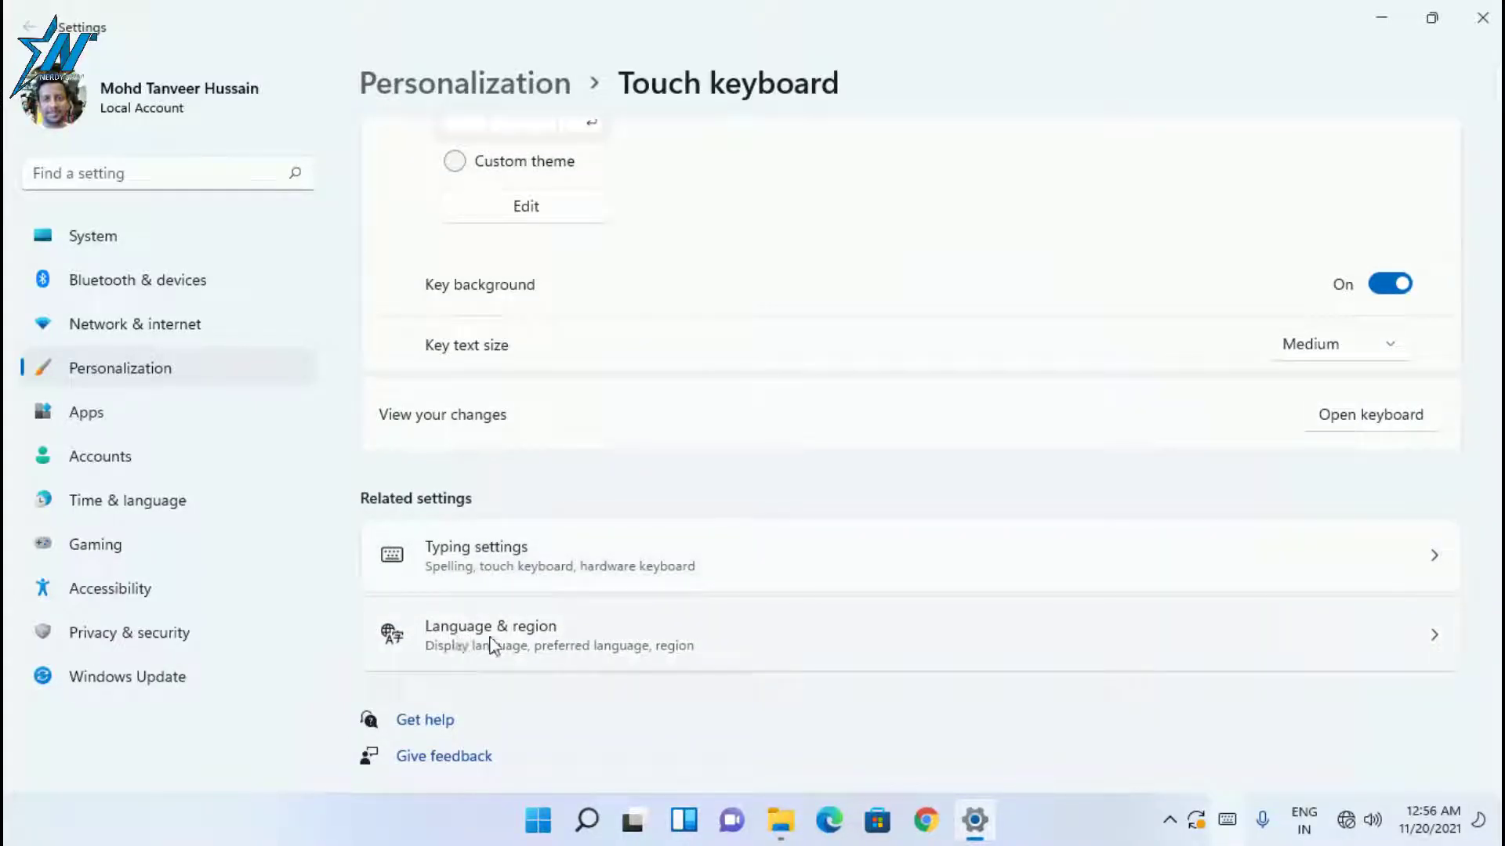
scroll(719, 601, "up", 5)
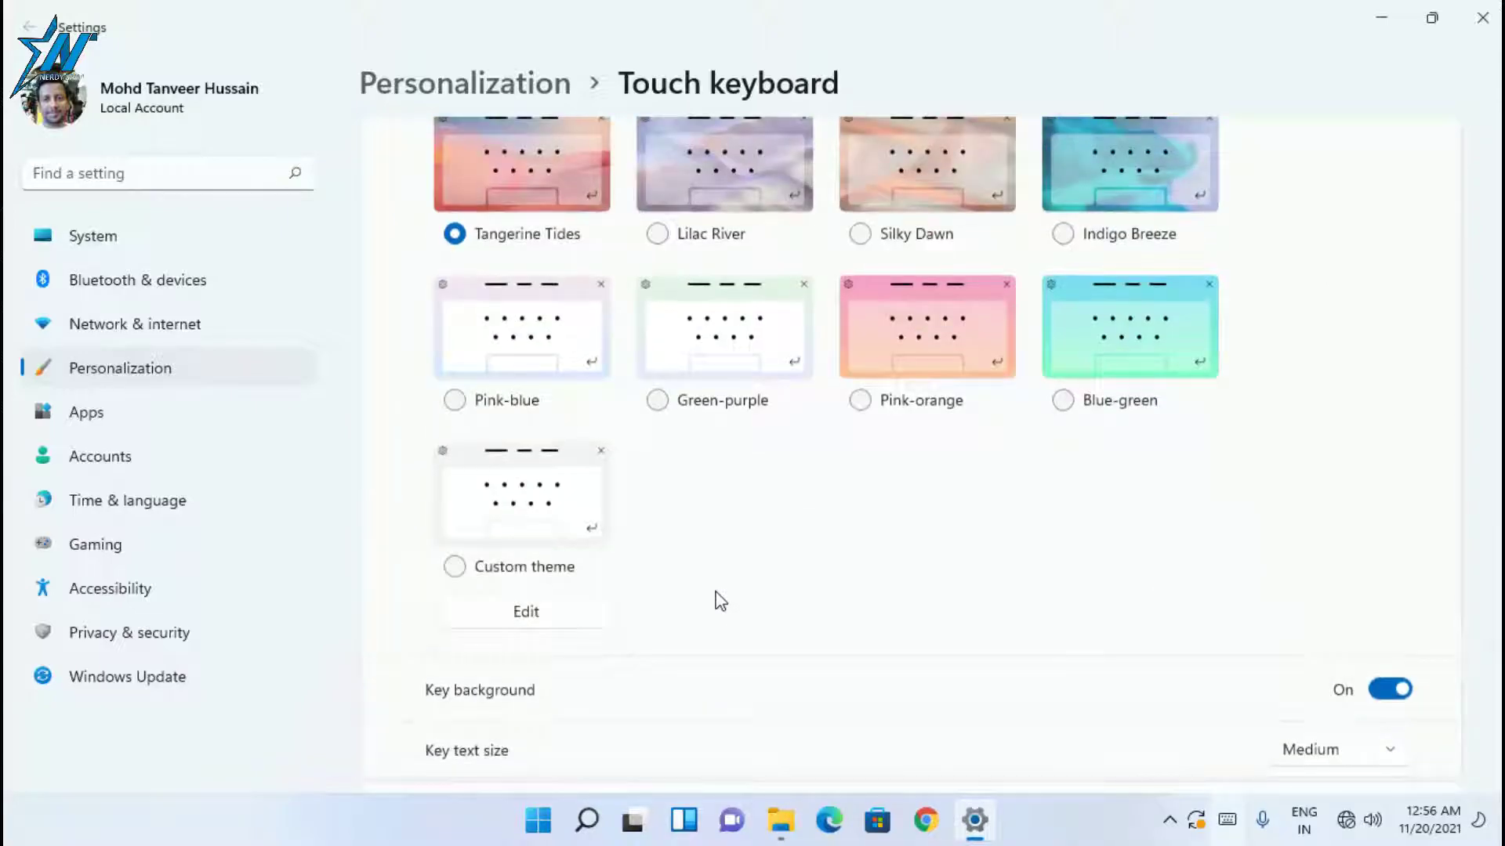
scroll(720, 602, "up", 6)
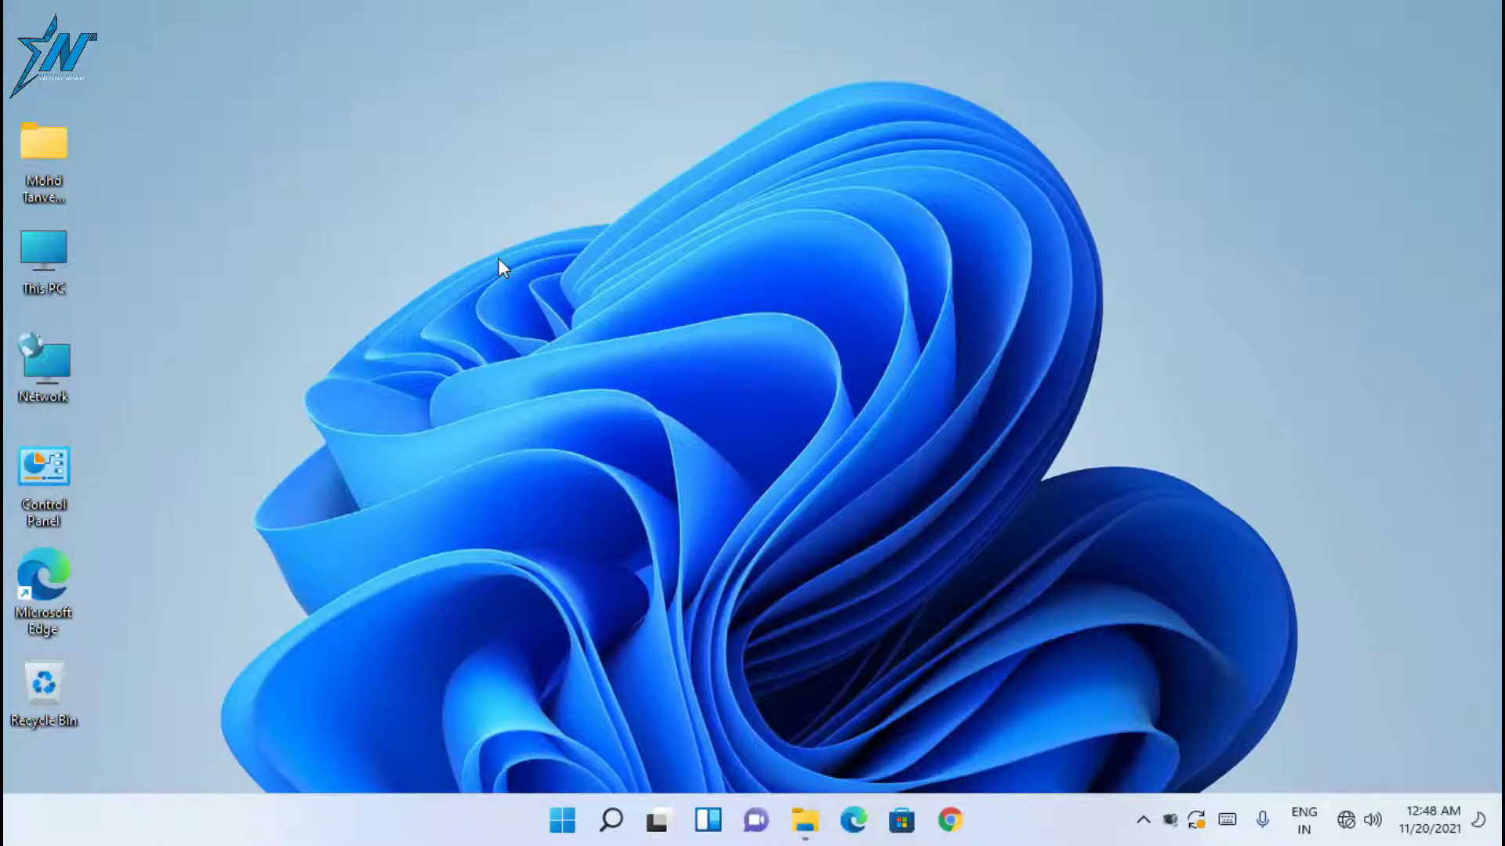
Step: Check the desktop's short context menu and bring up its full classic version using the touch keyboard's function and shift modifiers
right_click(751, 286)
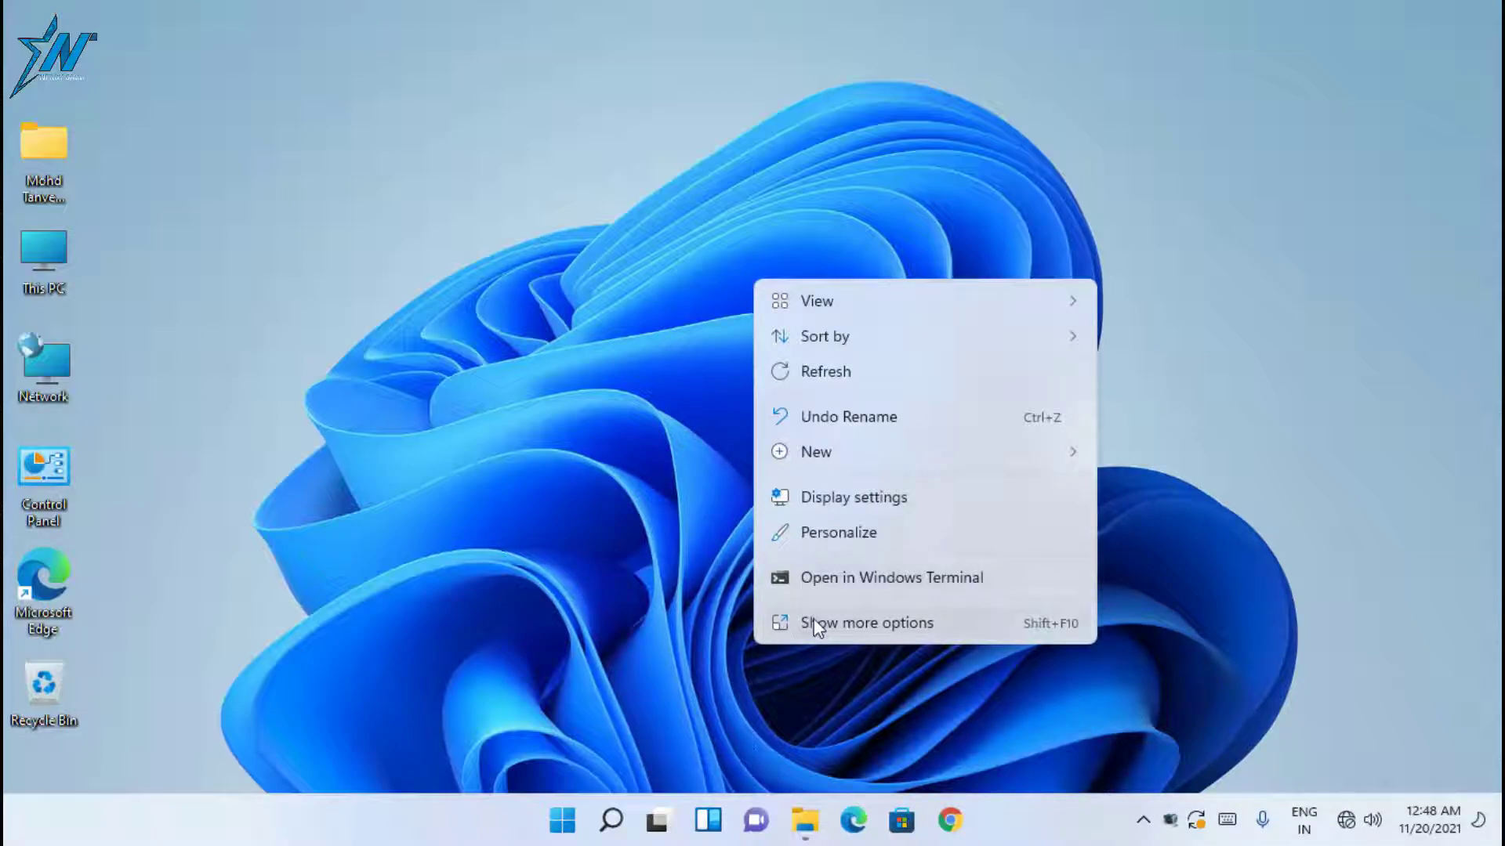
left_click(676, 298)
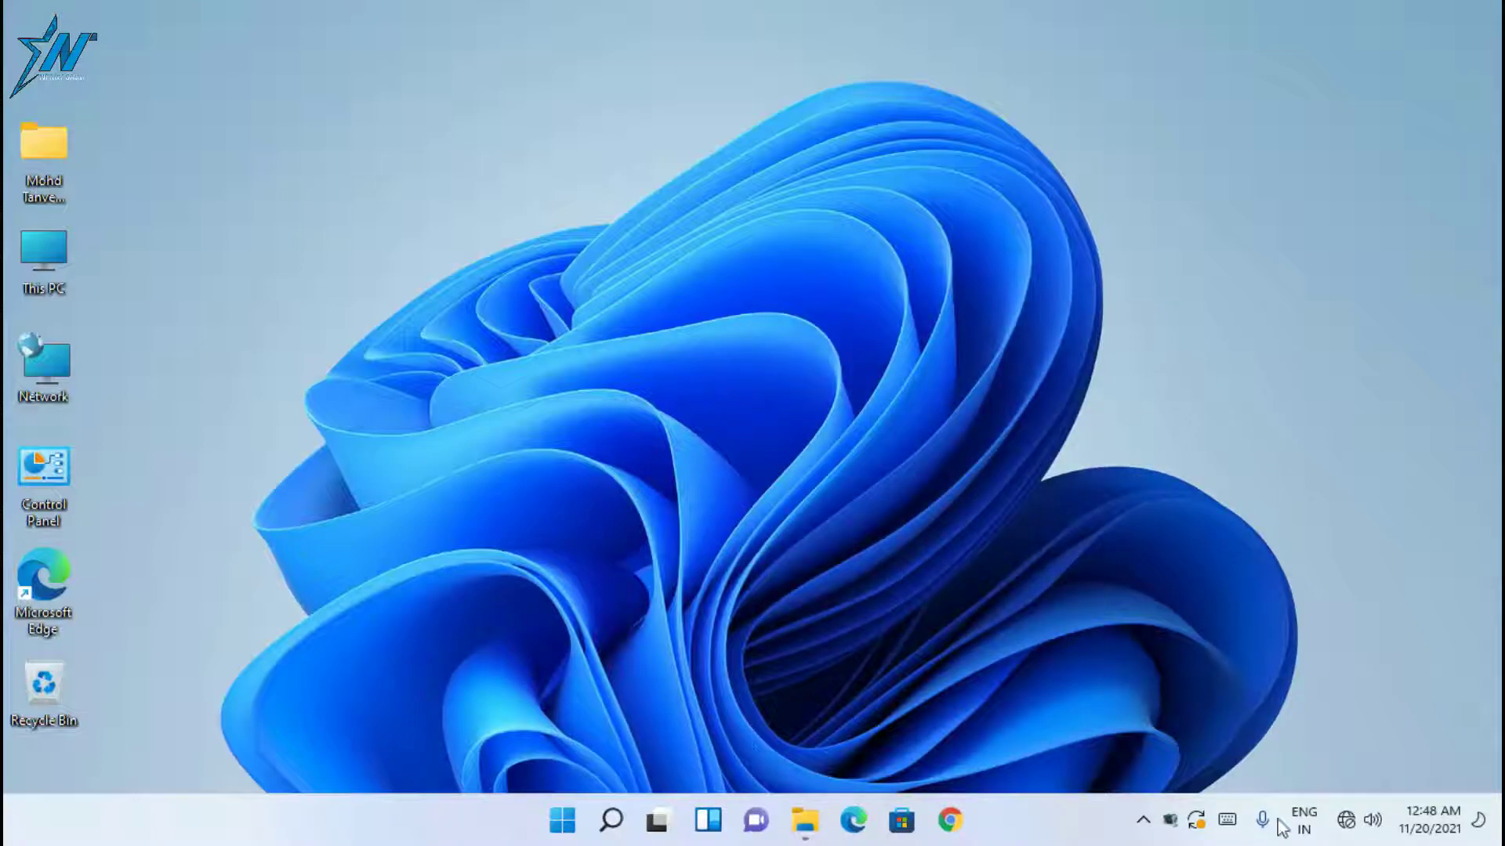
left_click(1228, 821)
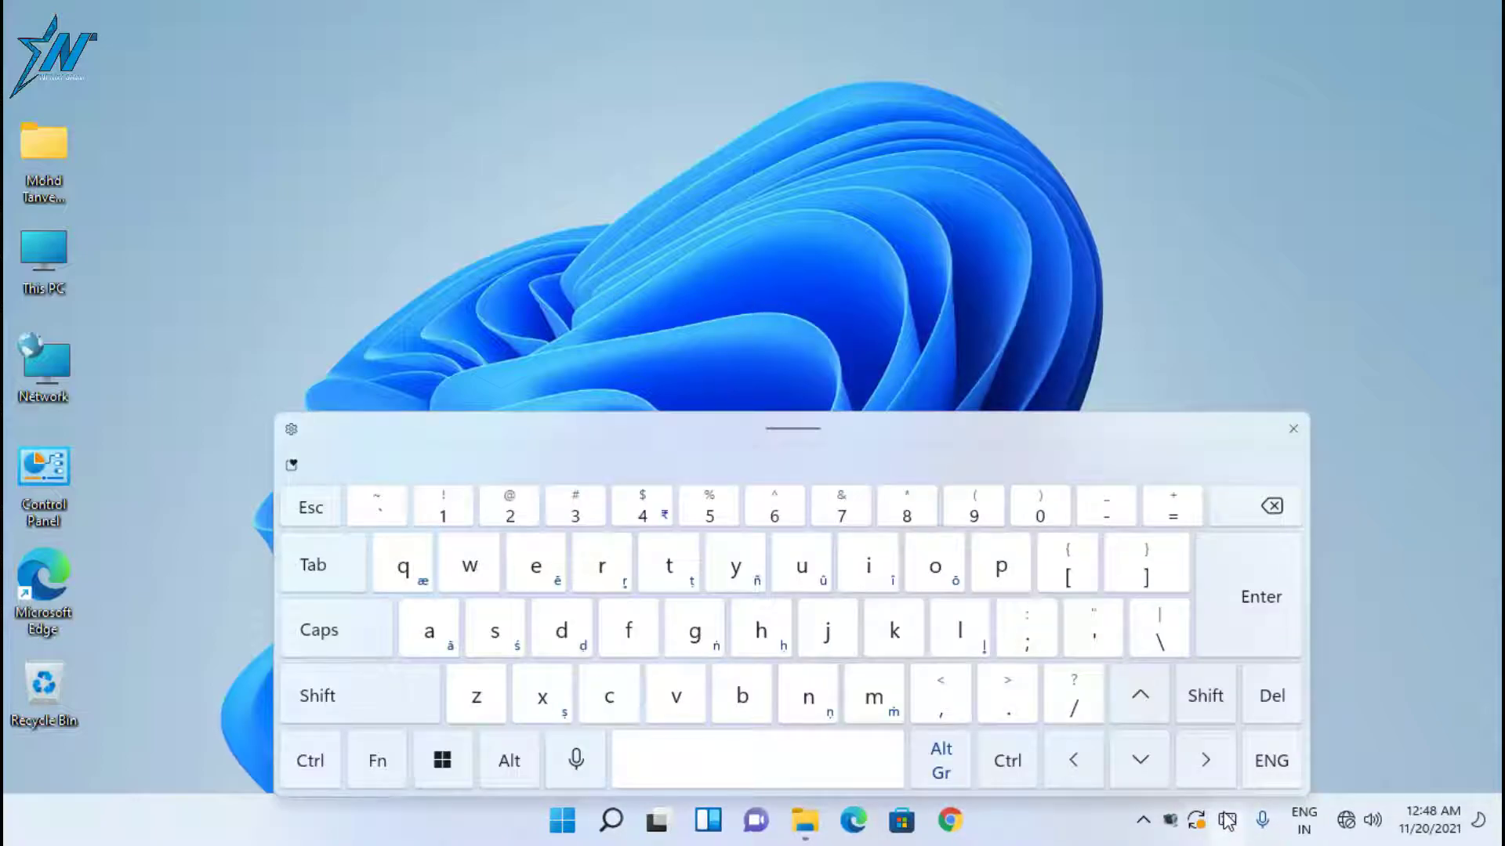
left_click(377, 761)
left_click(1203, 698)
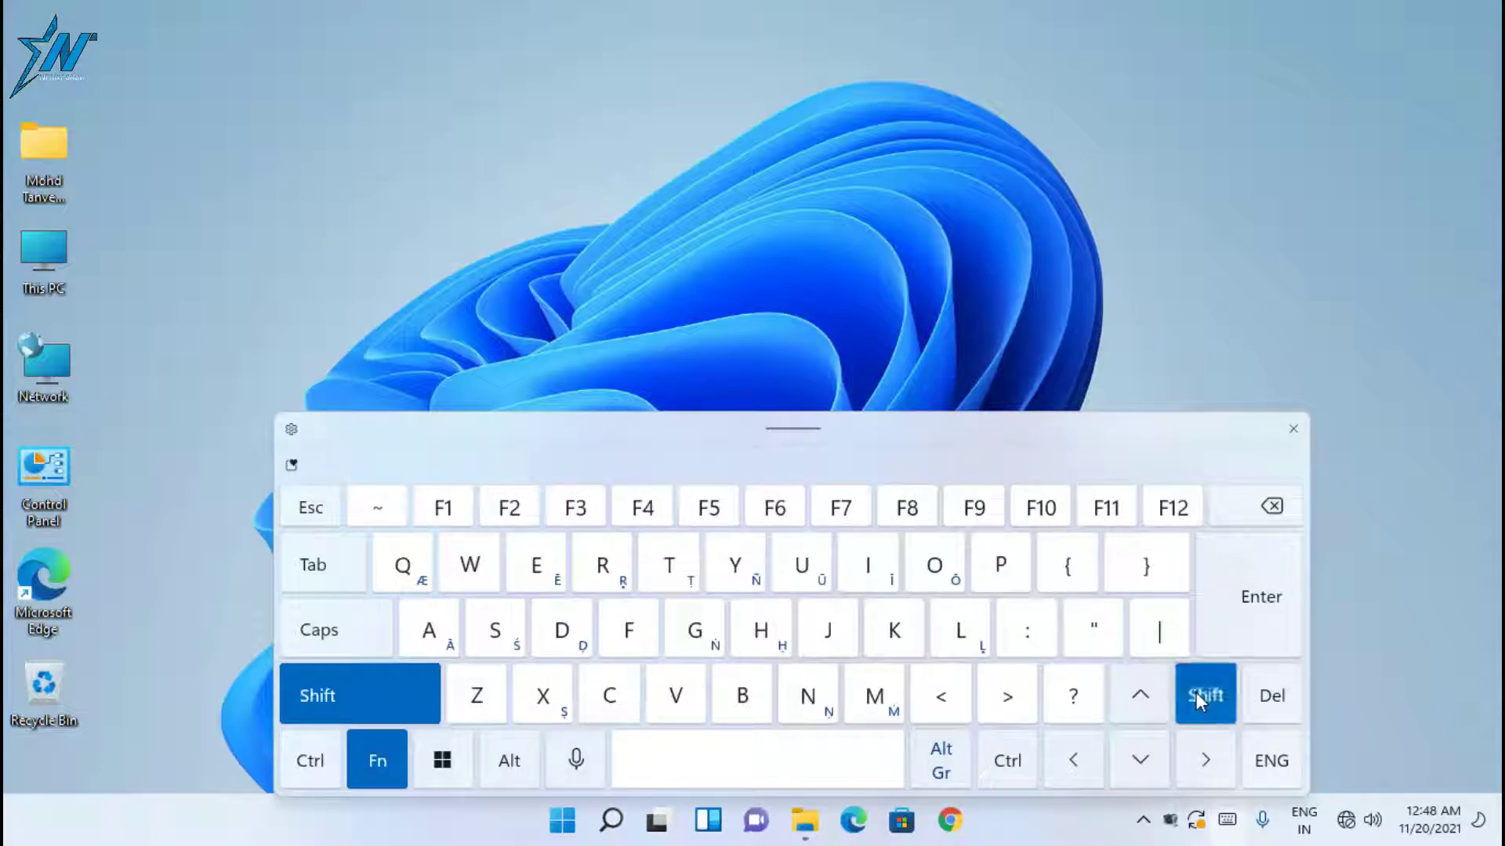
left_click(1031, 513)
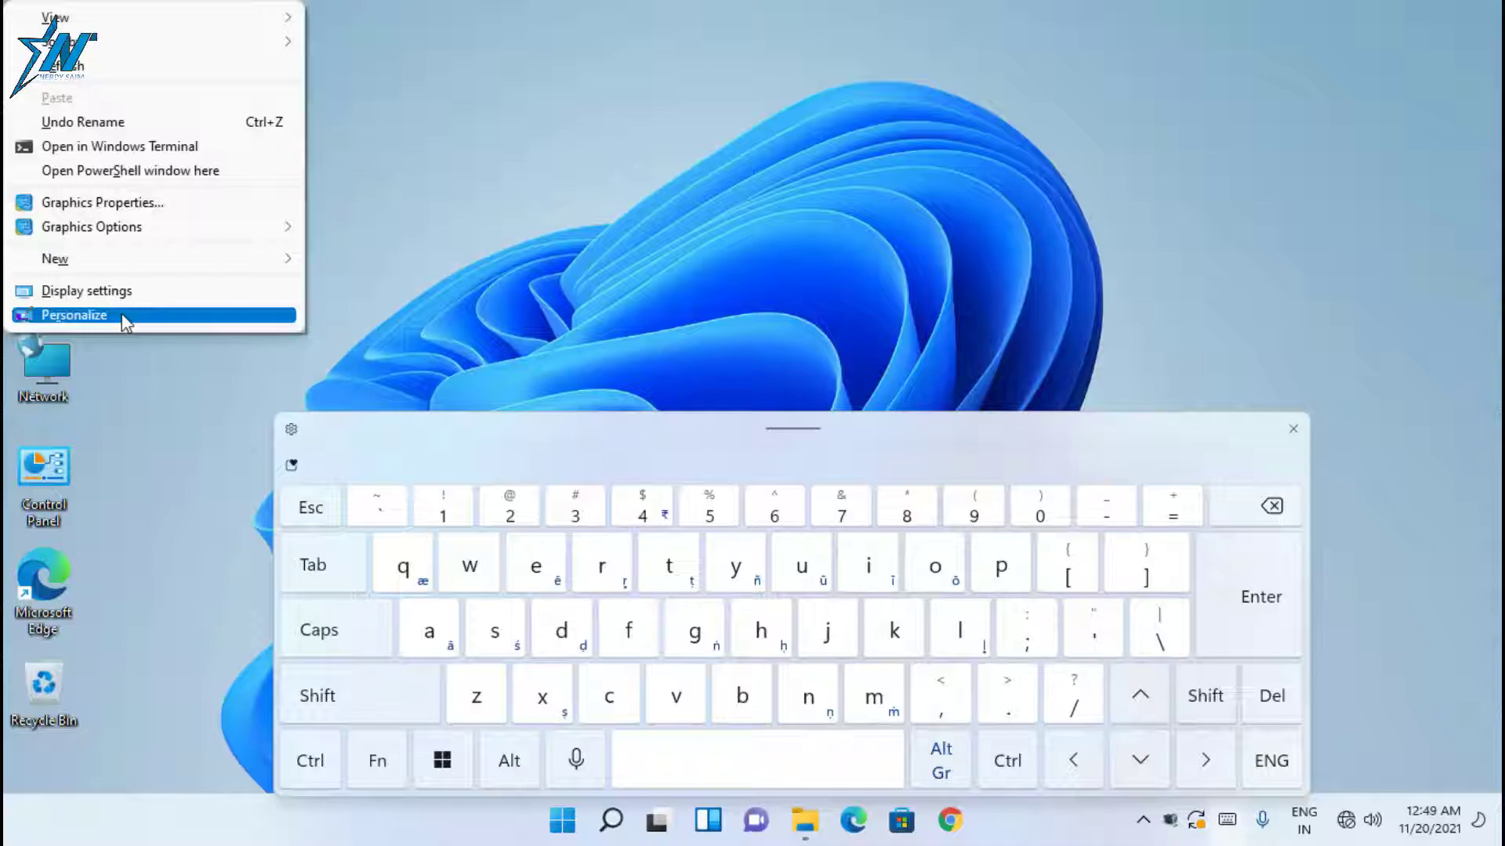
mouse_move(95, 24)
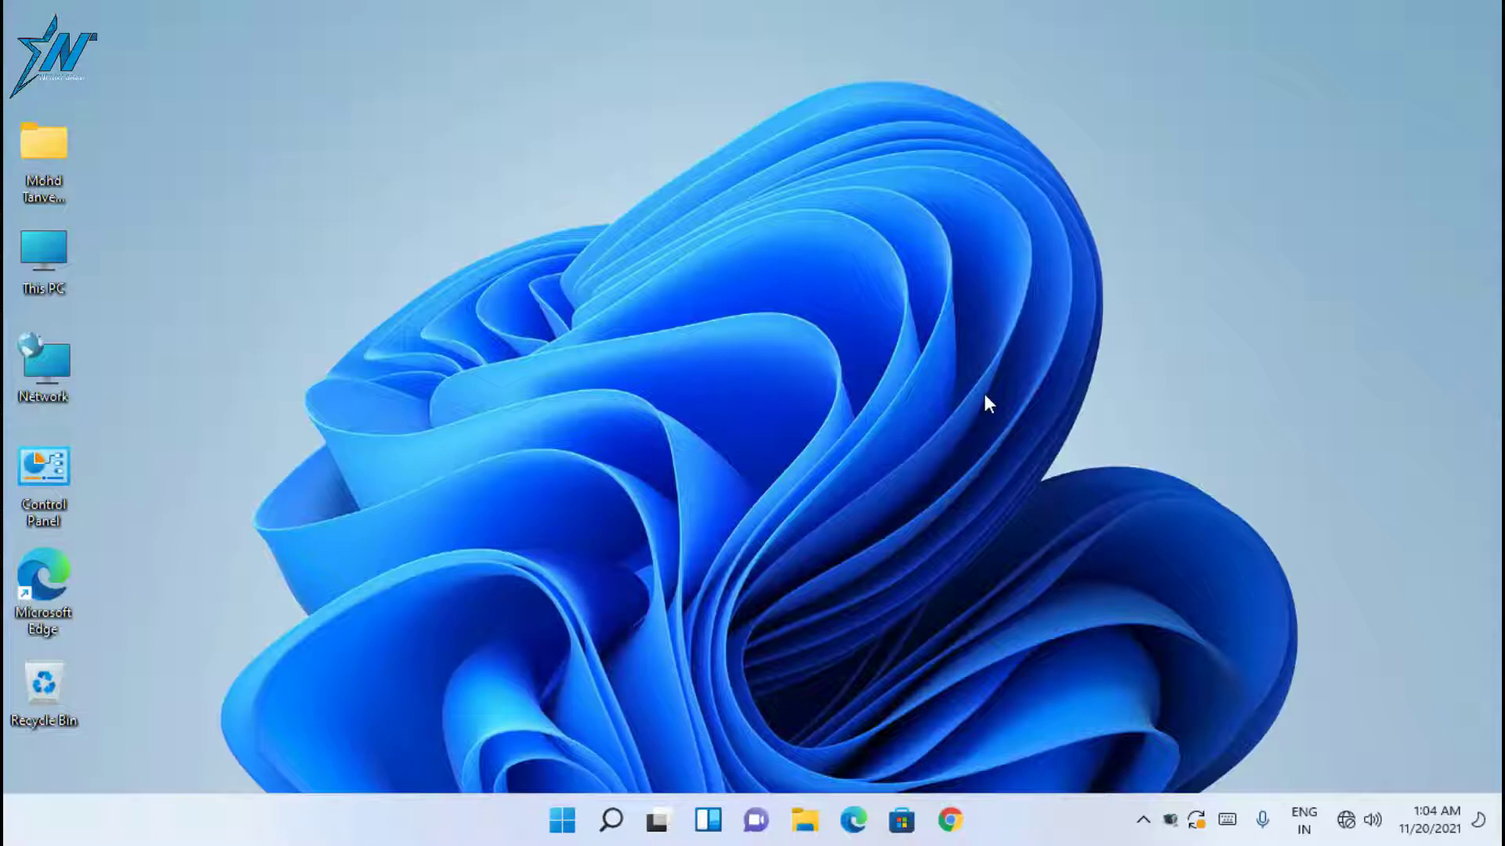
Step: Open Task View, create a new virtual desktop, and switch to Desktop 3
key("super+Tab")
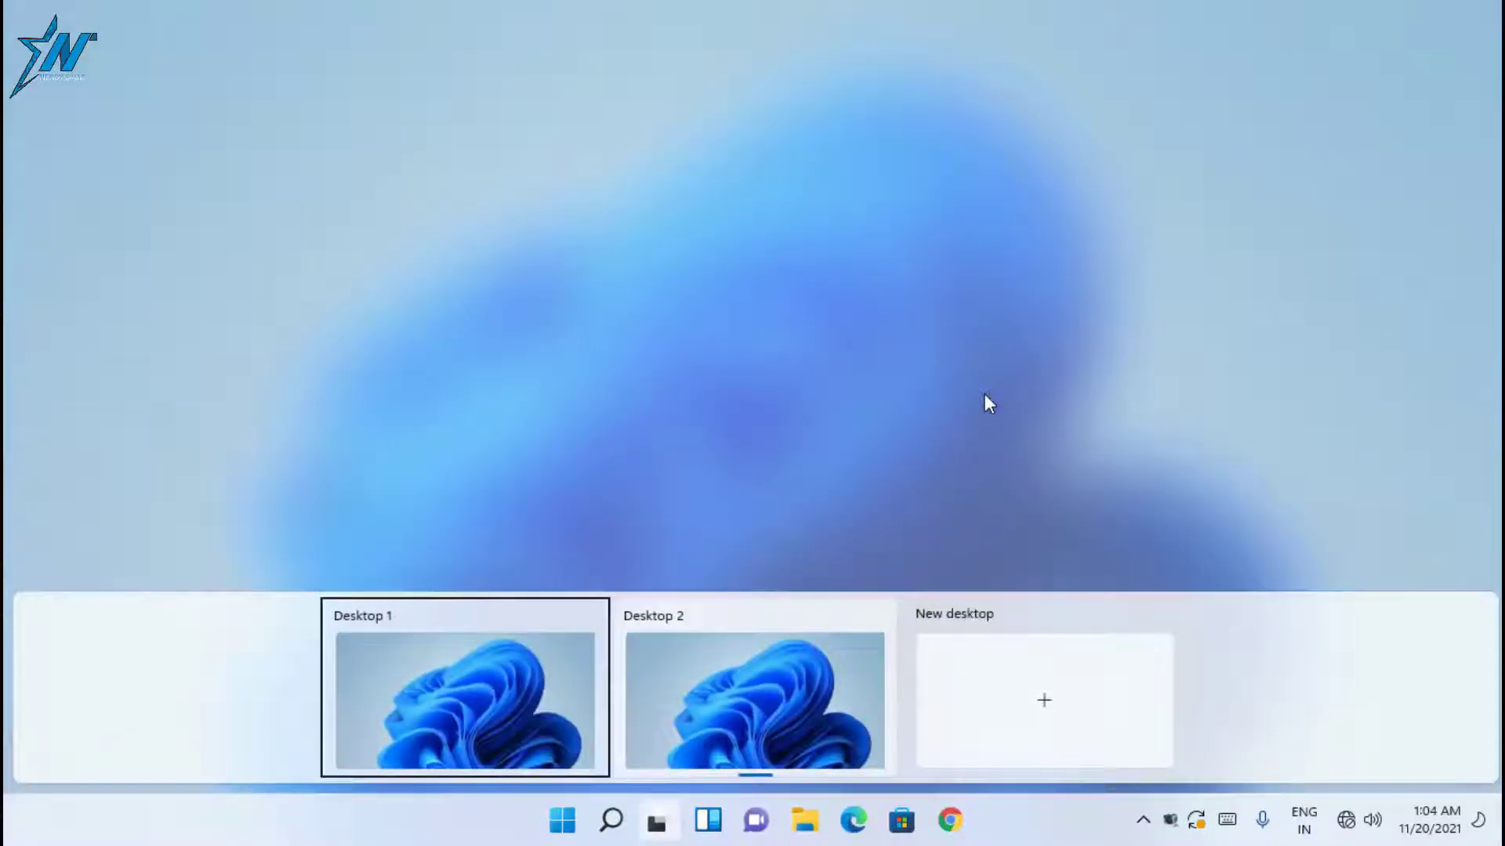
key("ctrl+super+d")
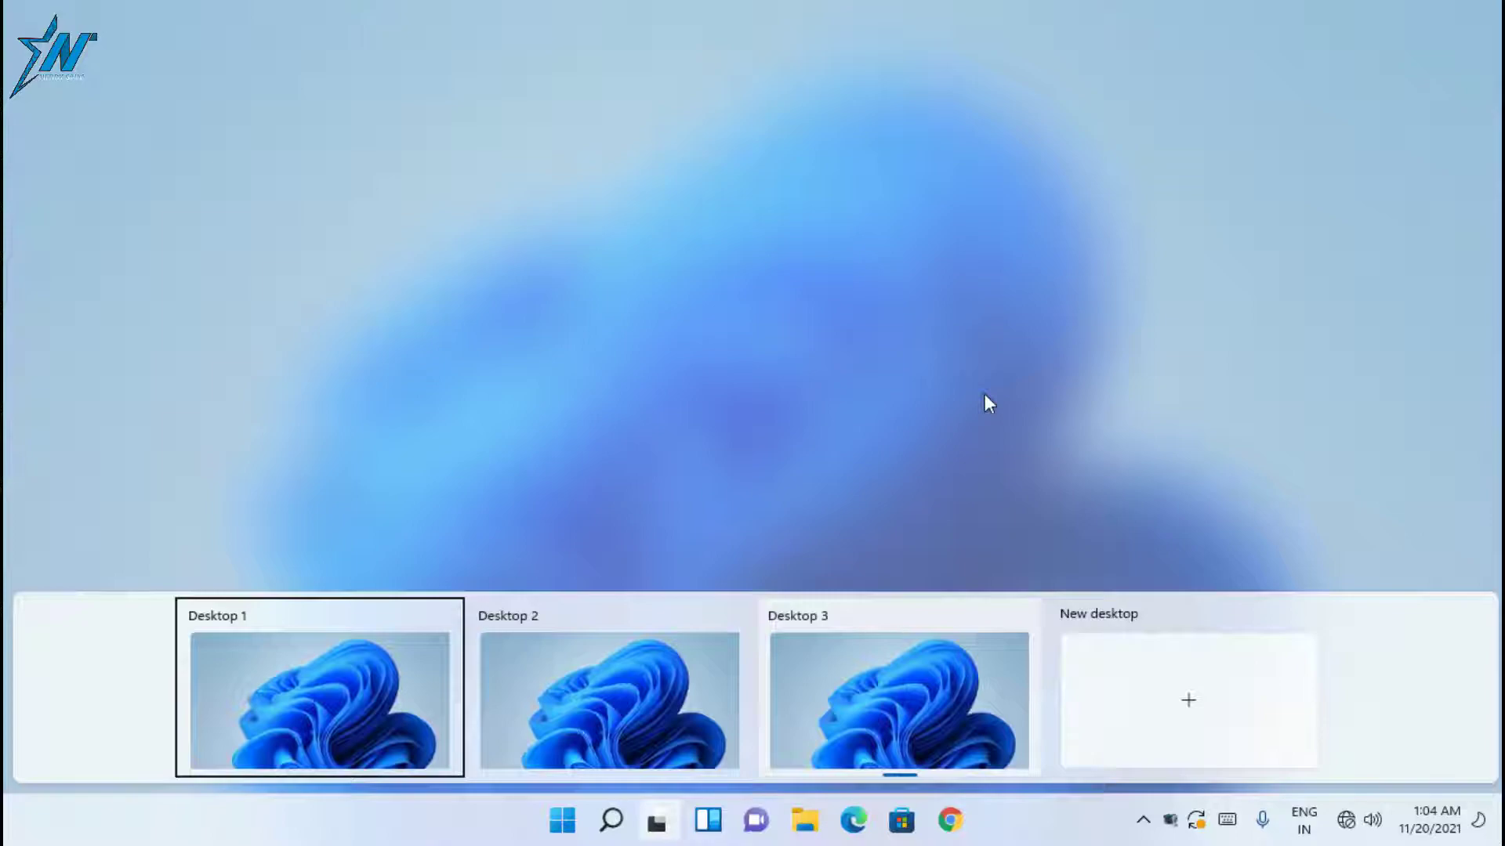
key("Right")
key("Right")
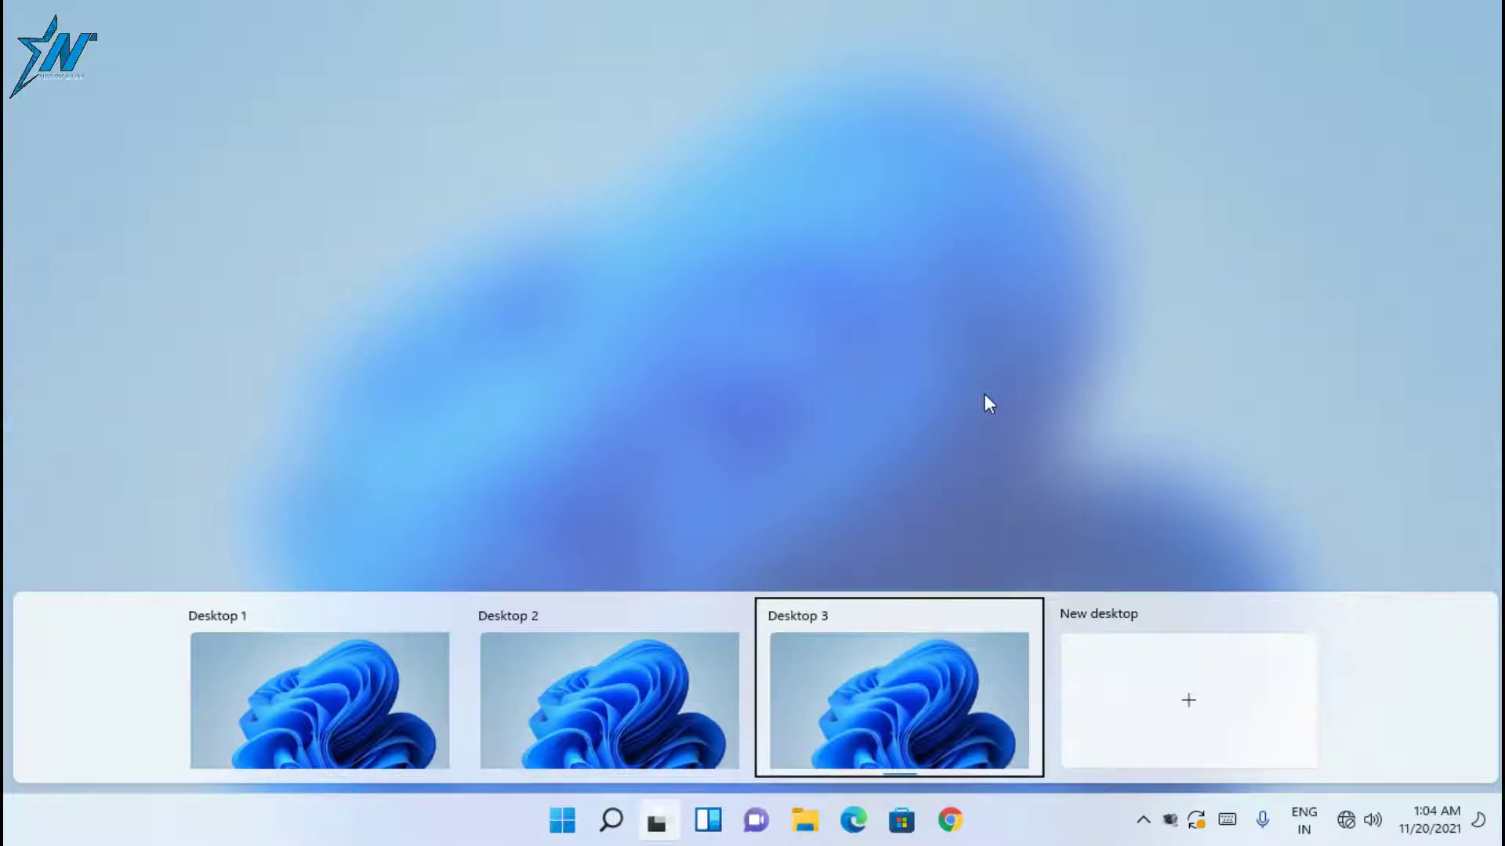
key("Return")
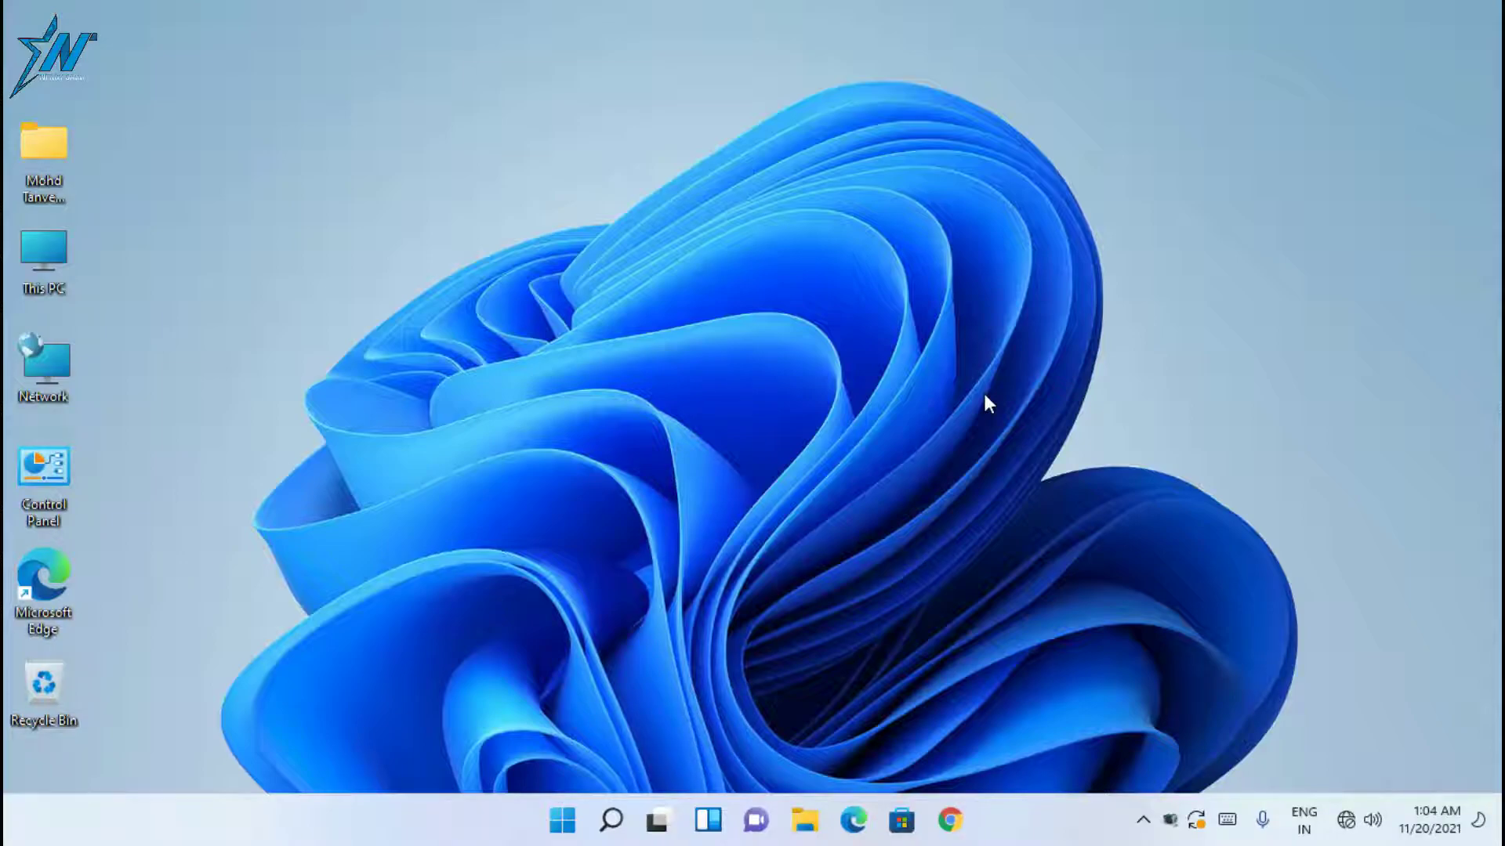
Step: Remove Desktop 3 and Desktop 2 in Task View and return to Desktop 1
key("super+Tab")
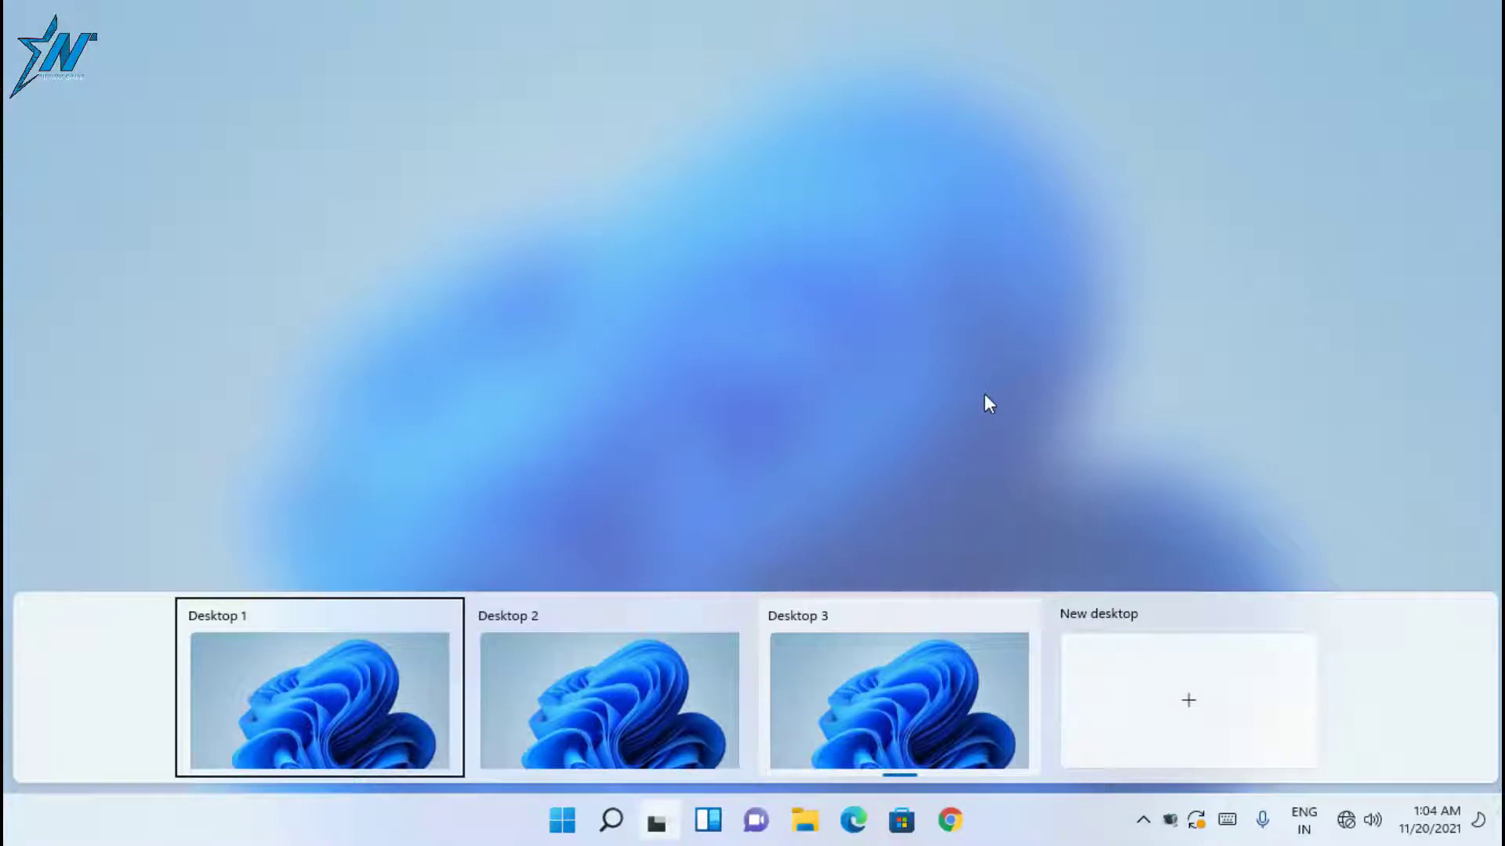
key("Right")
key("Right")
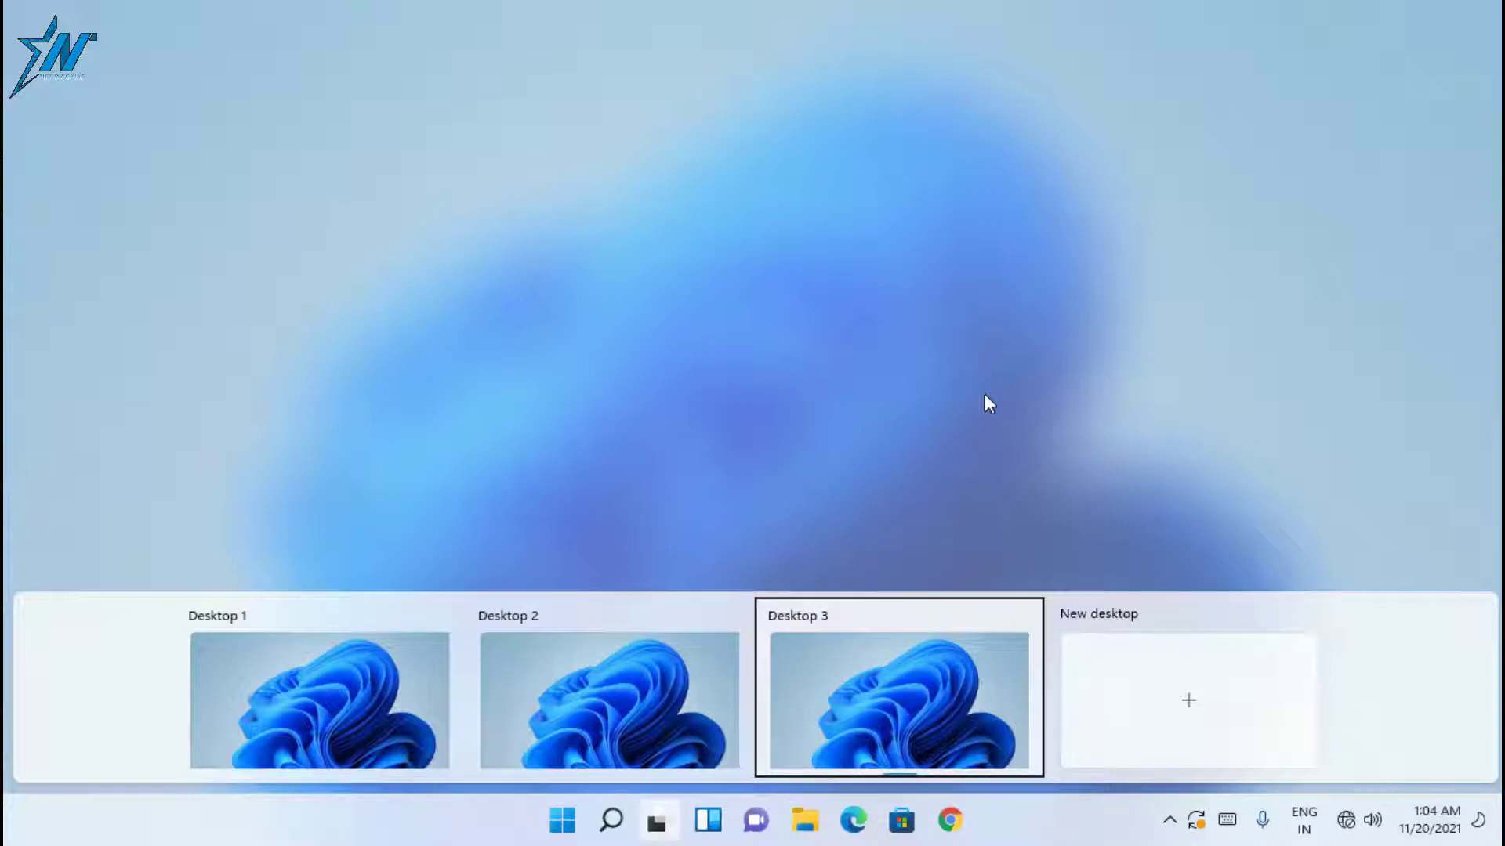
key("Delete")
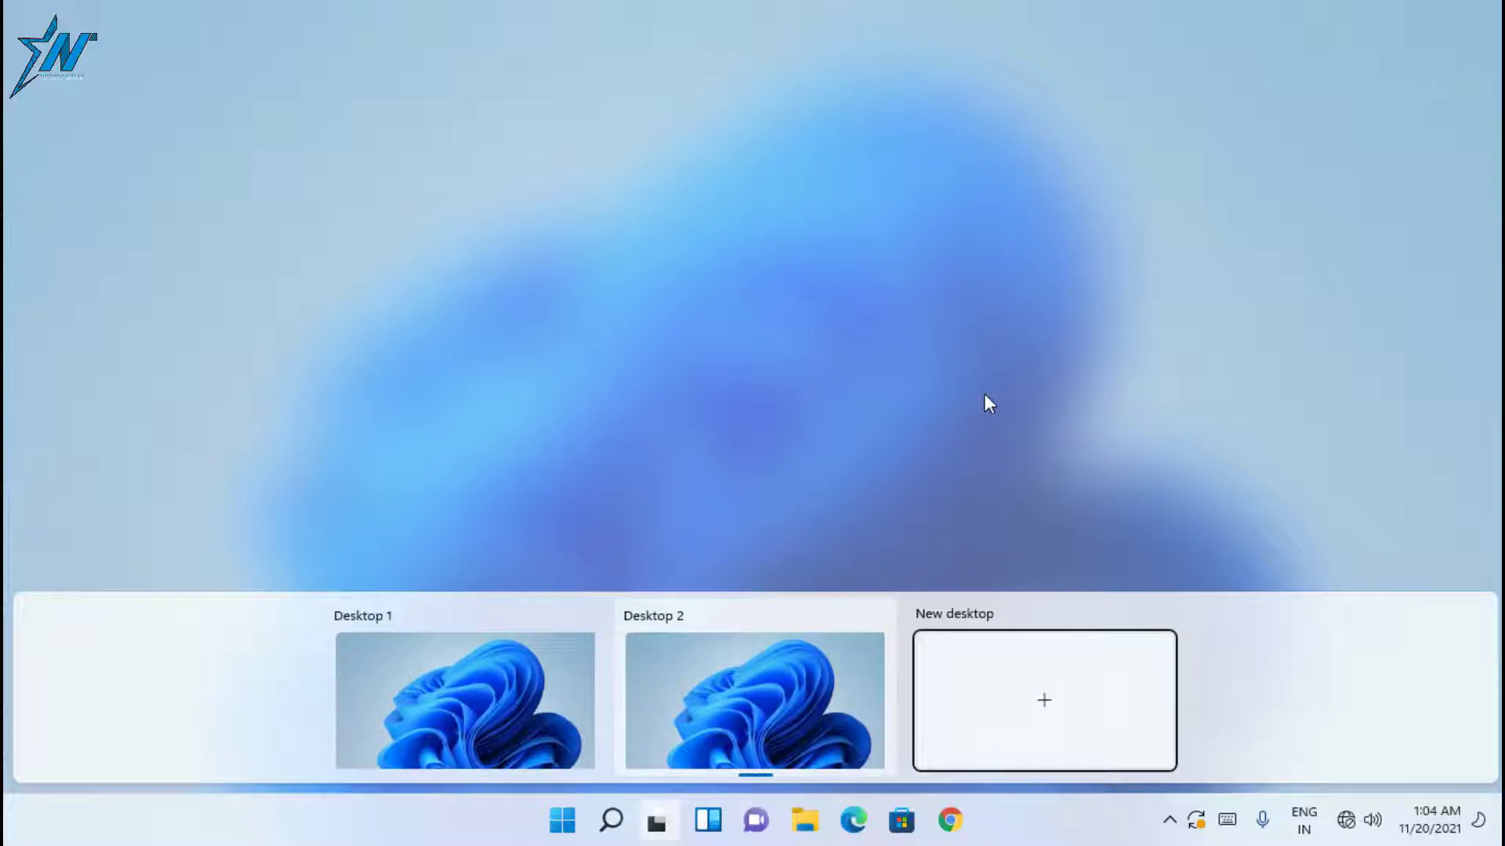
key("ctrl+super+F4")
key("Left")
key("Return")
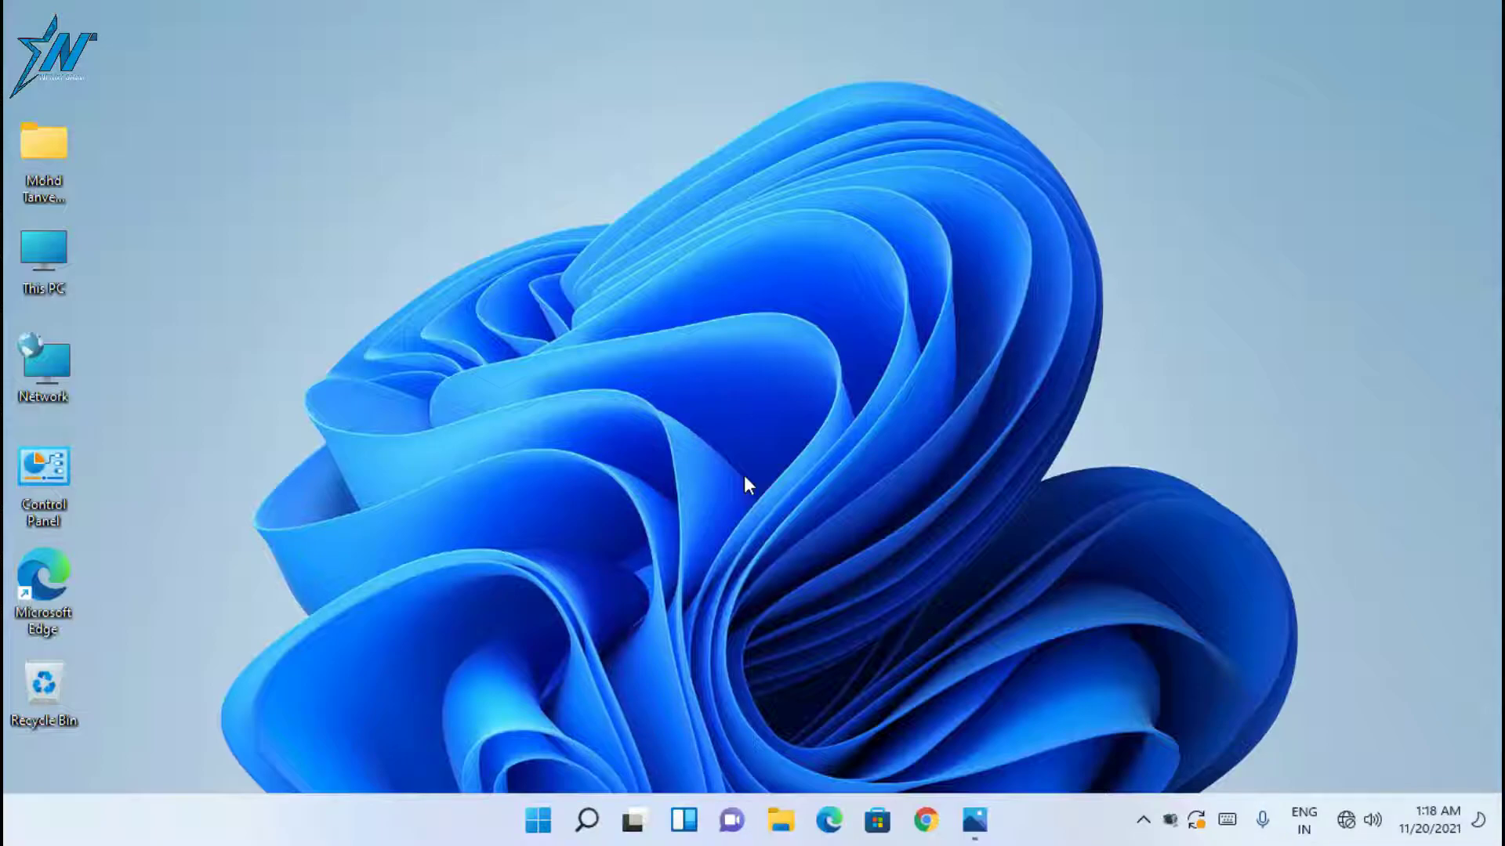
Step: Open Settings and snap its window to the right half of the equal two-column layout
left_click(537, 819)
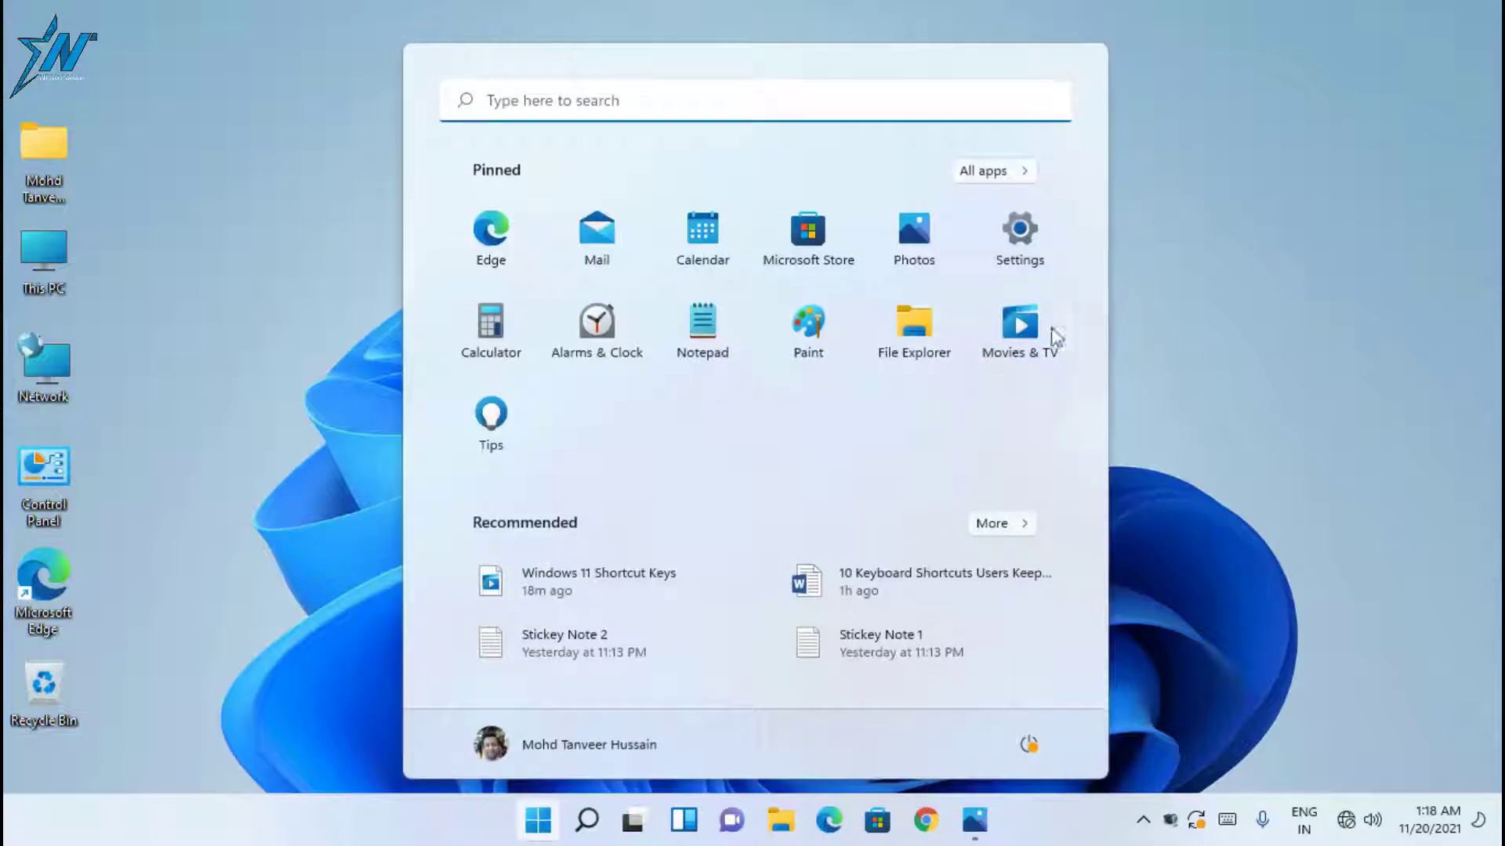
left_click(1020, 239)
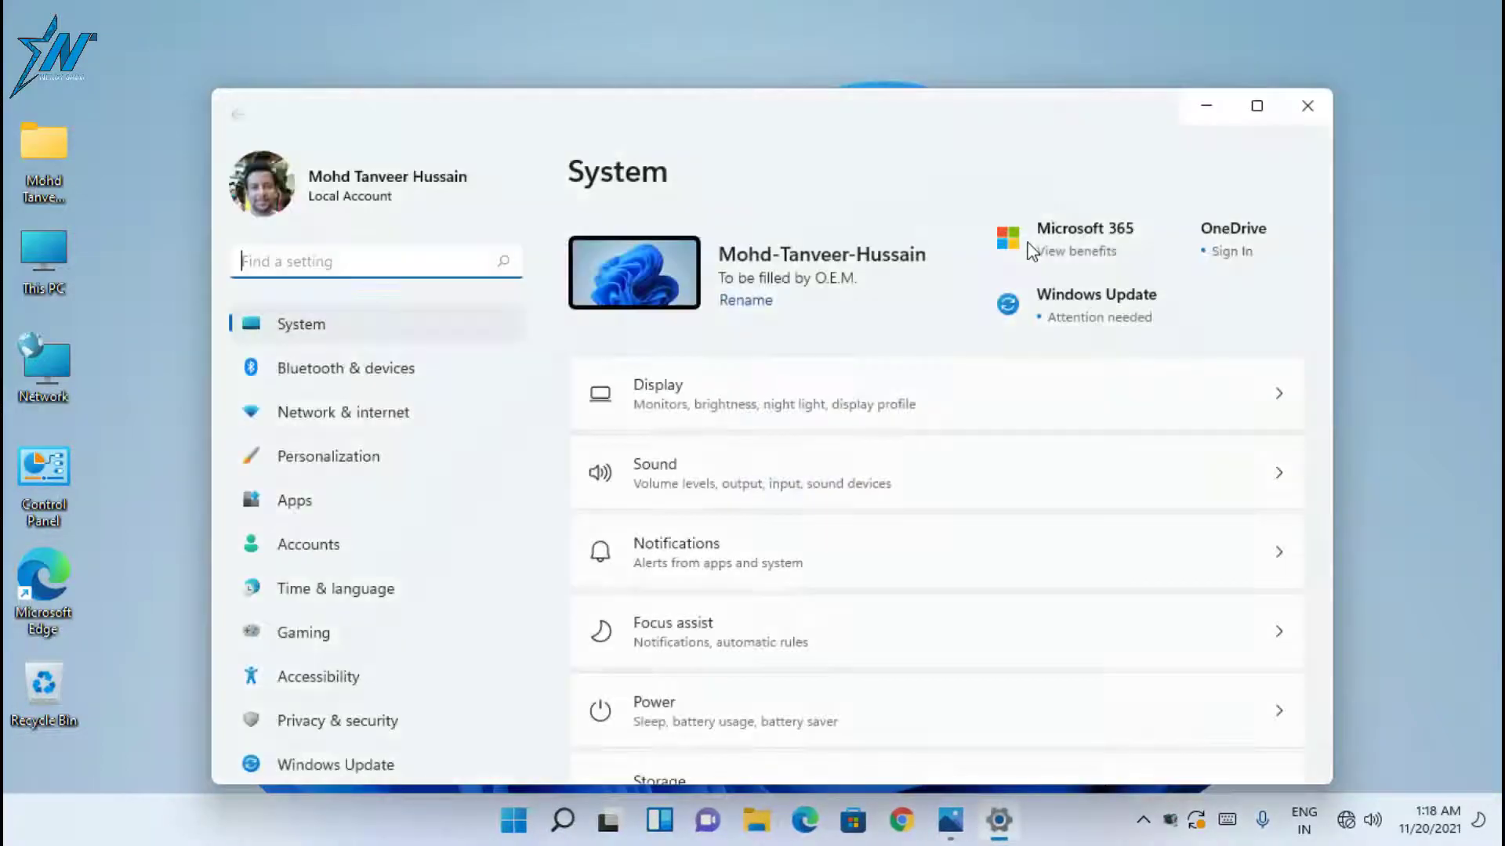
mouse_move(1257, 111)
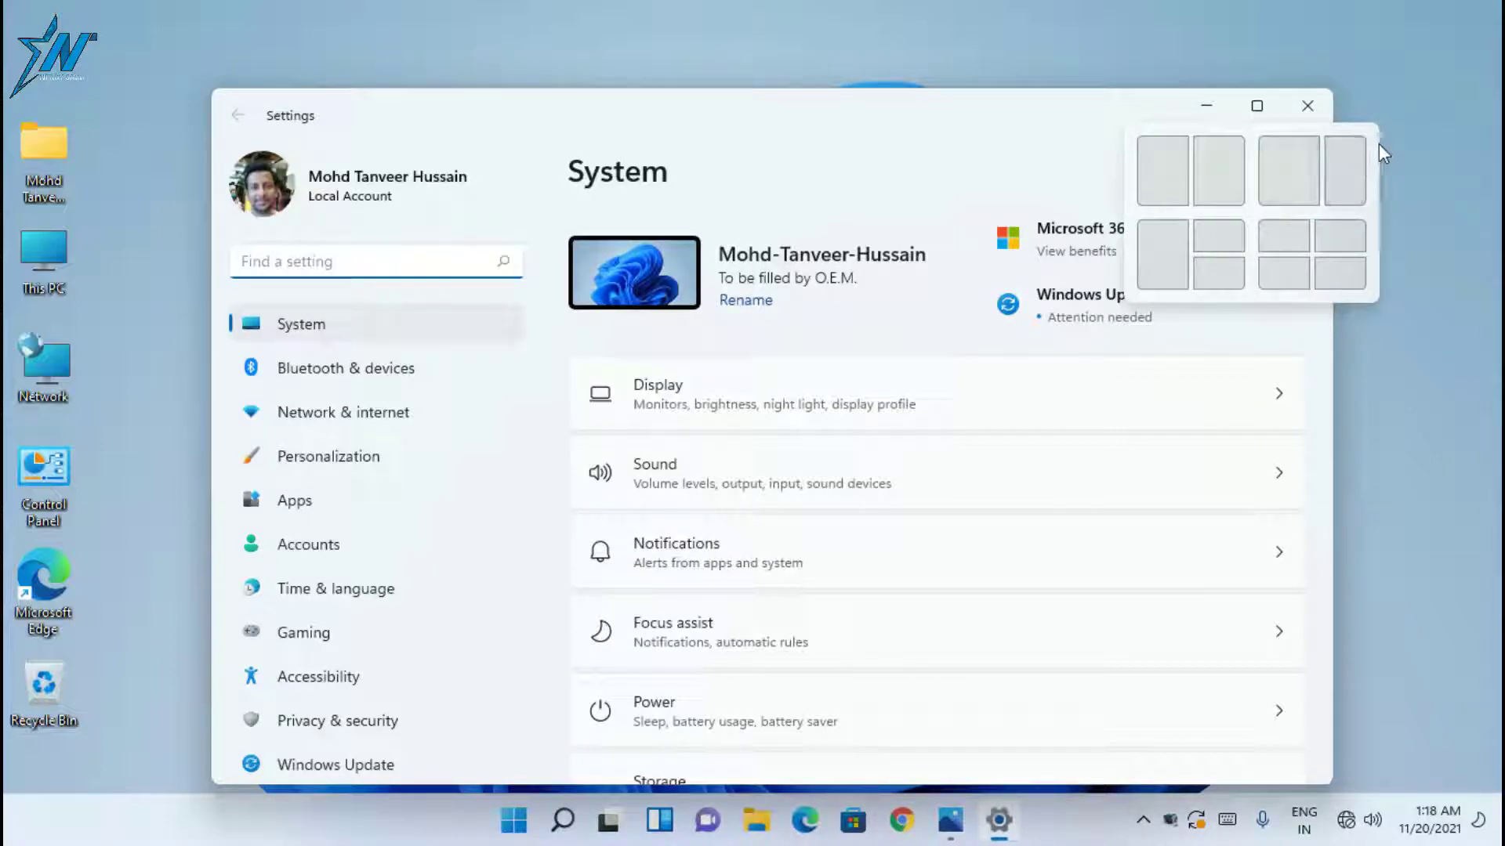
left_click(1210, 172)
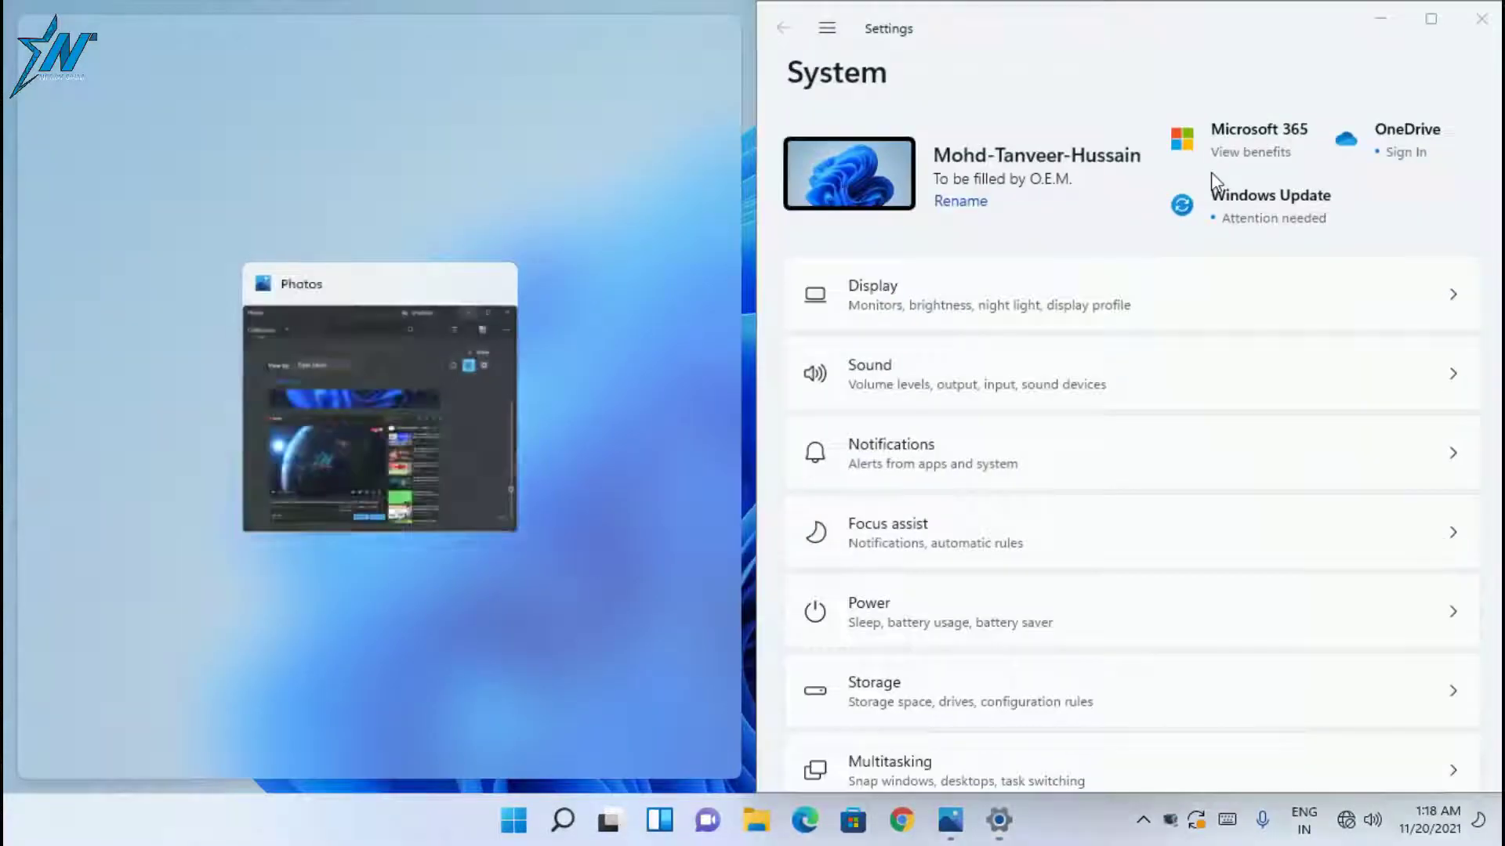
Step: Open Mail, dismiss the account setup, and snap its window to the lower-left quarter of the four-window layout
left_click(513, 820)
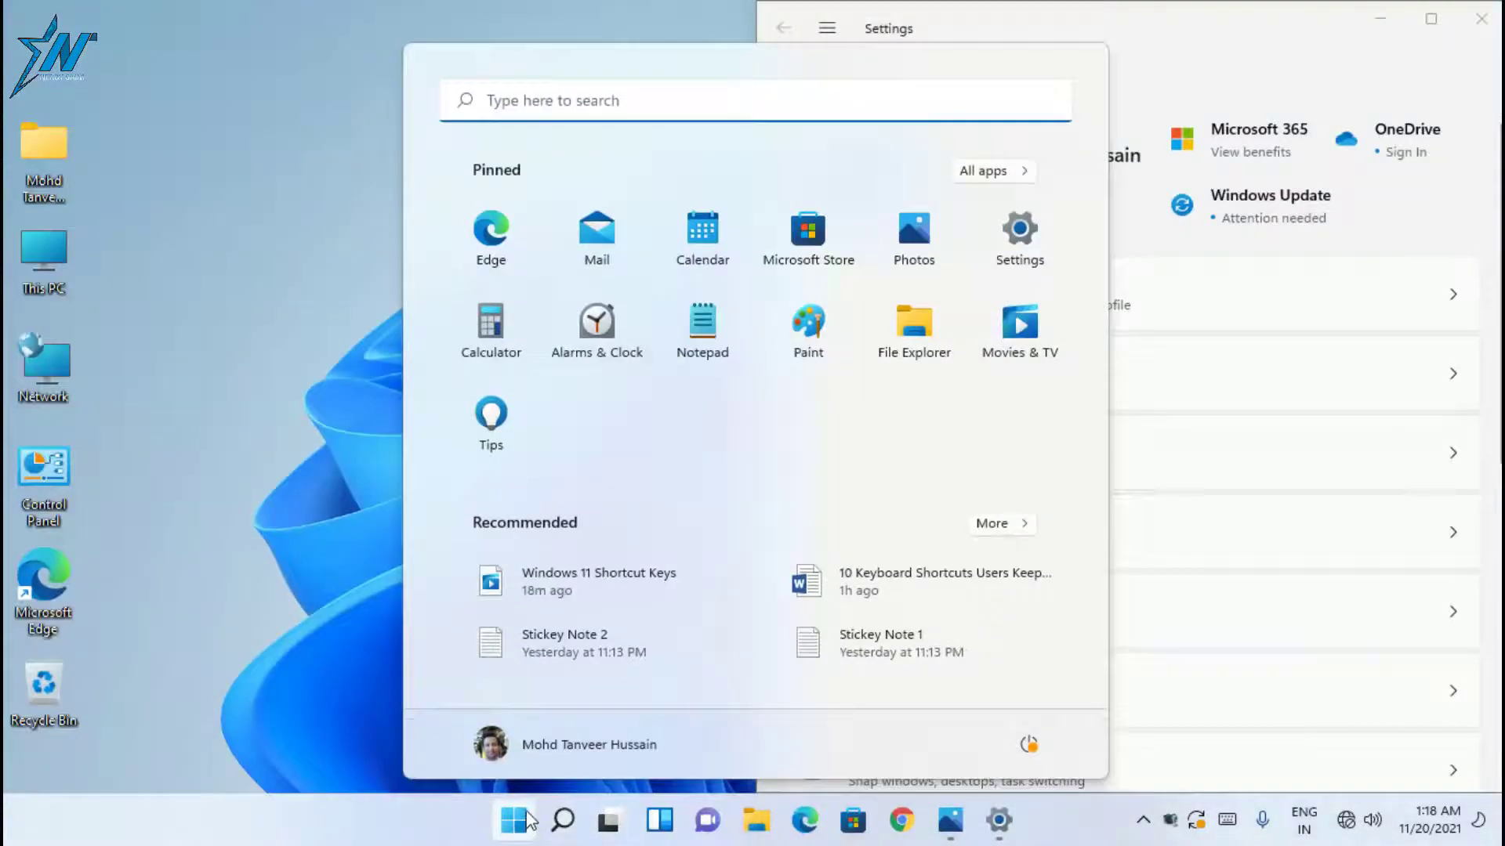
left_click(611, 228)
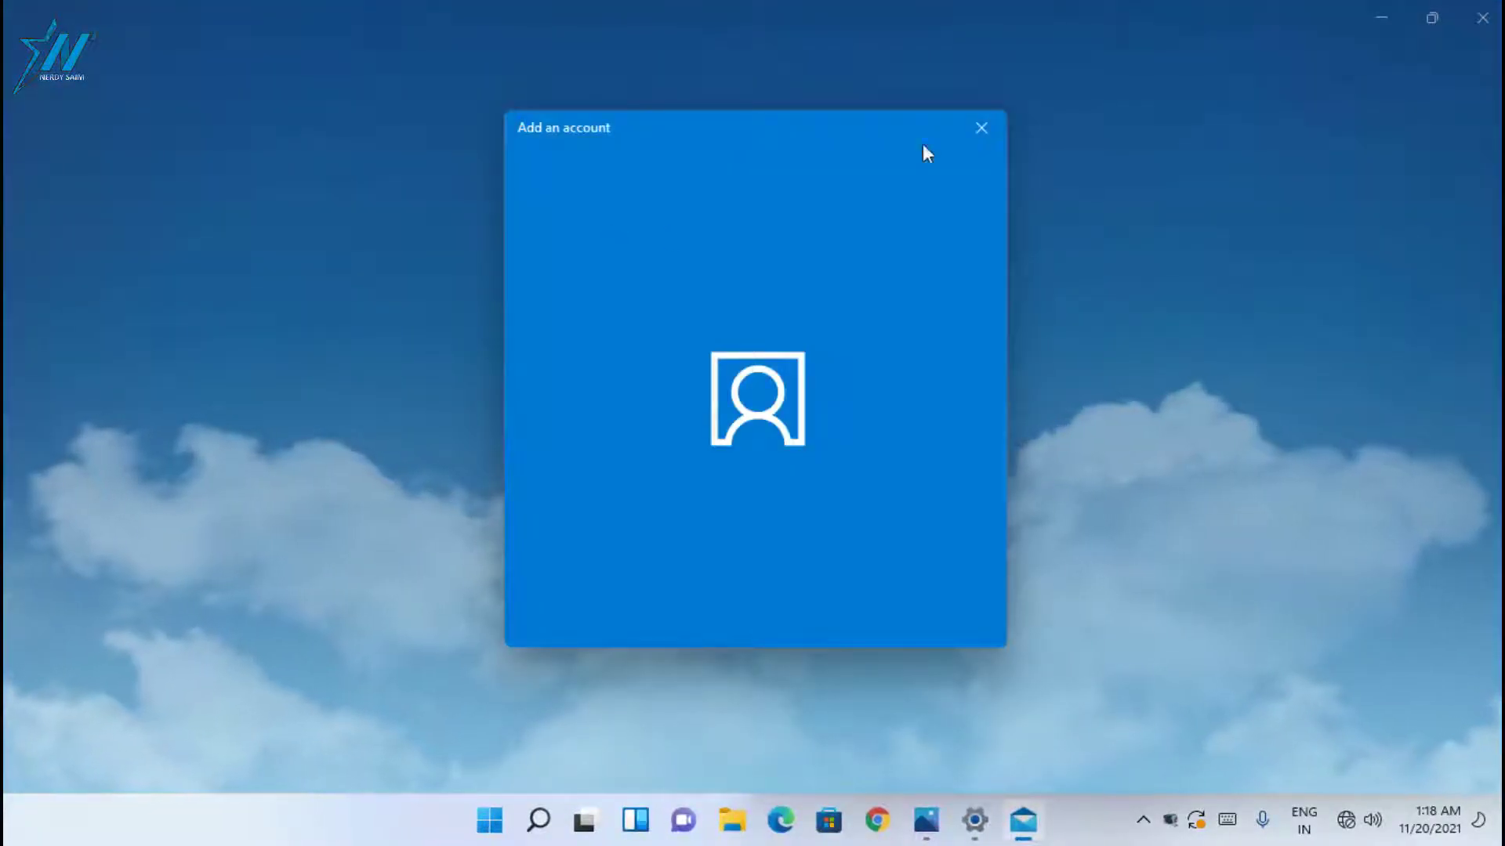
left_click(981, 128)
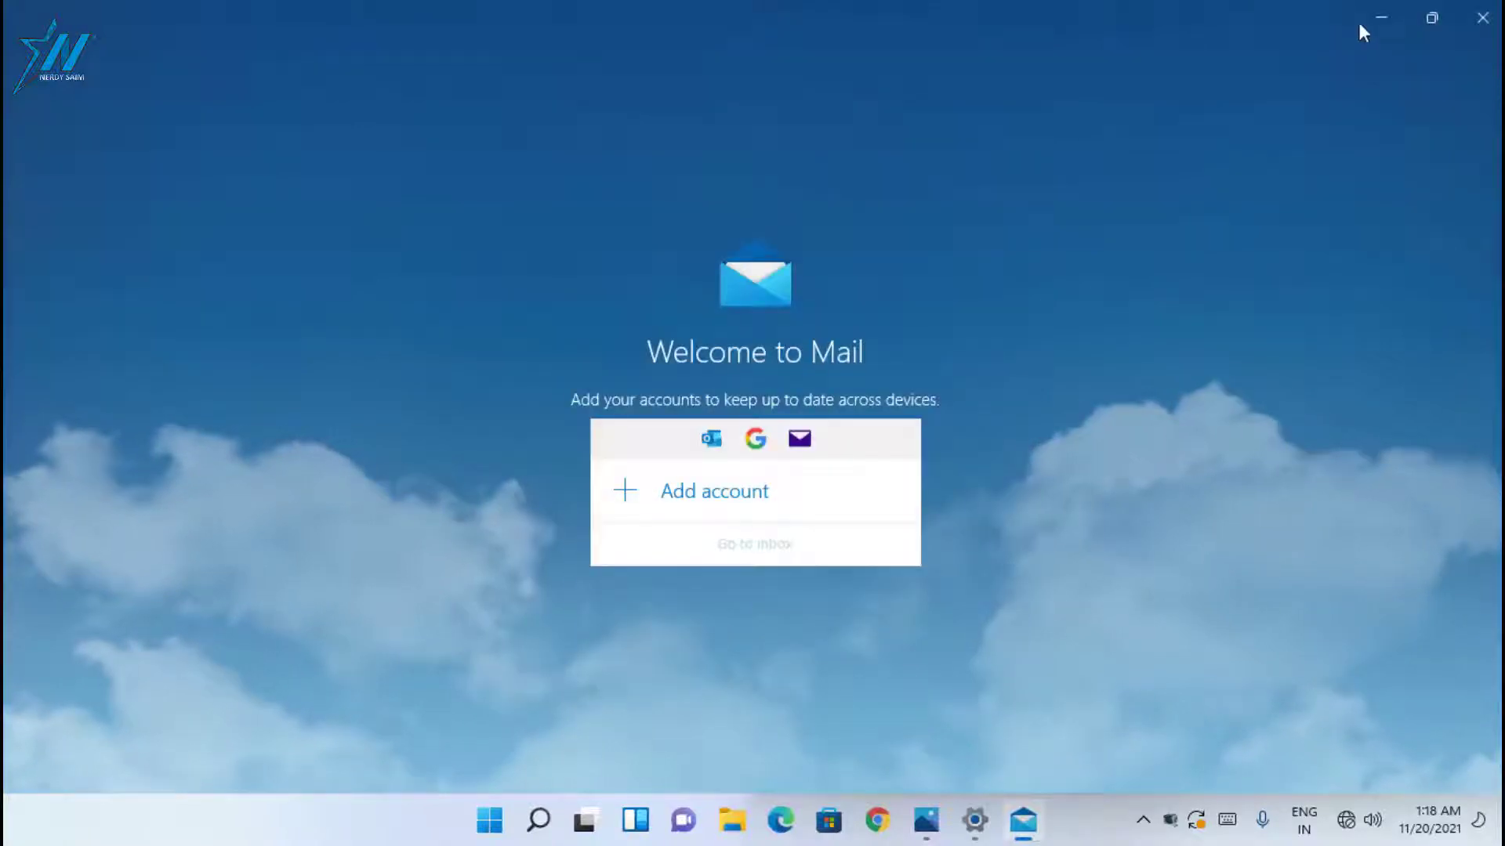
mouse_move(1434, 21)
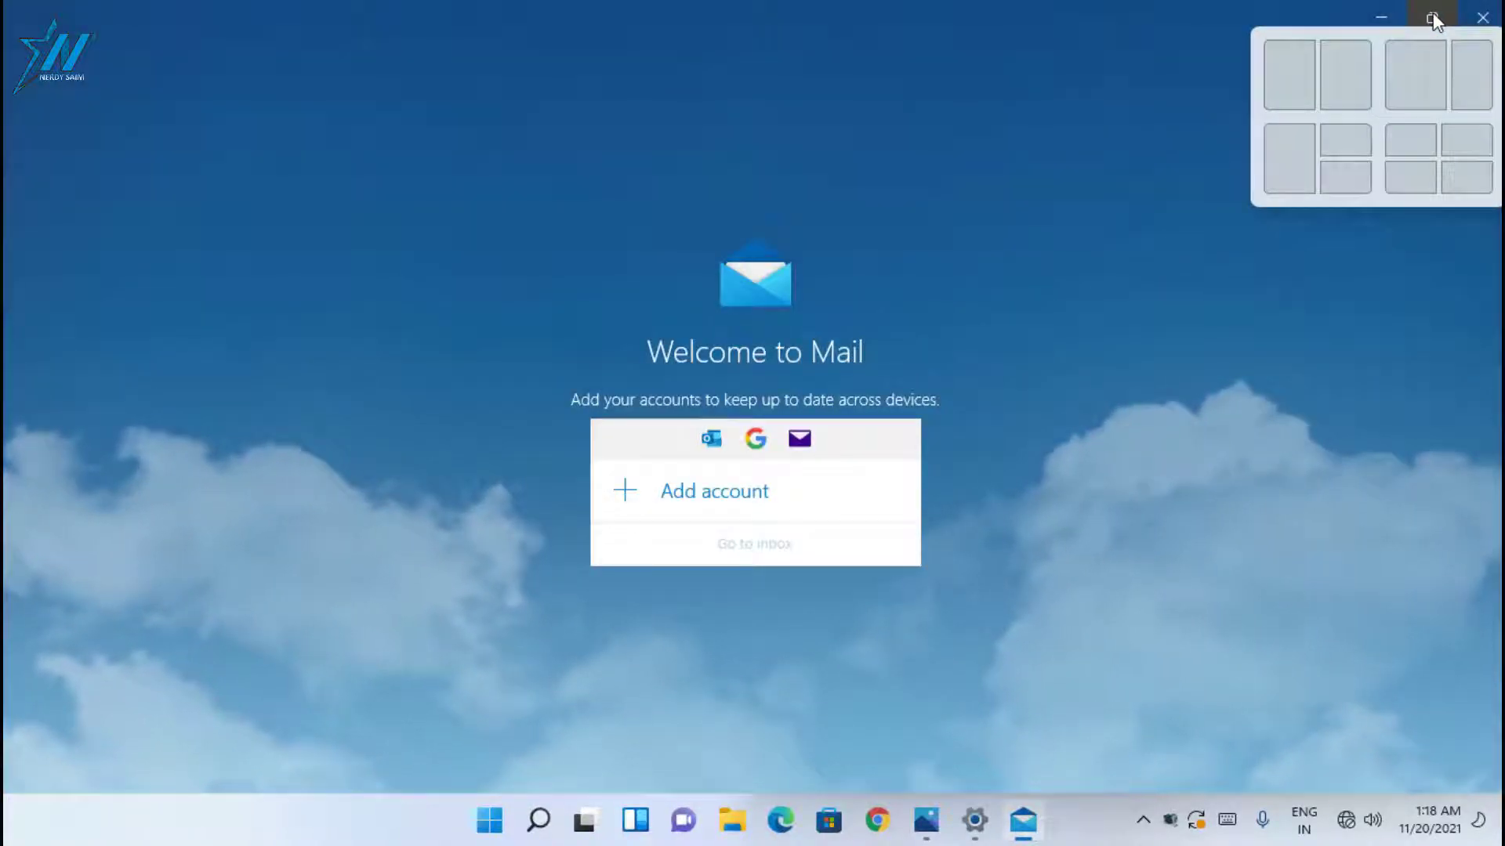
left_click(1407, 173)
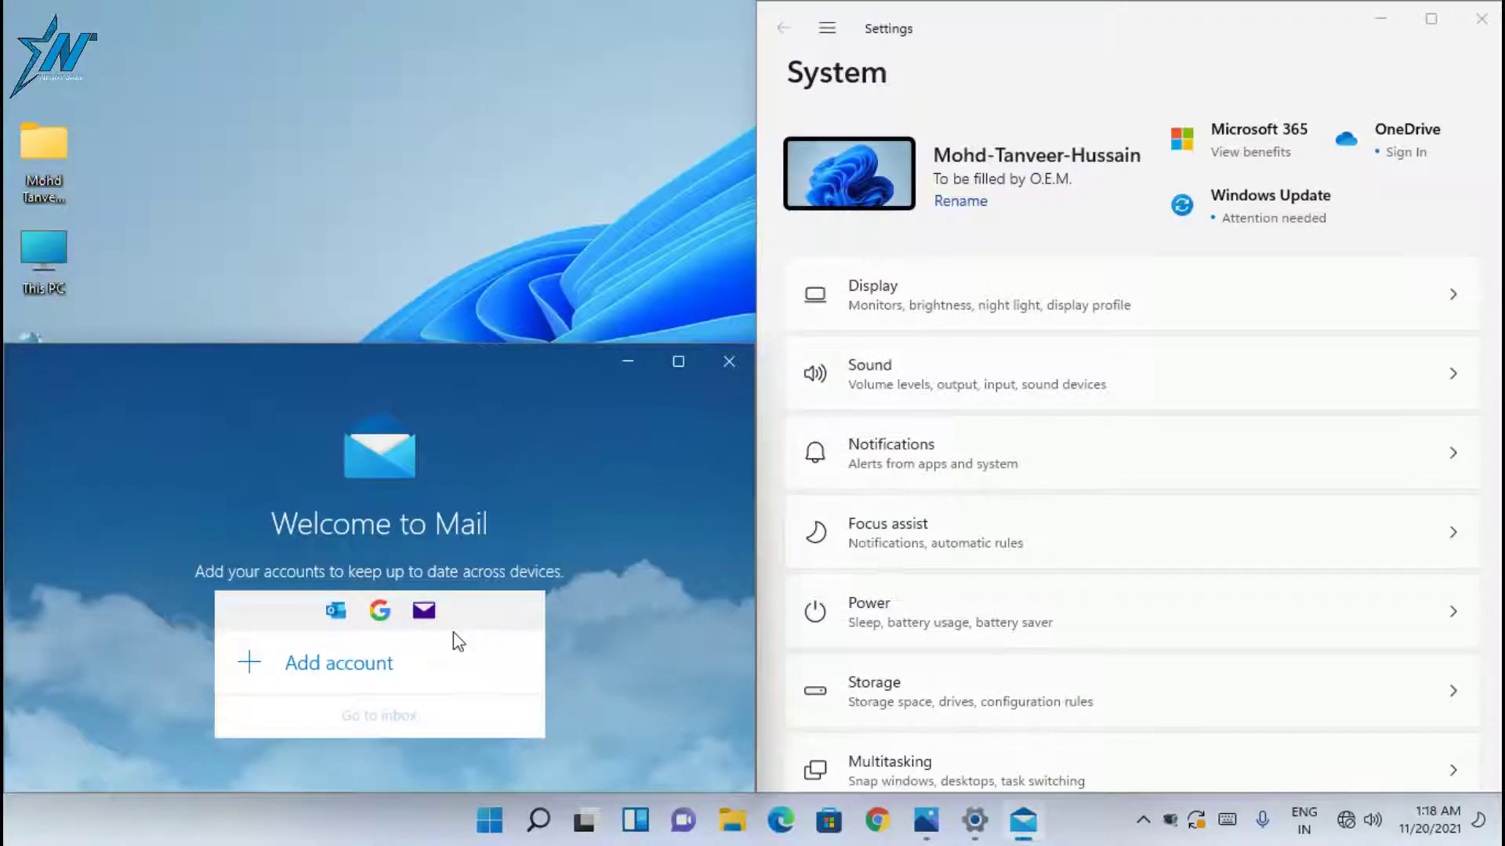
Step: Open Tips and snap its window to the upper-left quarter of the four-window layout
left_click(474, 829)
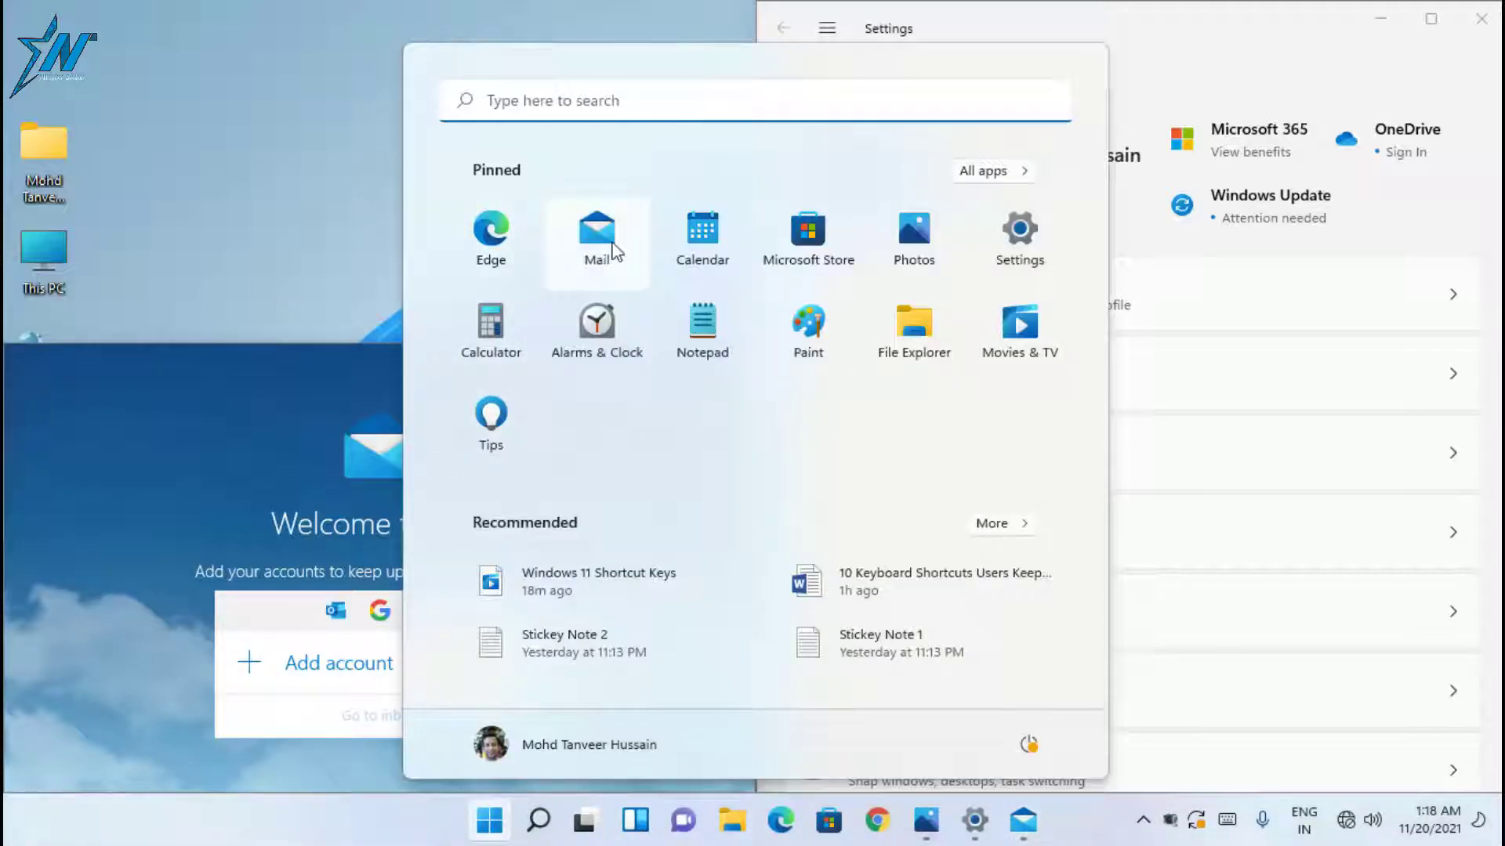
left_click(492, 414)
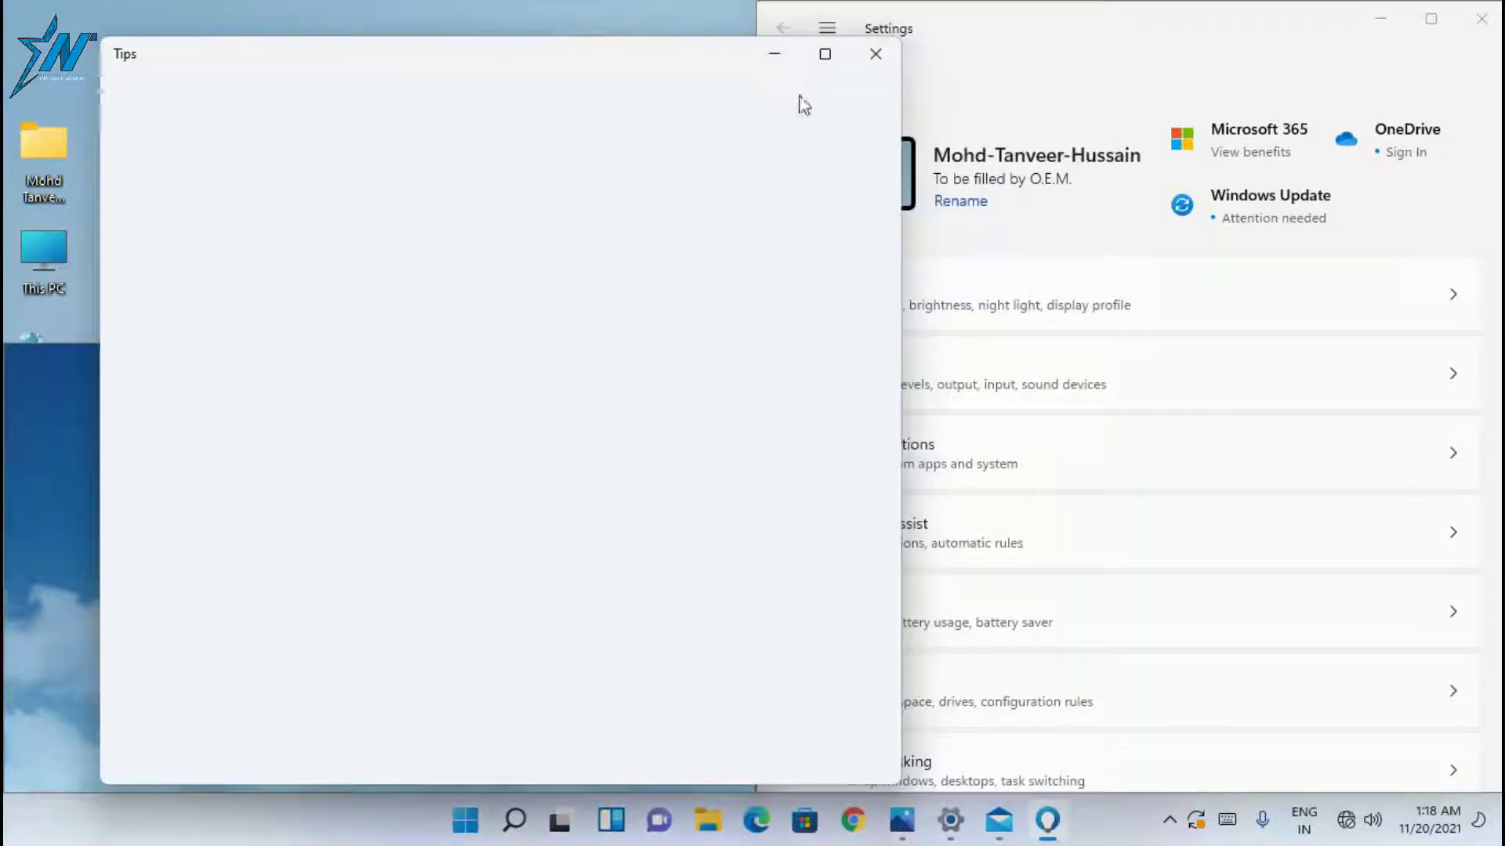
mouse_move(827, 63)
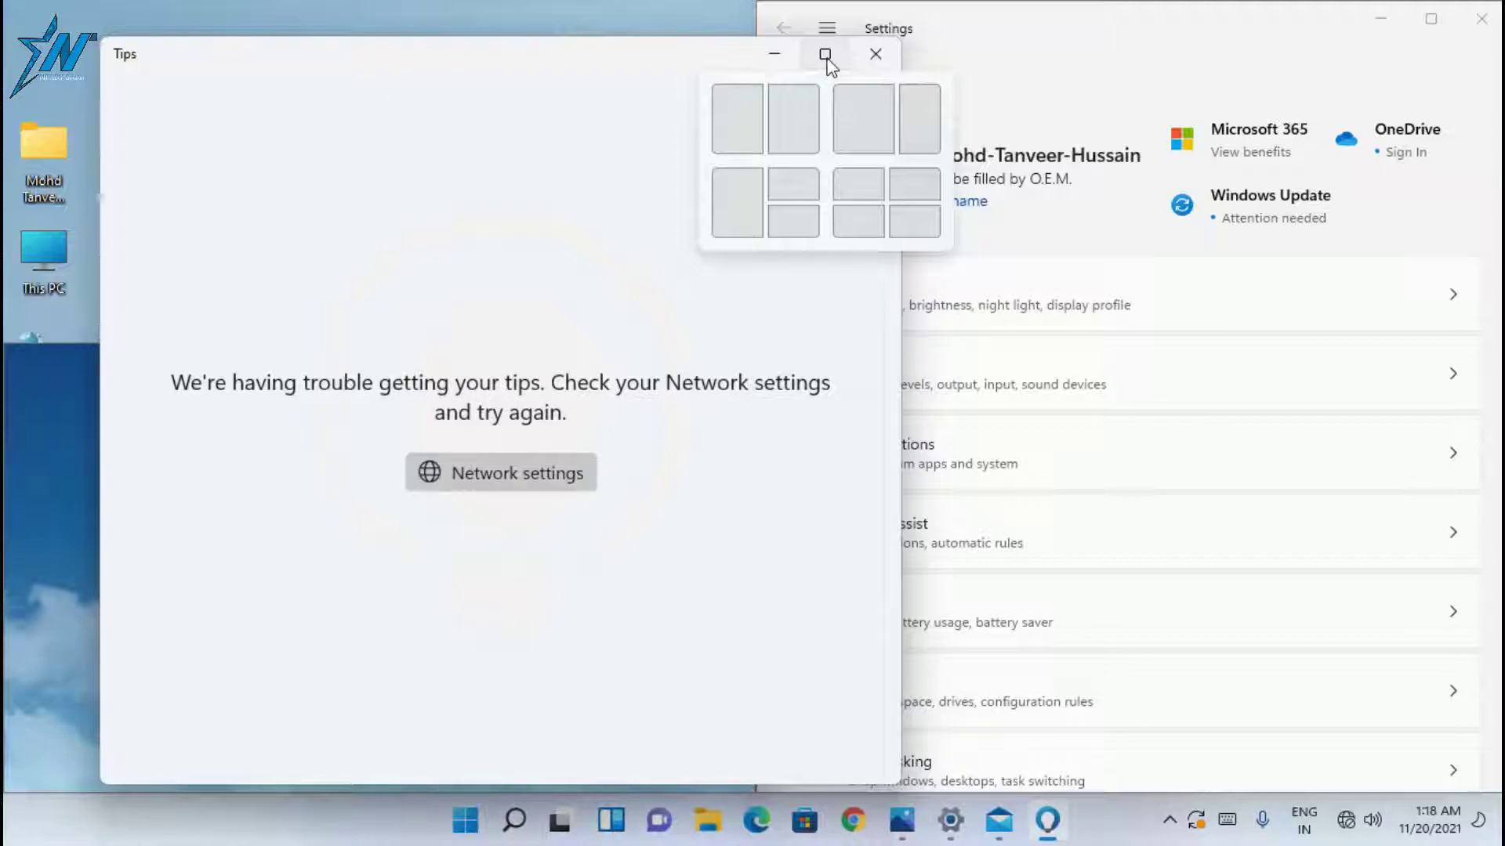
left_click(839, 187)
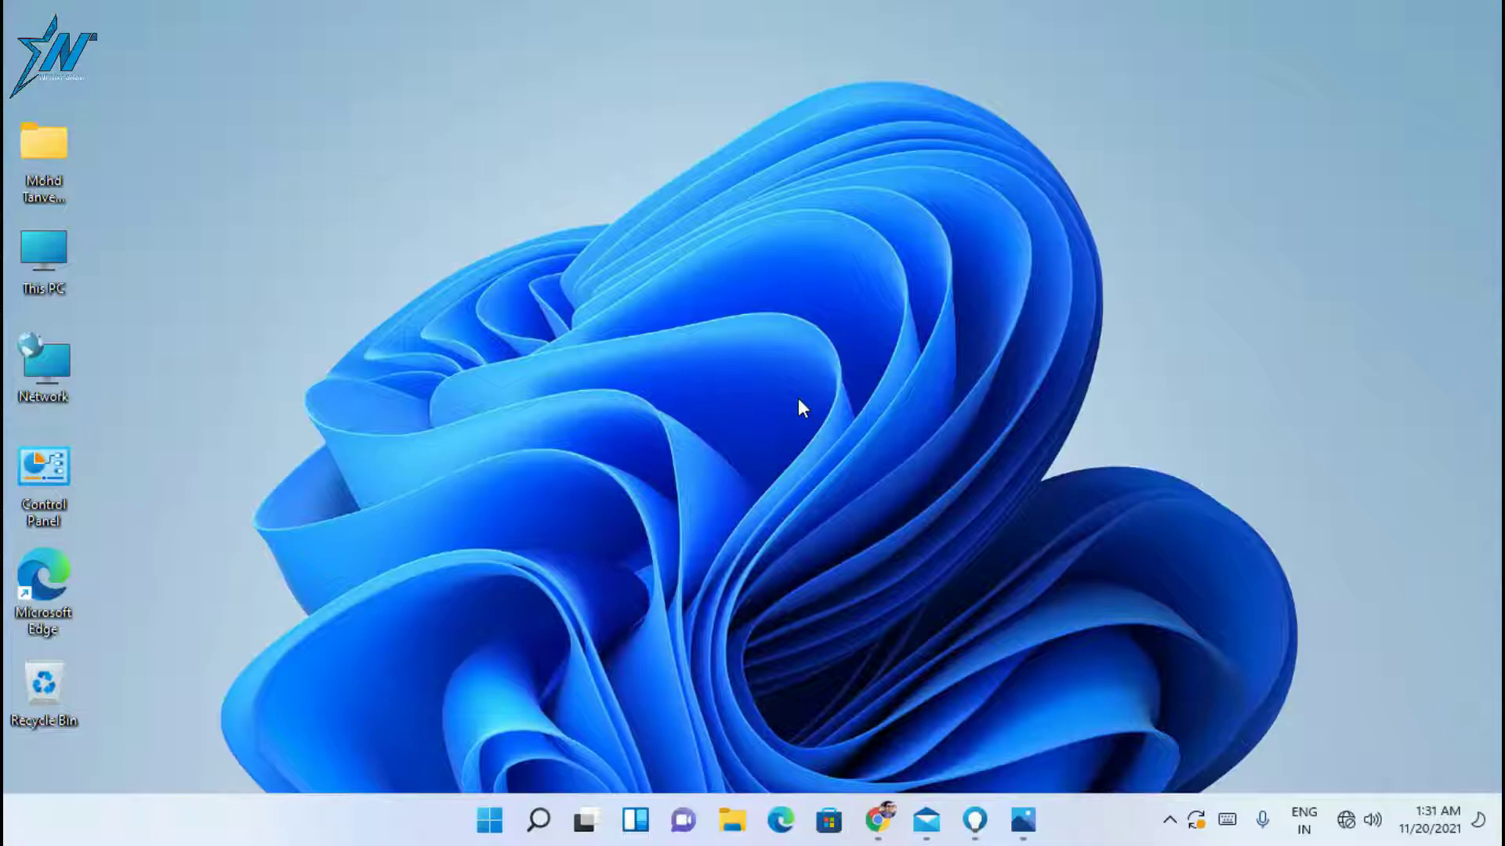
Step: Bring up the Mail, Tips, Chrome and Photos windows, and shake the Photos title bar to minimize and restore the others
left_click(926, 819)
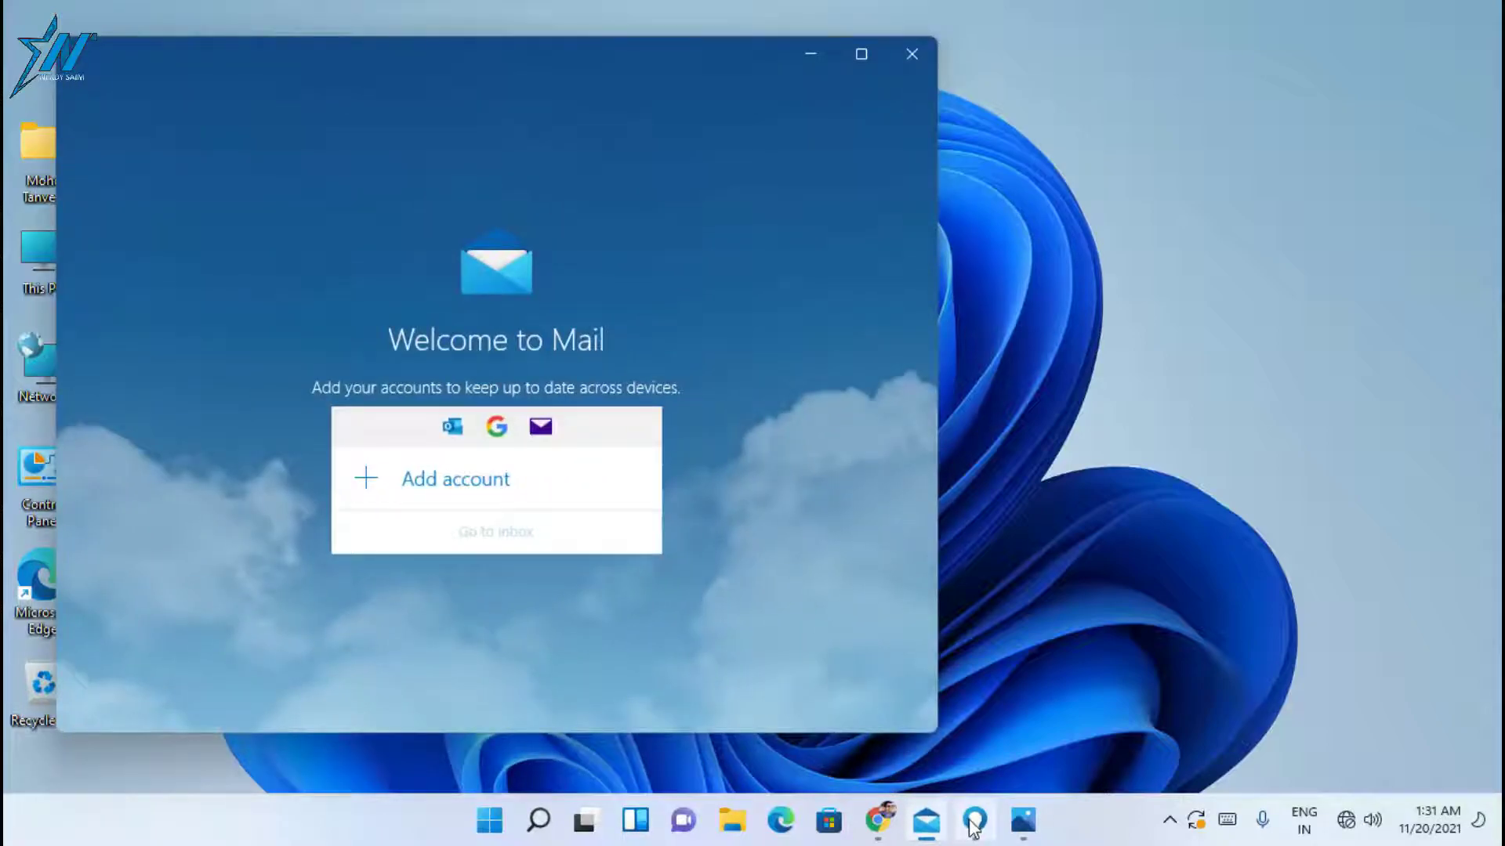
left_click(974, 821)
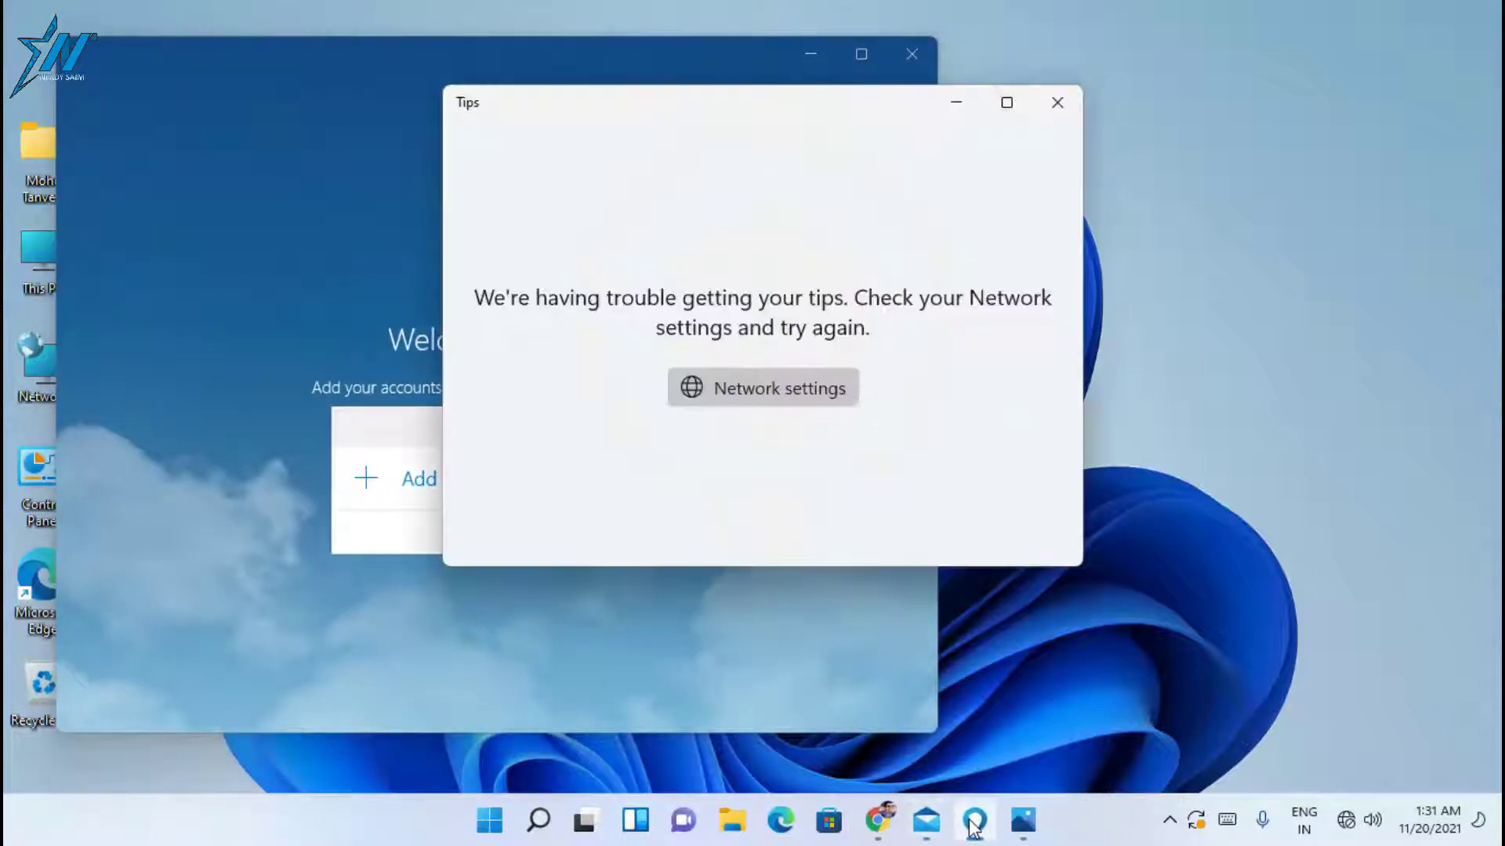
left_click(879, 819)
left_click(1023, 819)
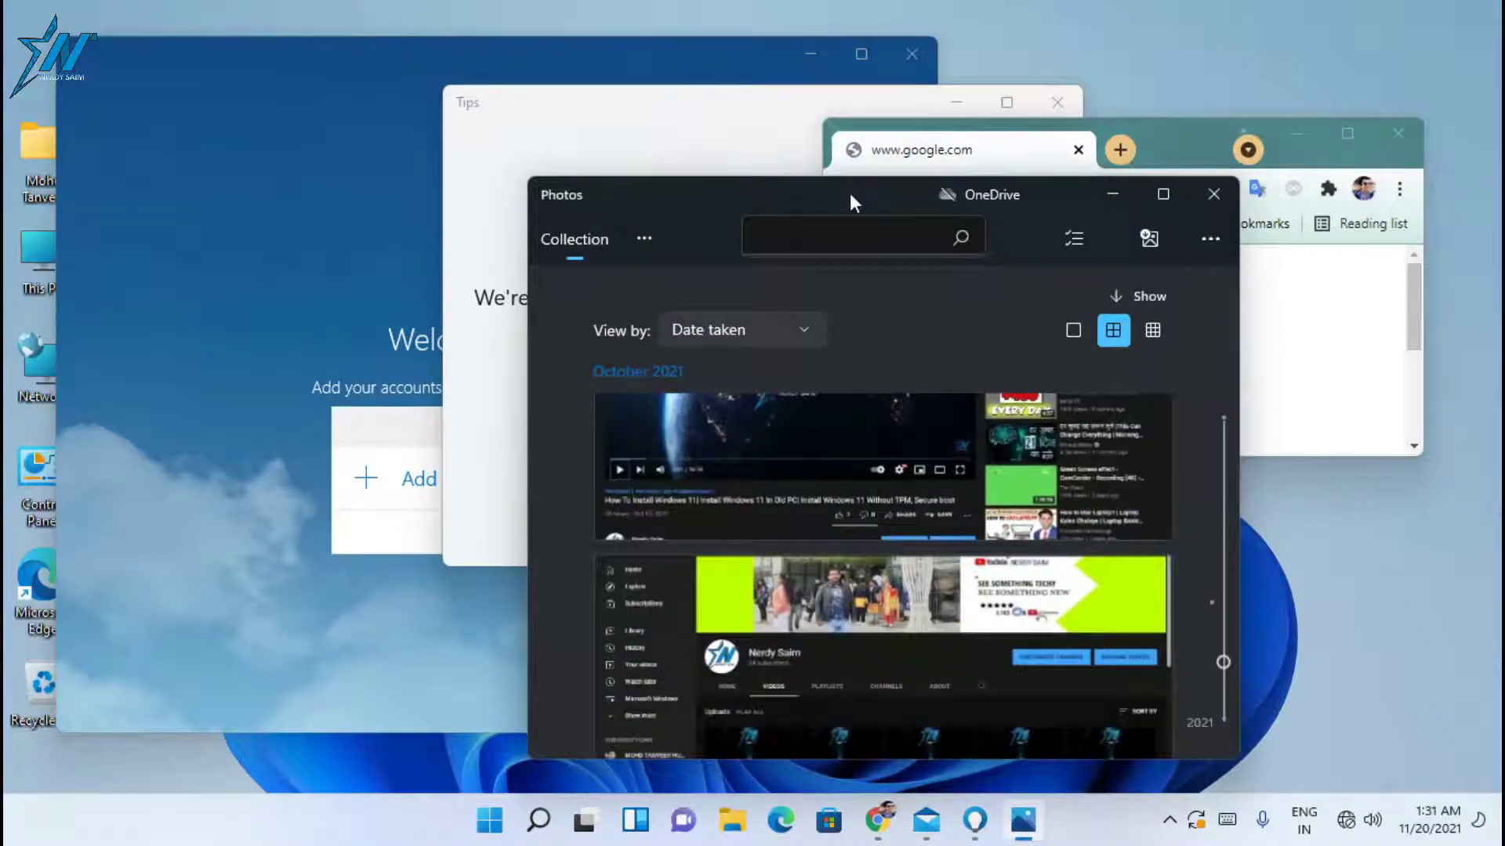
mouse_move(851, 198)
left_mouse_down()
mouse_move(762, 210)
mouse_move(835, 197)
mouse_move(782, 218)
left_mouse_up()
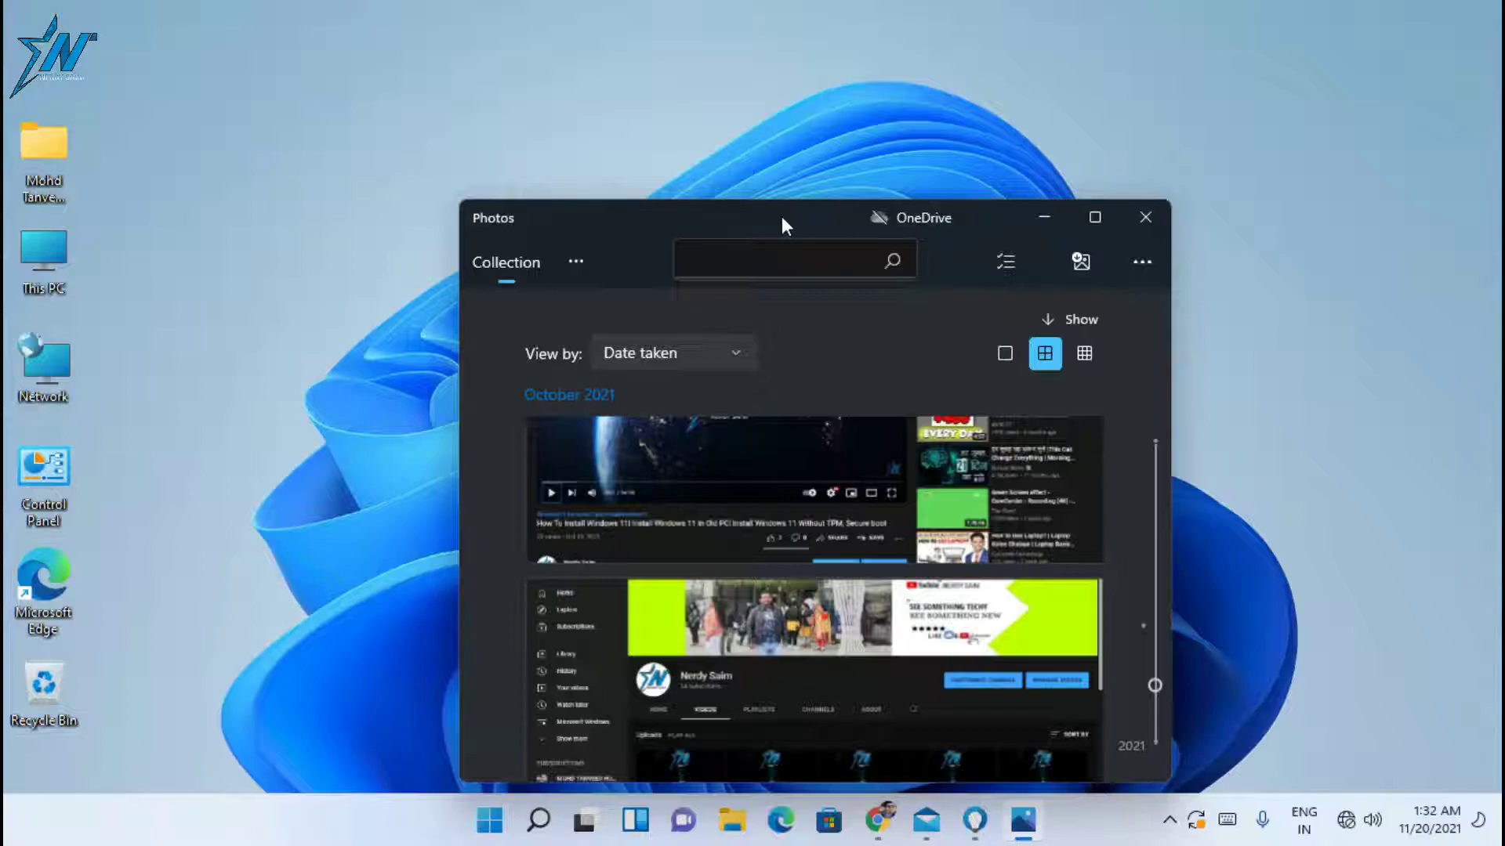
mouse_move(782, 216)
left_mouse_down()
mouse_move(668, 212)
mouse_move(782, 174)
left_mouse_up()
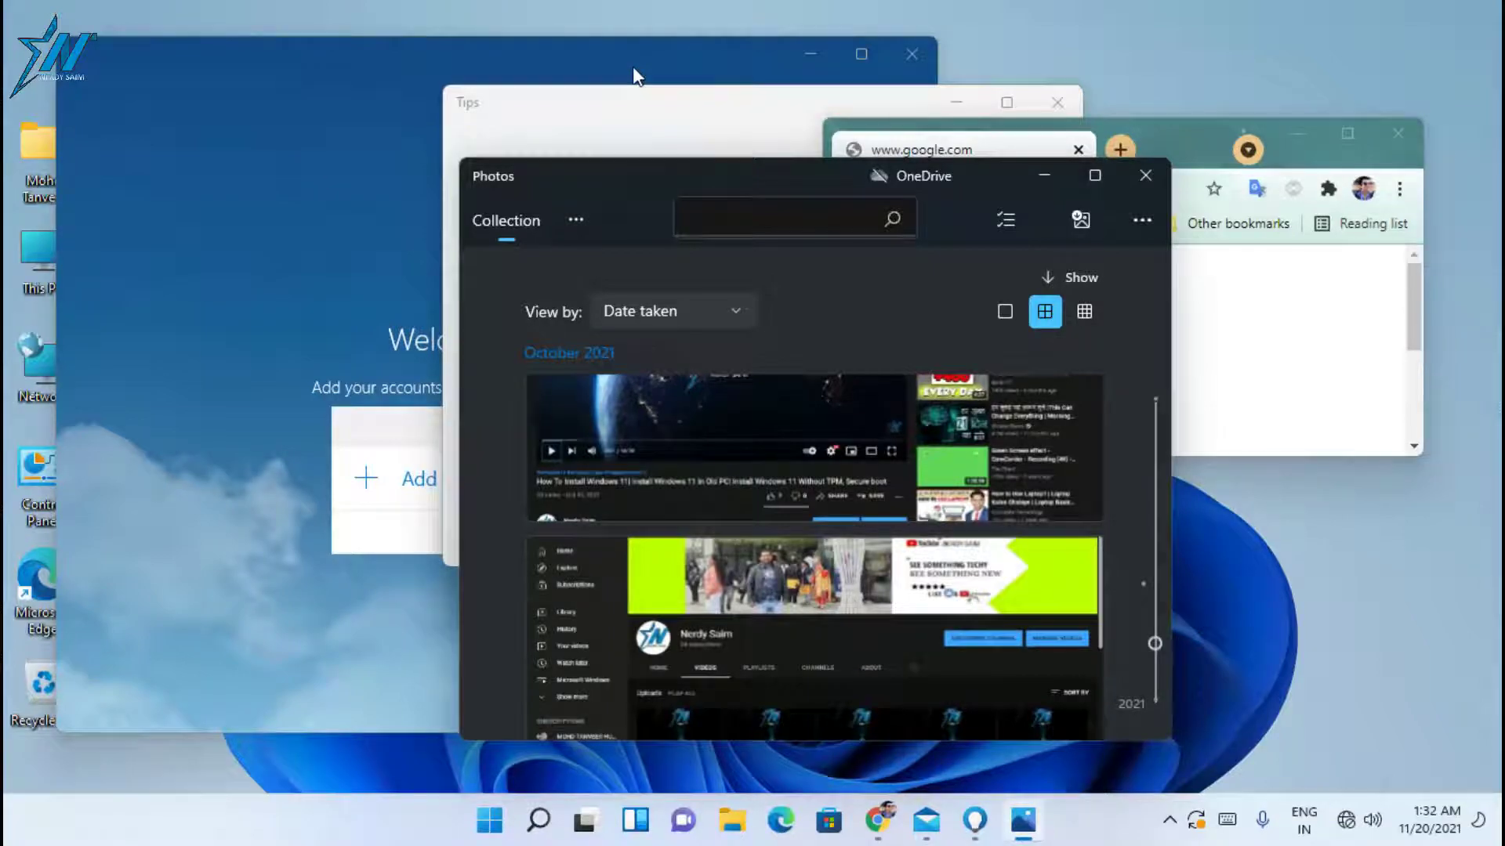
Step: Turn the title bar window shake option off and back on in the Multitasking settings
key("super")
left_click(1017, 257)
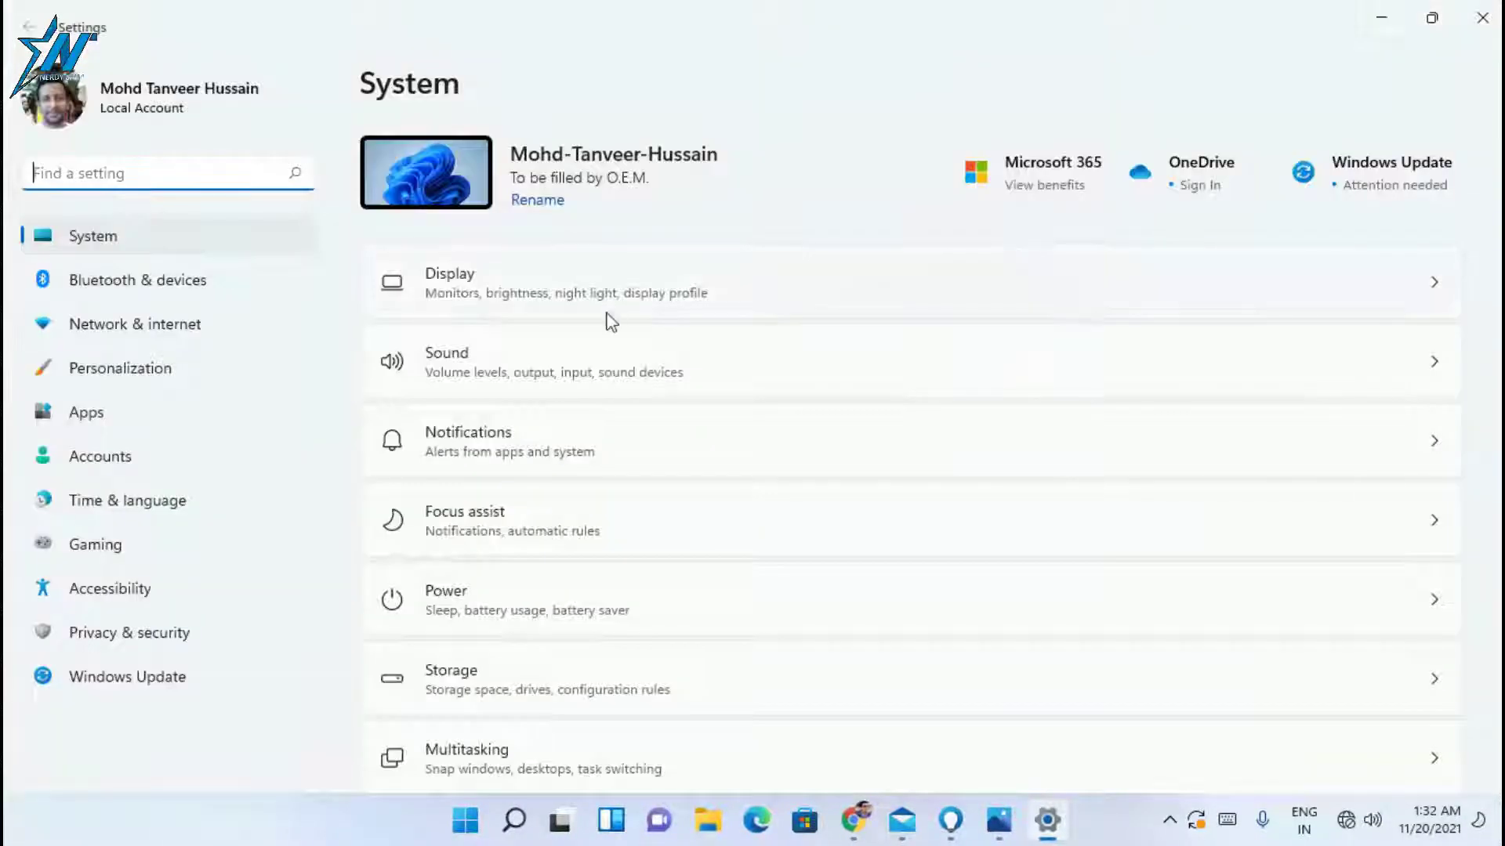
left_click(131, 247)
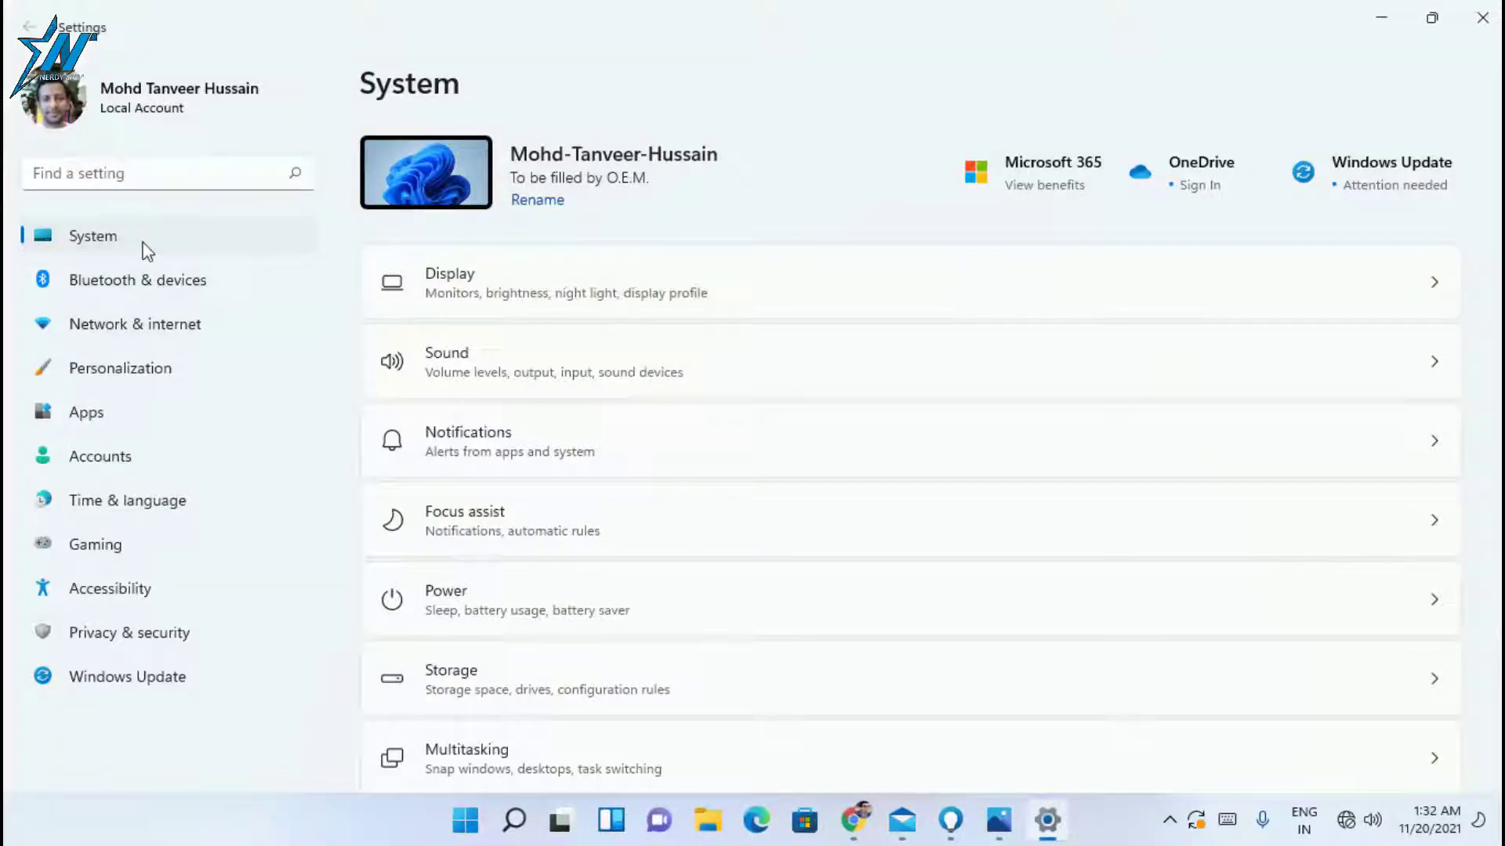
scroll(470, 611, "down", 3)
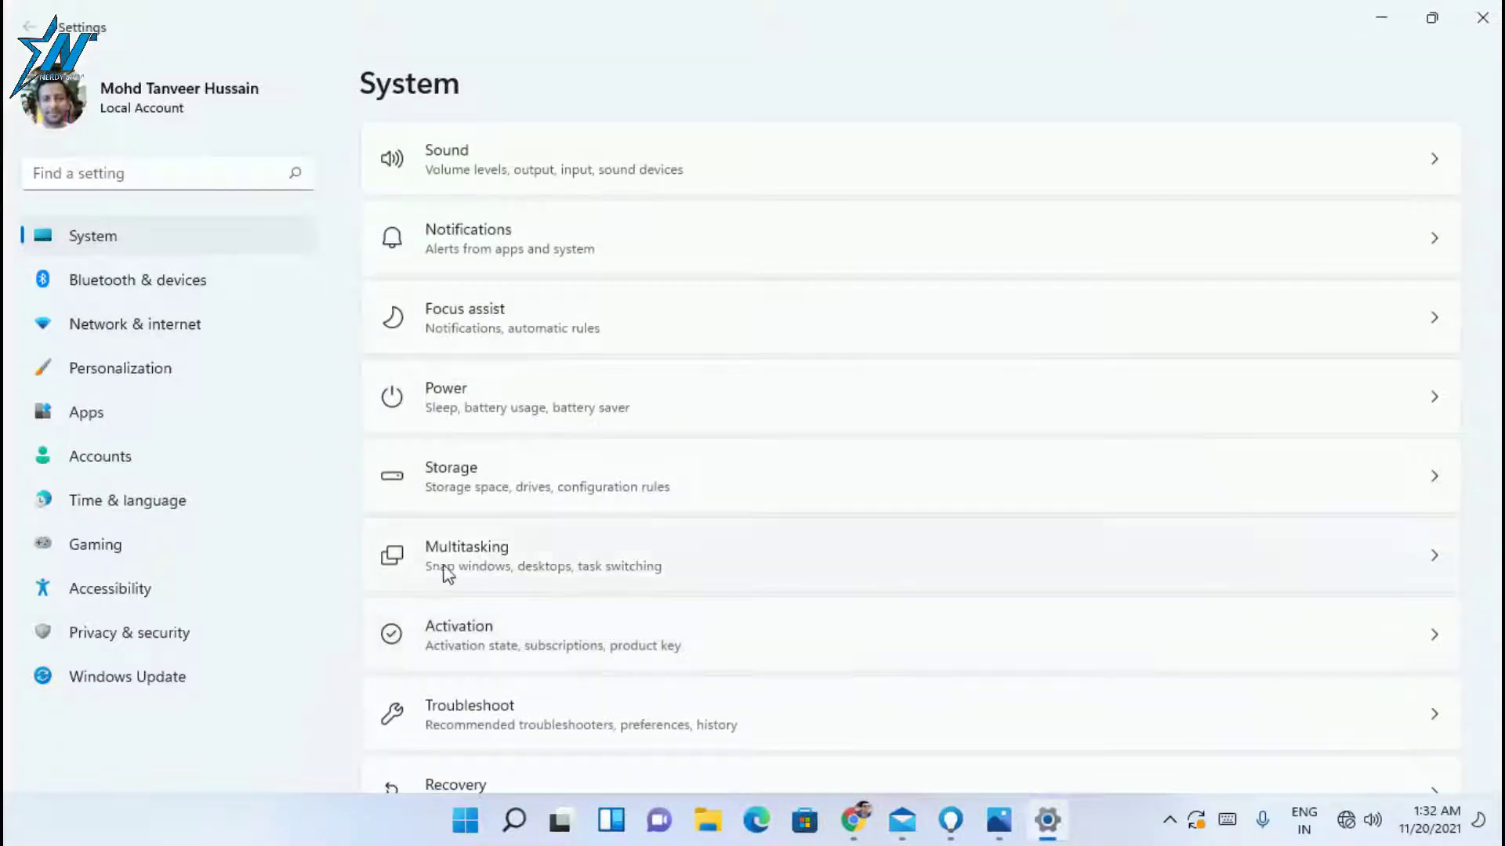
left_click(448, 561)
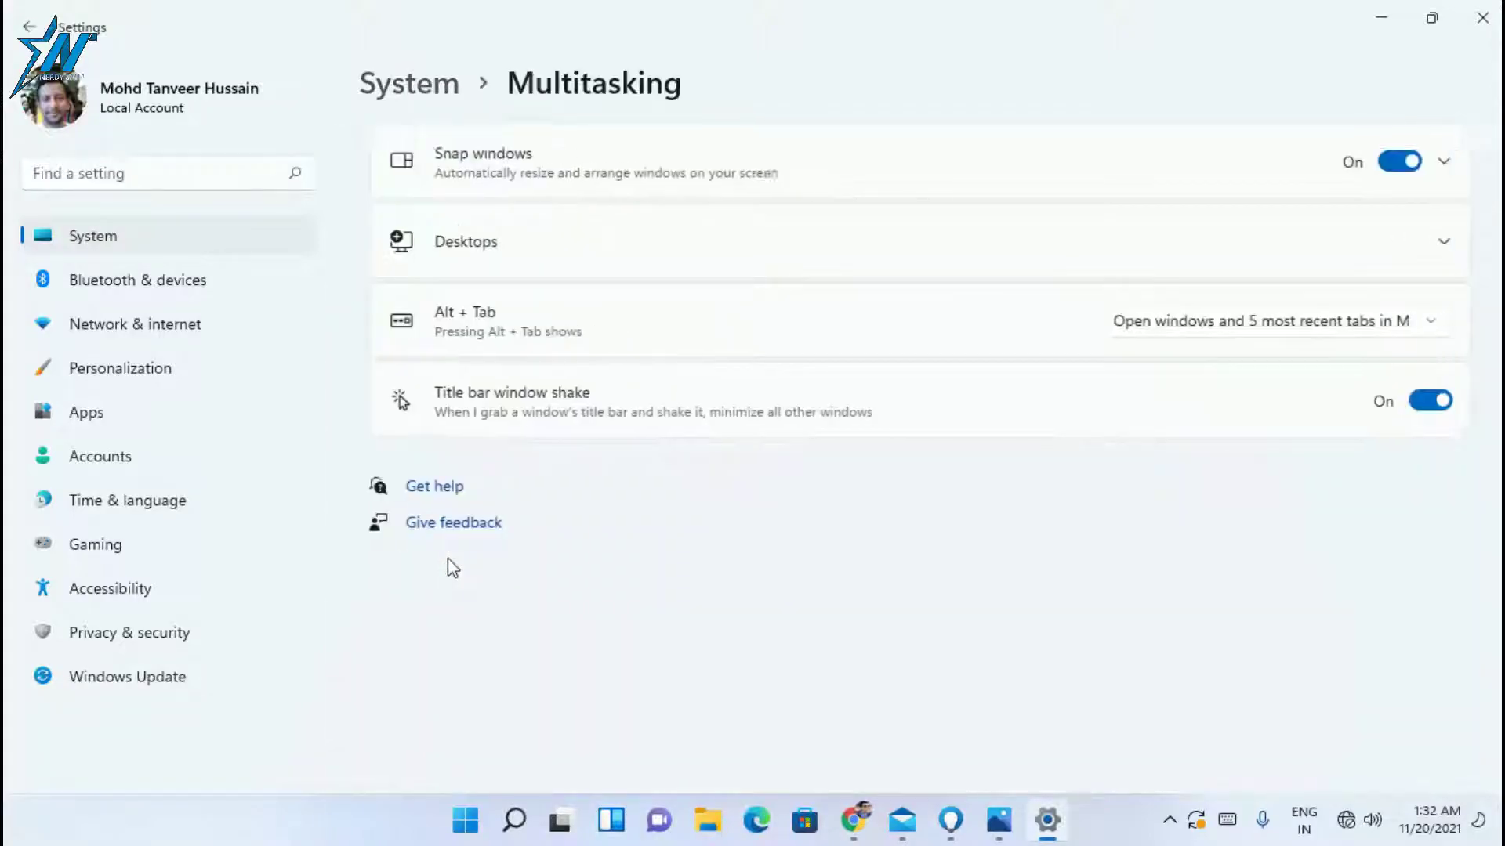
left_click(1423, 401)
left_click(1423, 401)
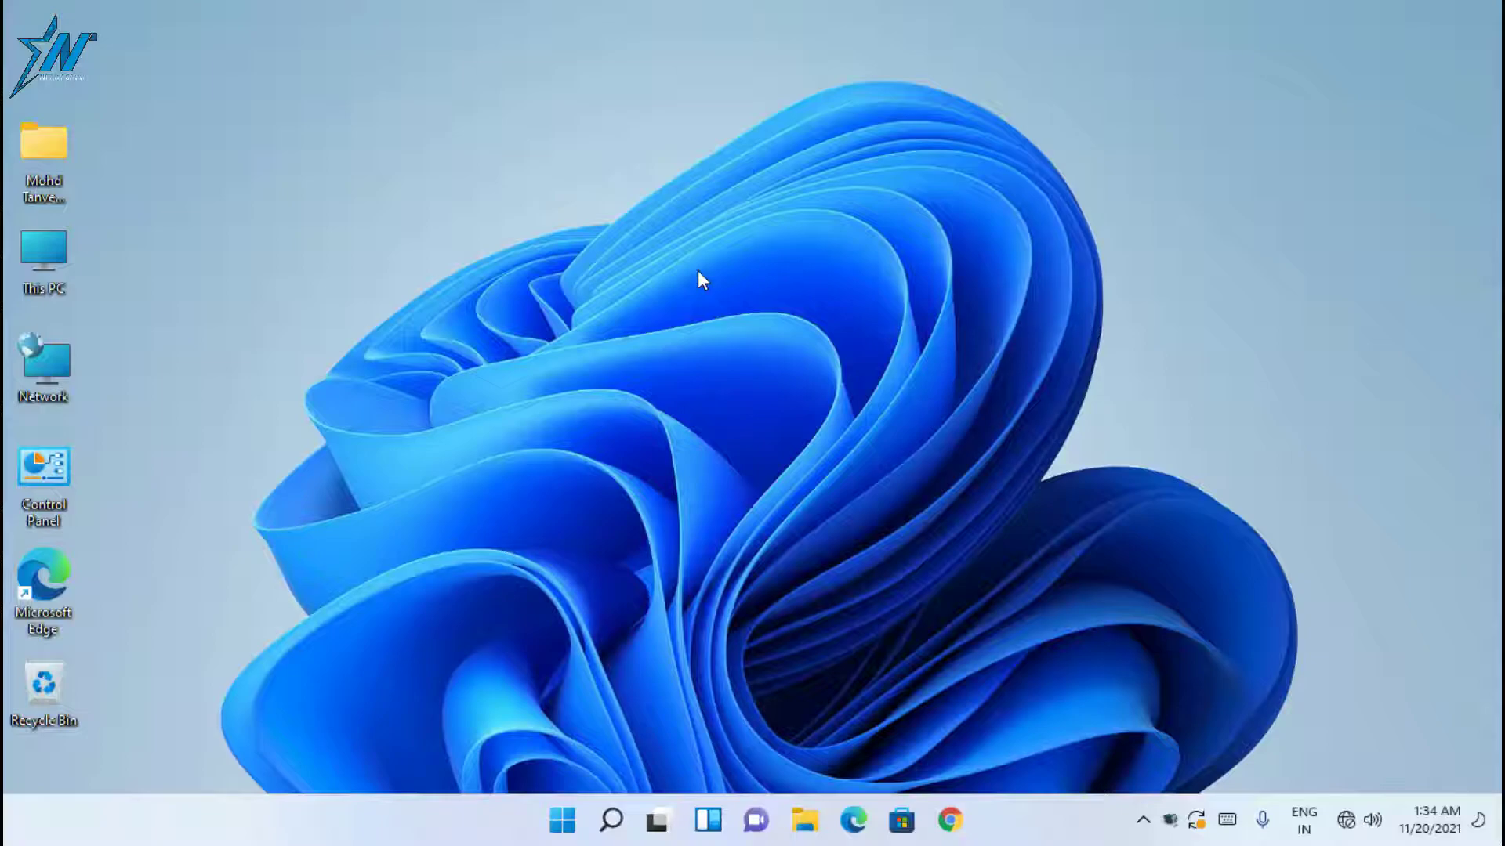
Step: Apply the Captured Motion theme in the Personalization settings, check it on the desktop, and return to the Themes page
left_click(572, 829)
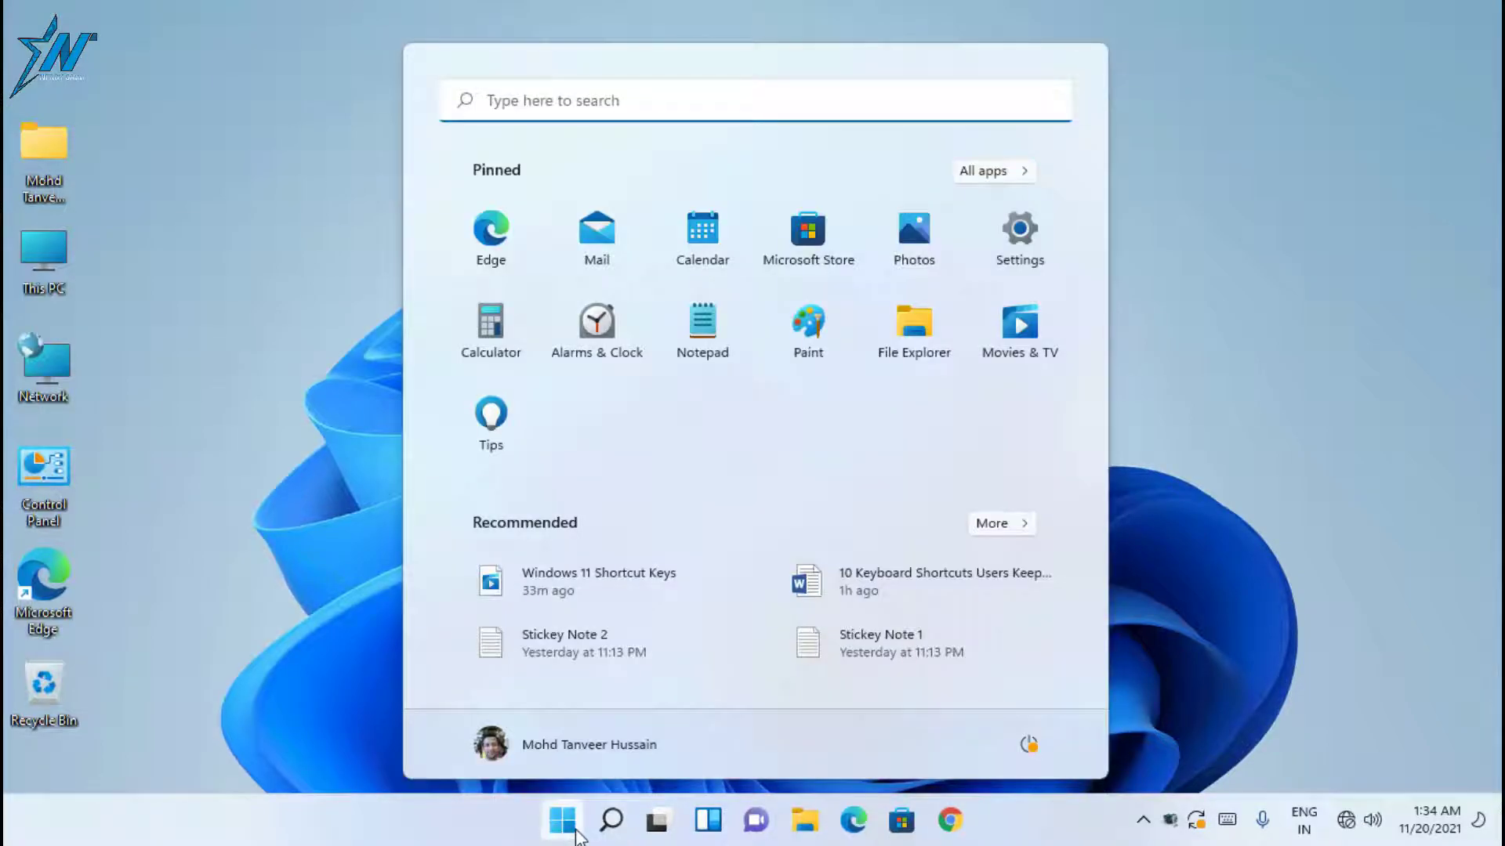
left_click(1030, 247)
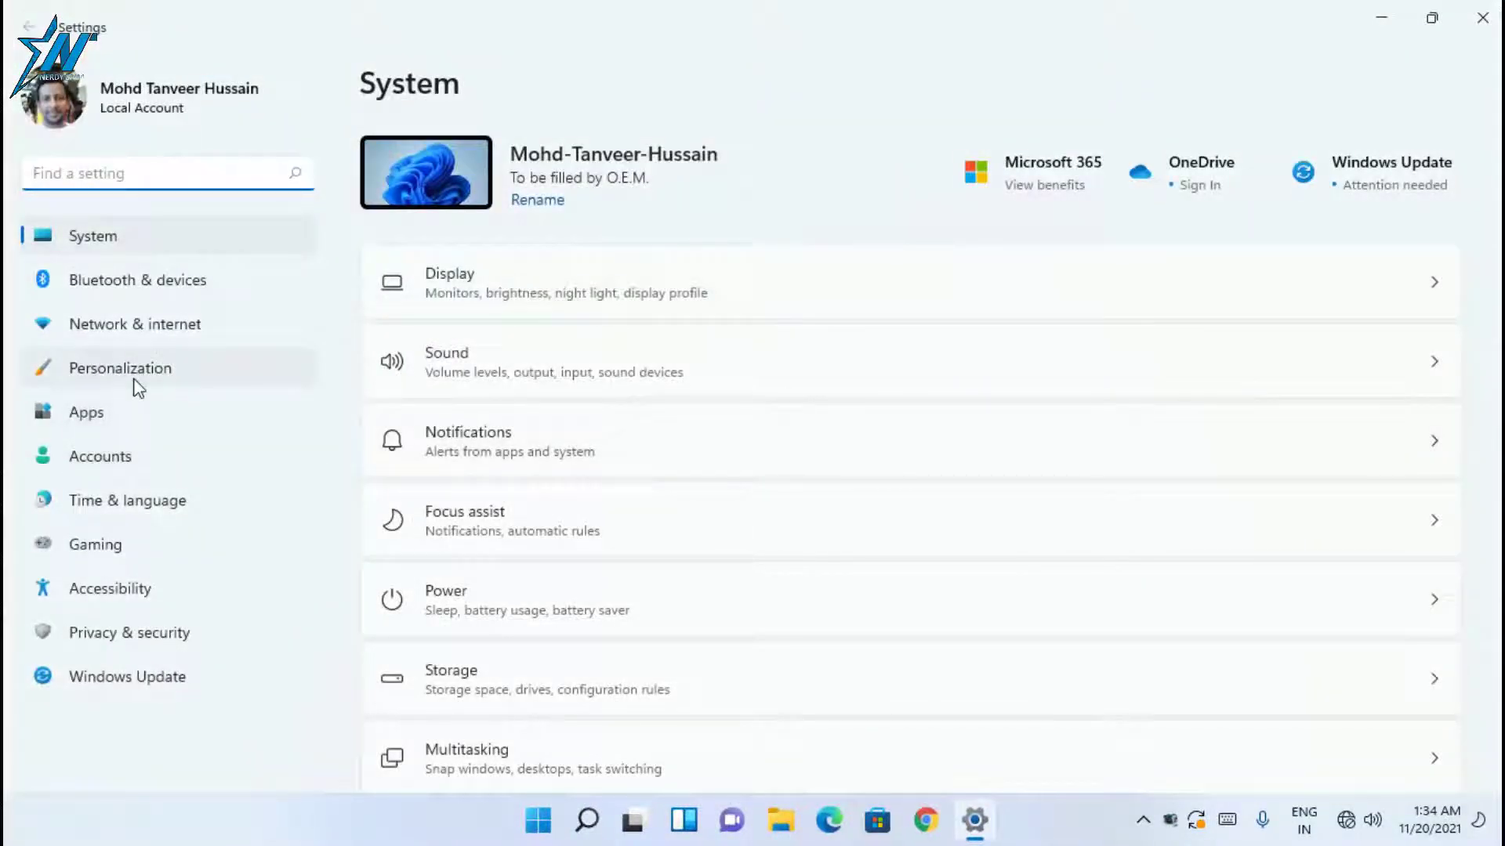
left_click(193, 365)
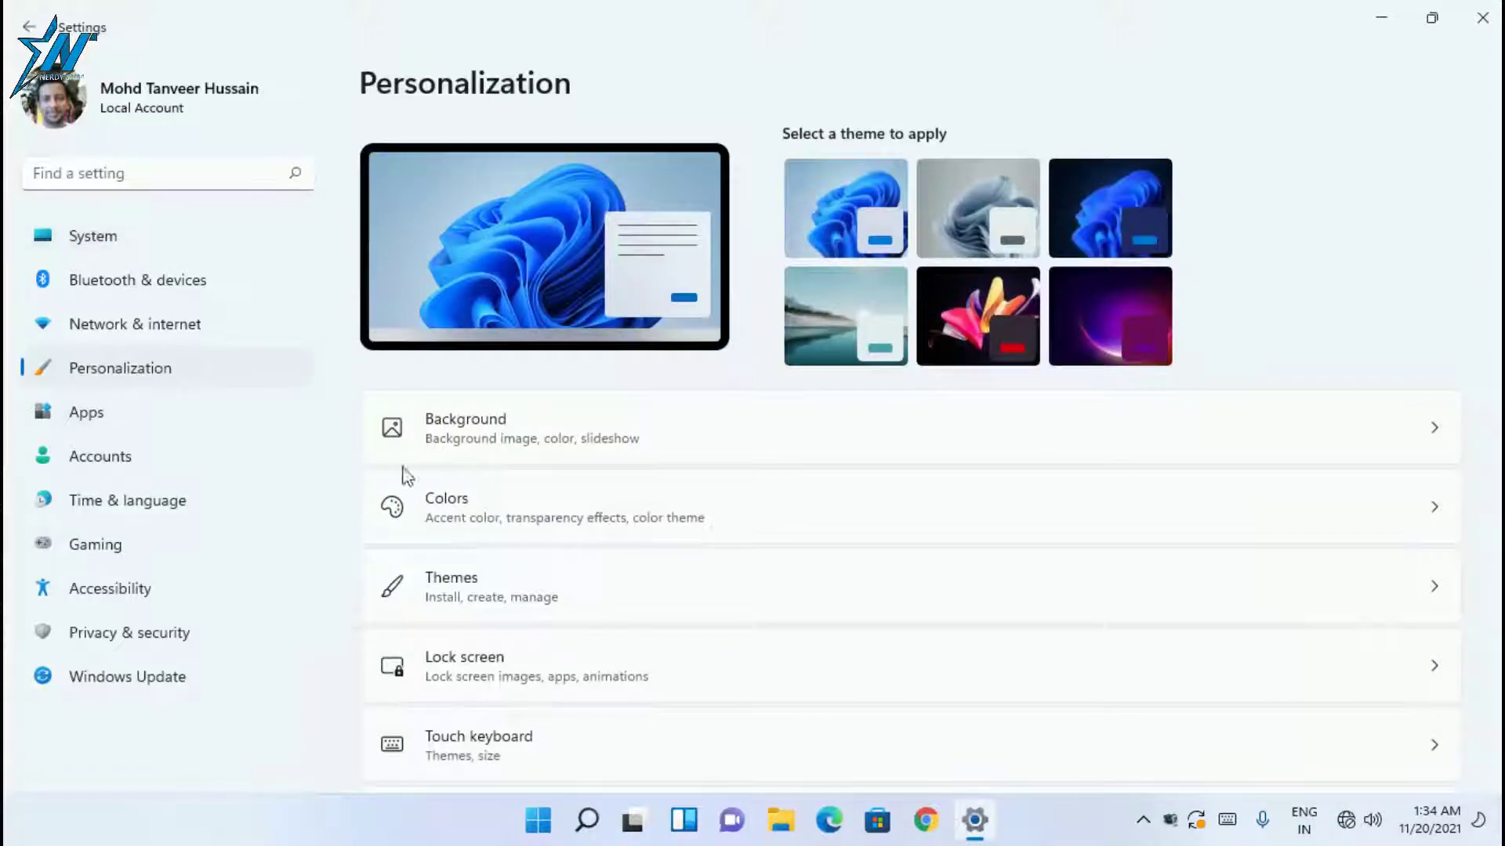
scroll(405, 474, "down", 1)
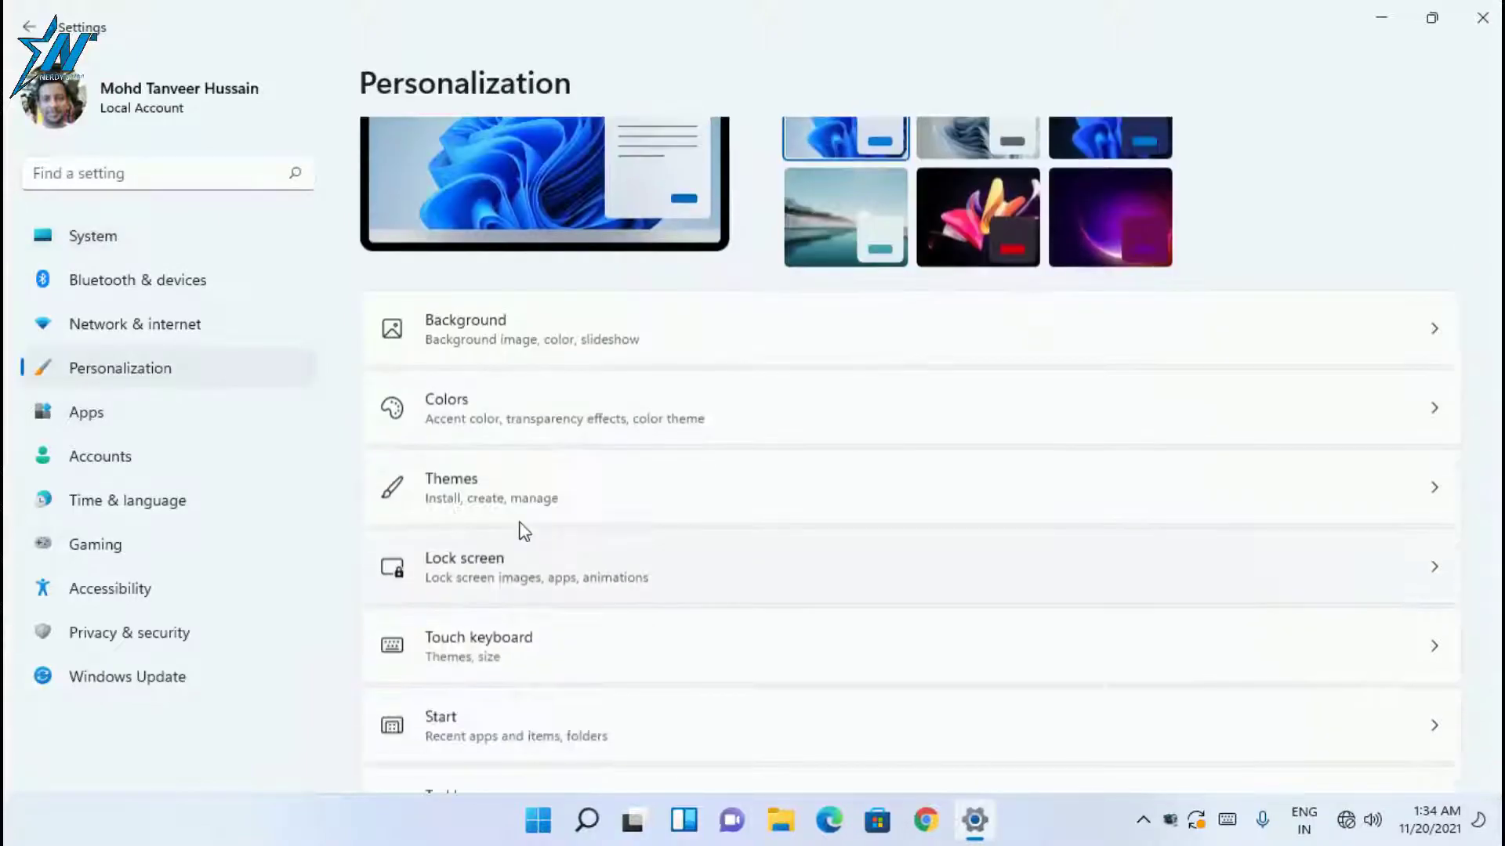
left_click(526, 479)
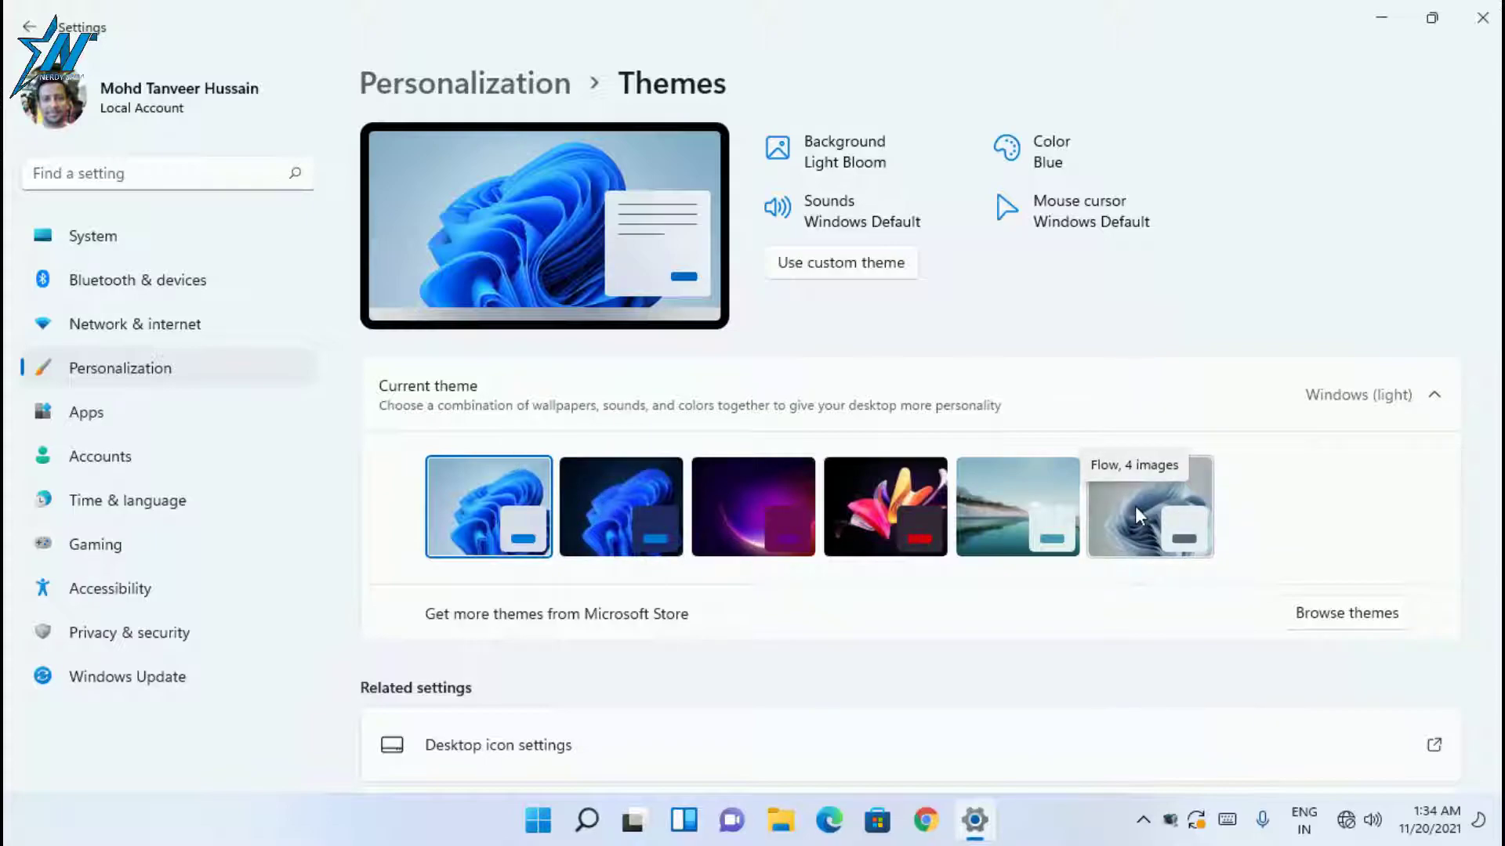
left_click(889, 521)
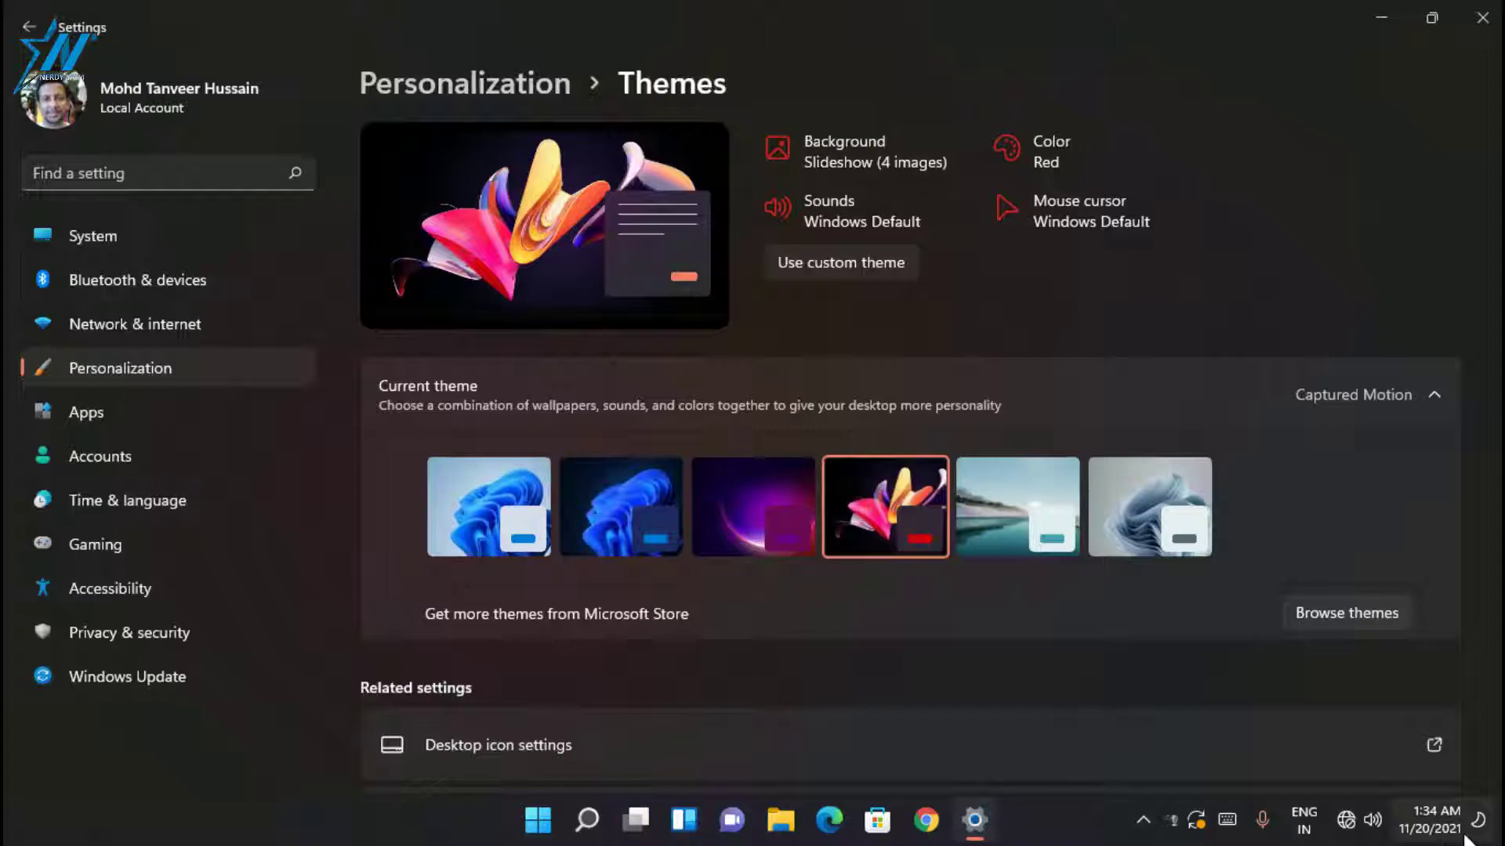
left_click(1466, 840)
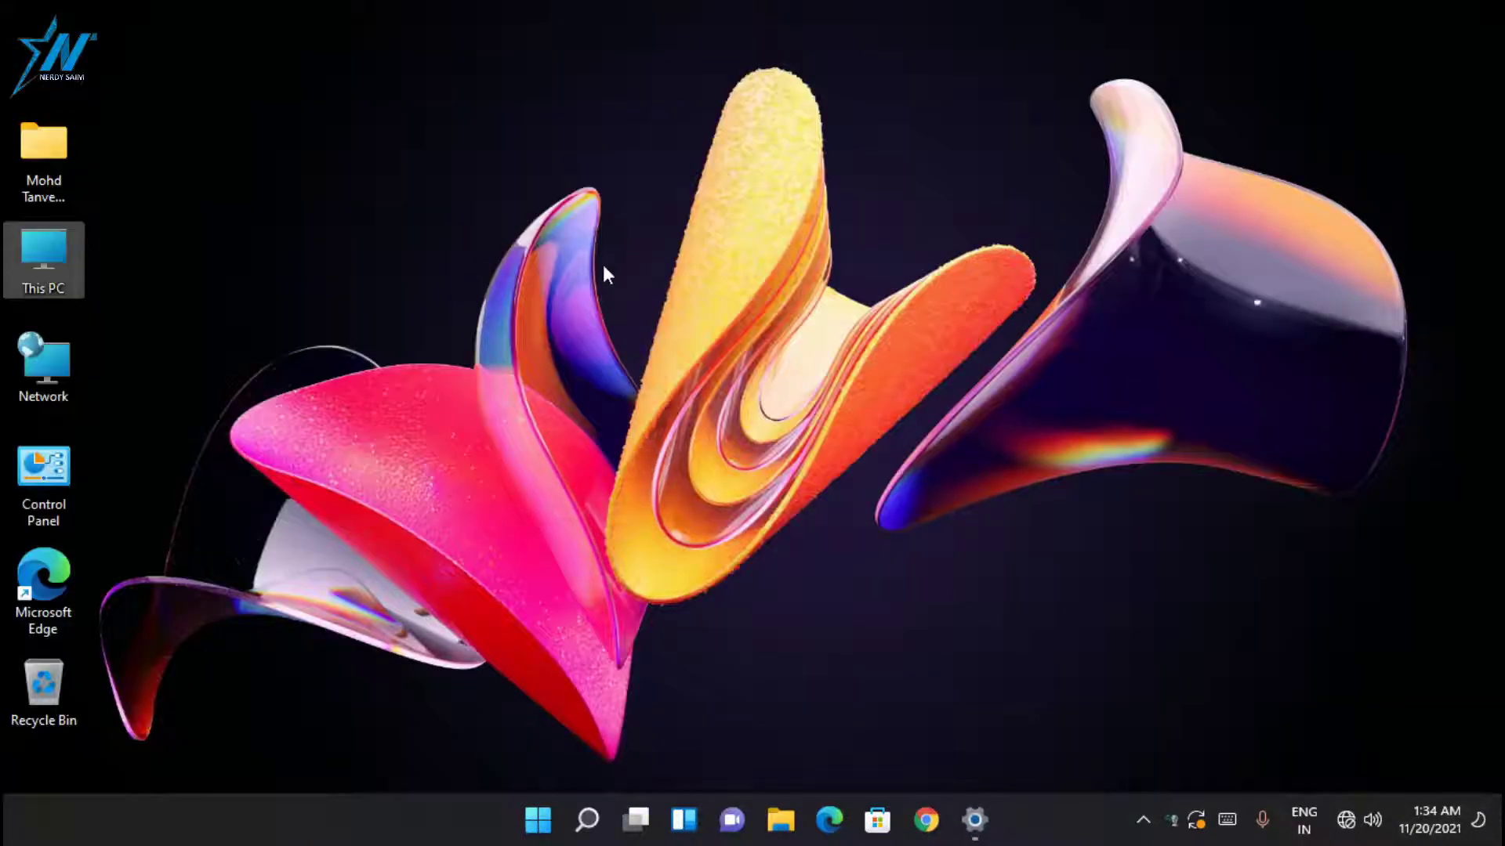
left_click(974, 819)
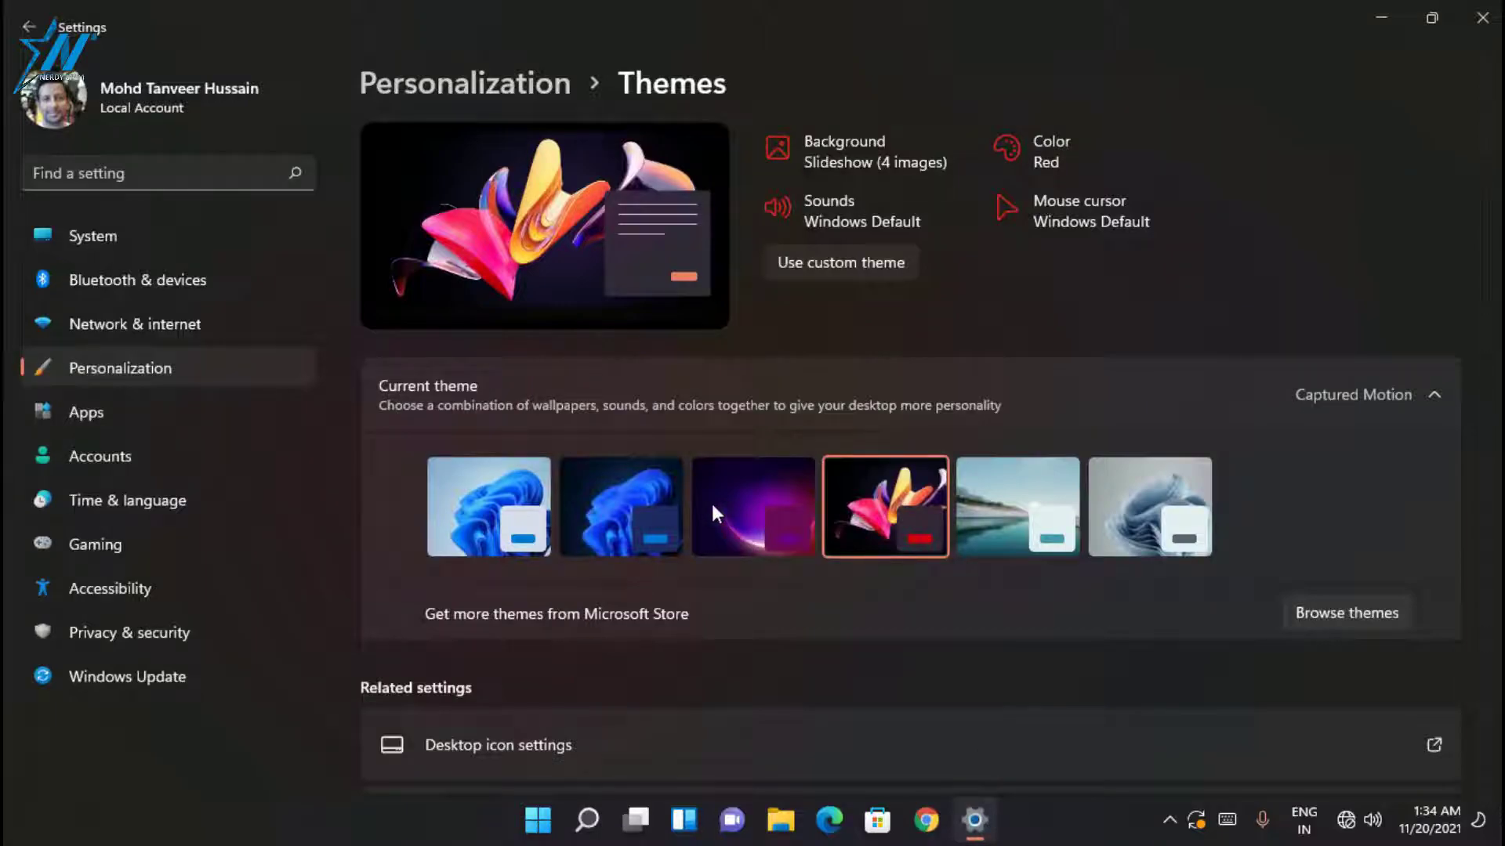
Step: Apply the Glow theme, view it on the desktop, and return to the Themes page
left_click(712, 506)
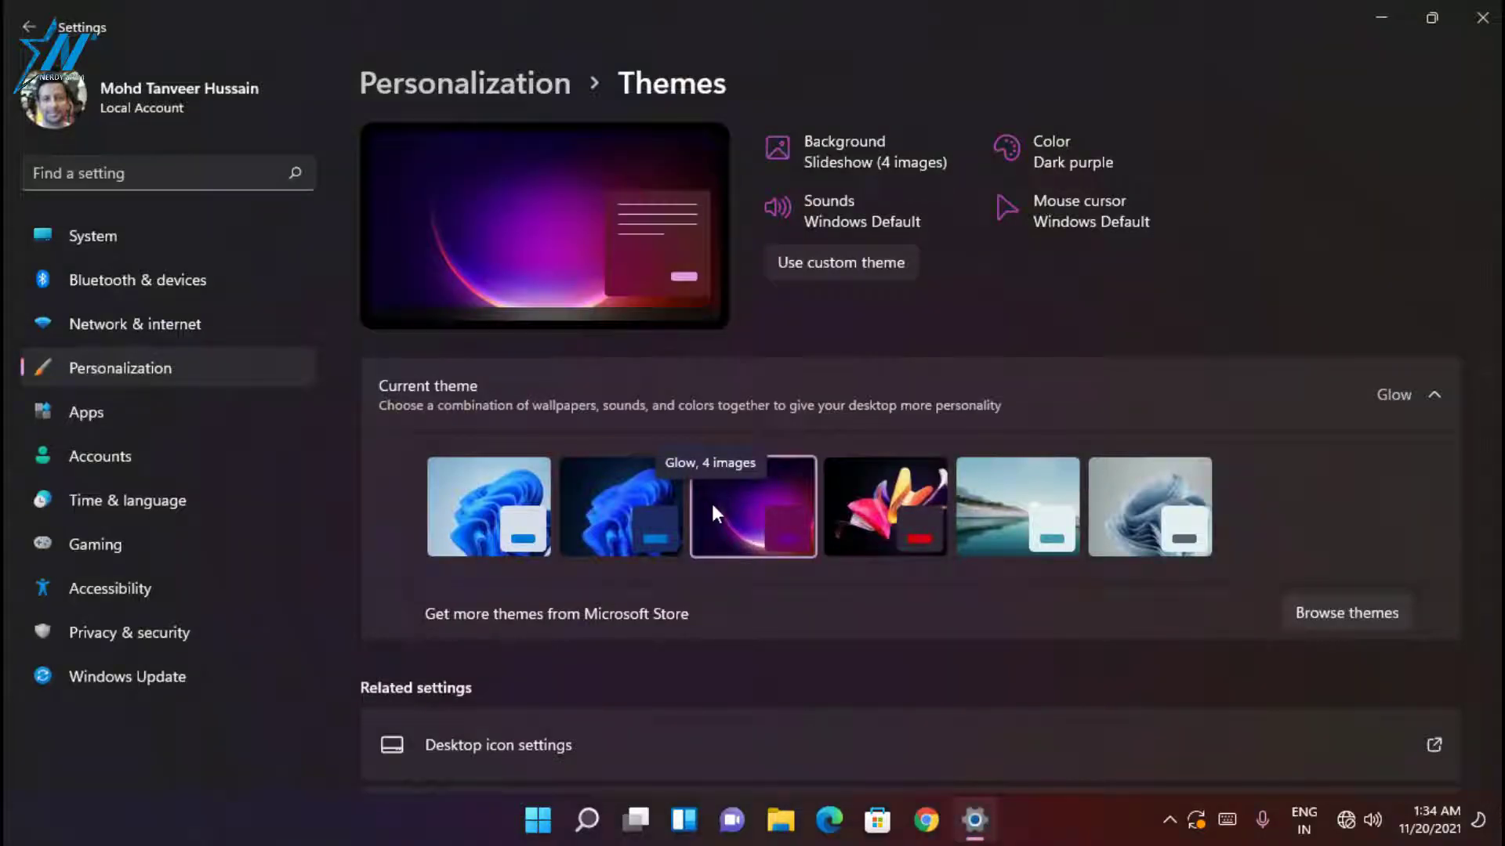
key("super+d")
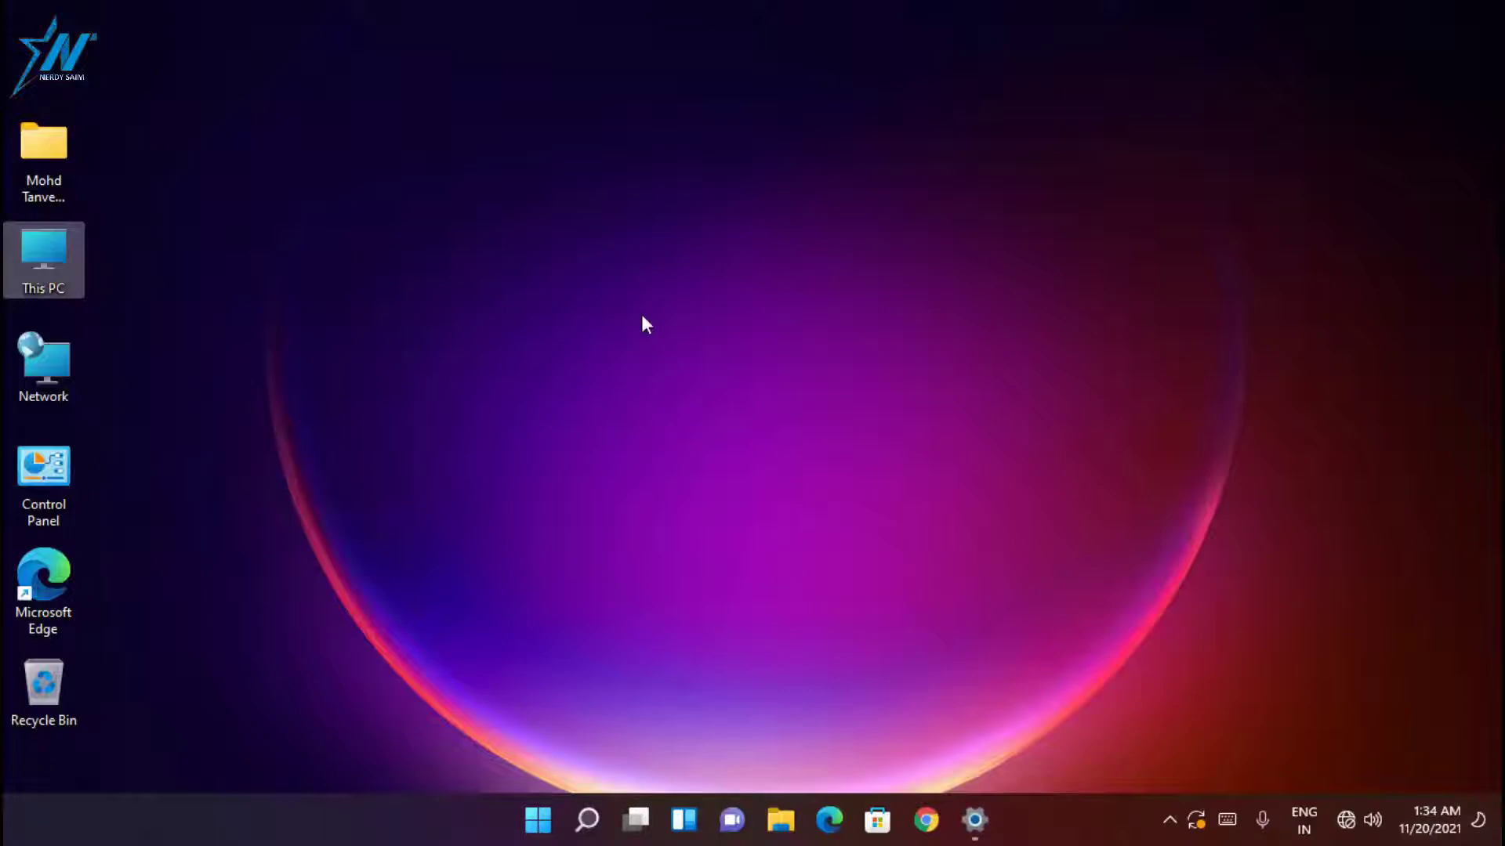
left_click(974, 820)
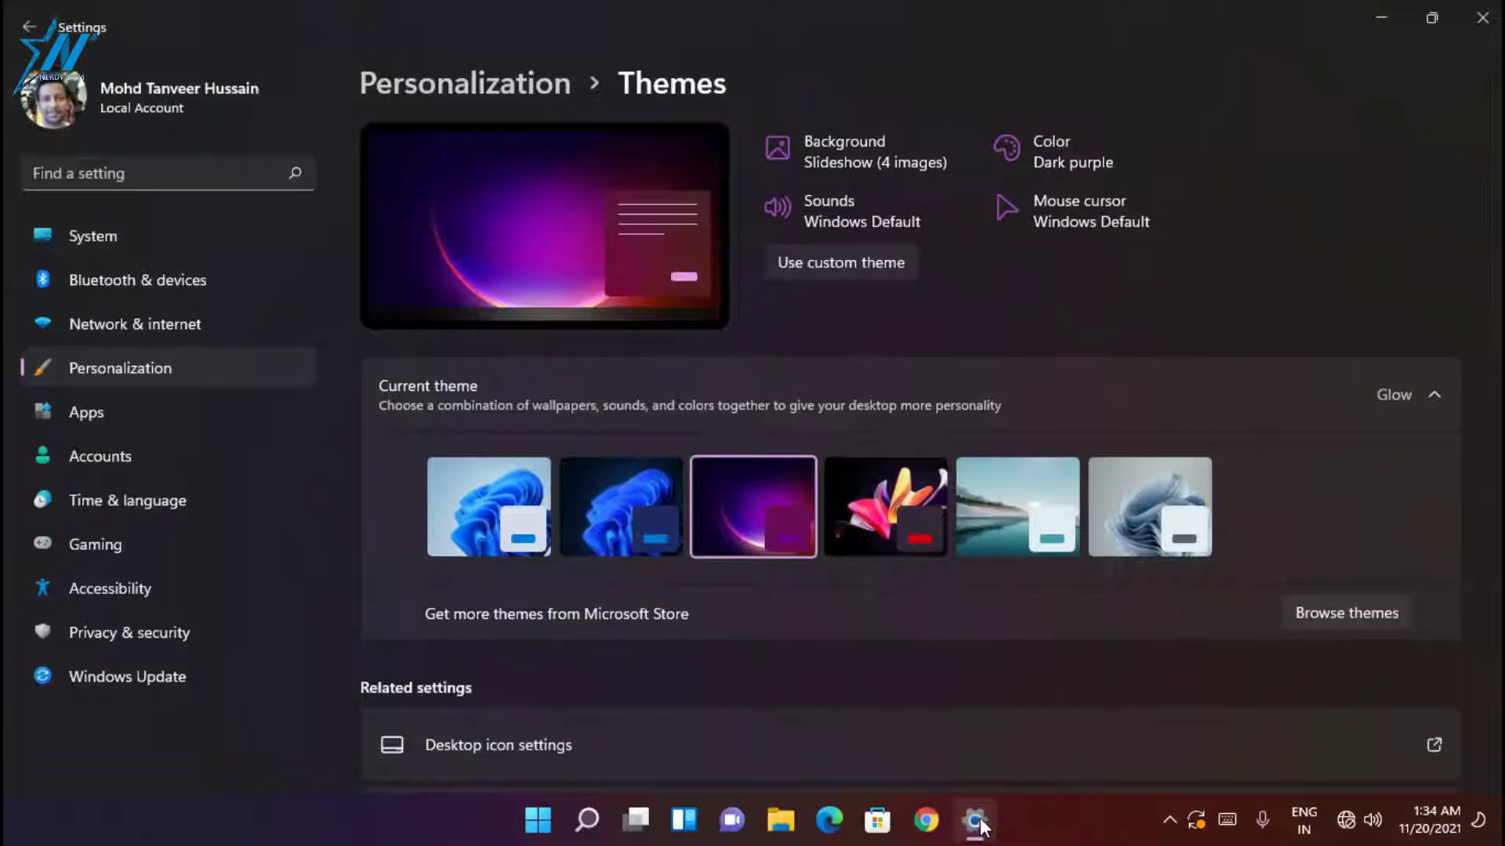
Step: Apply the Windows (dark) theme and look over the rest of the Themes page
left_click(607, 489)
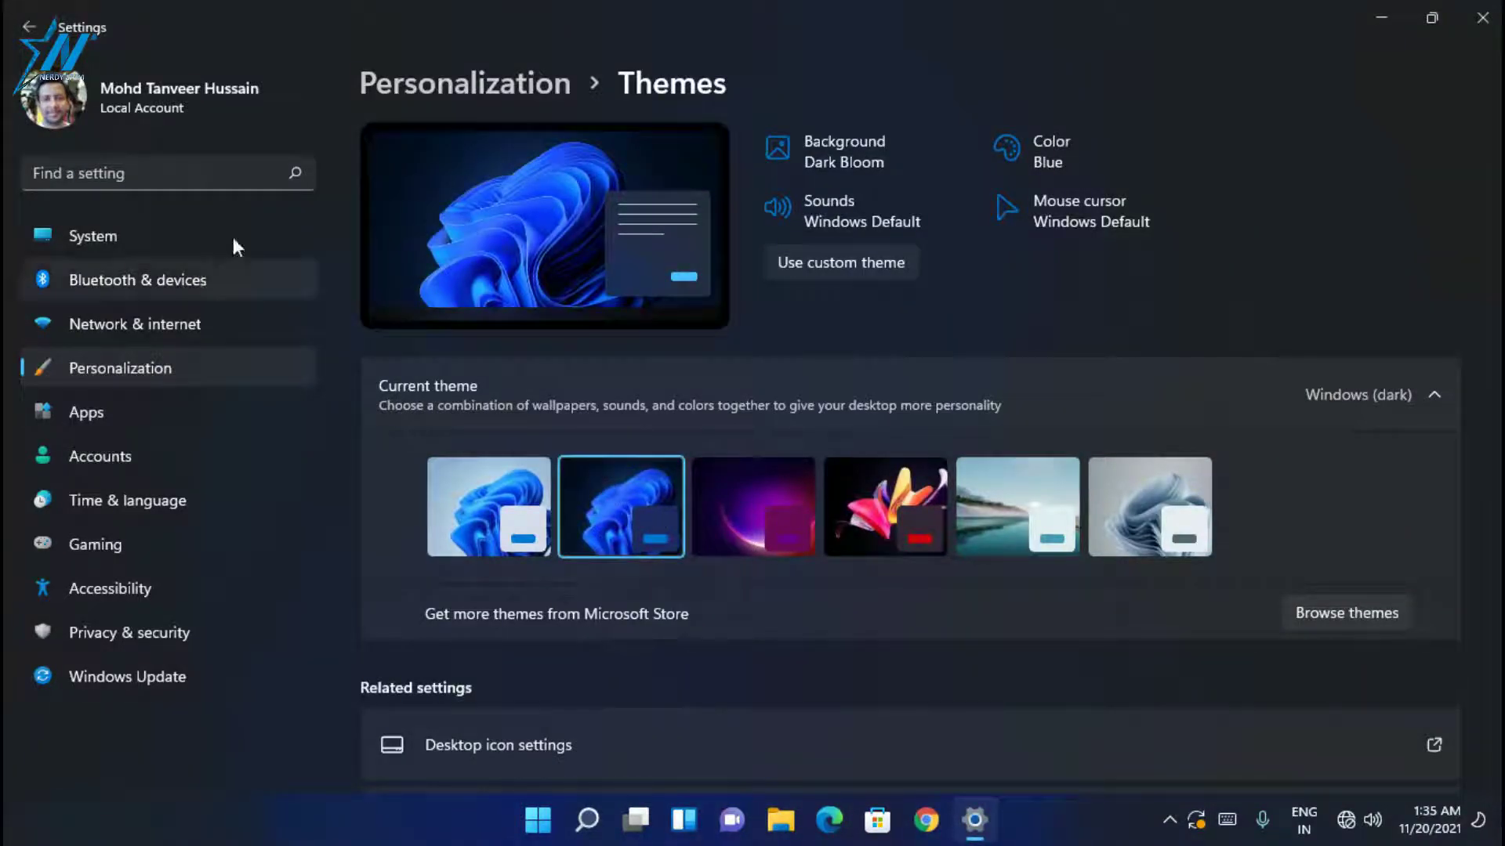
scroll(665, 538, "down", 3)
scroll(666, 533, "up", 3)
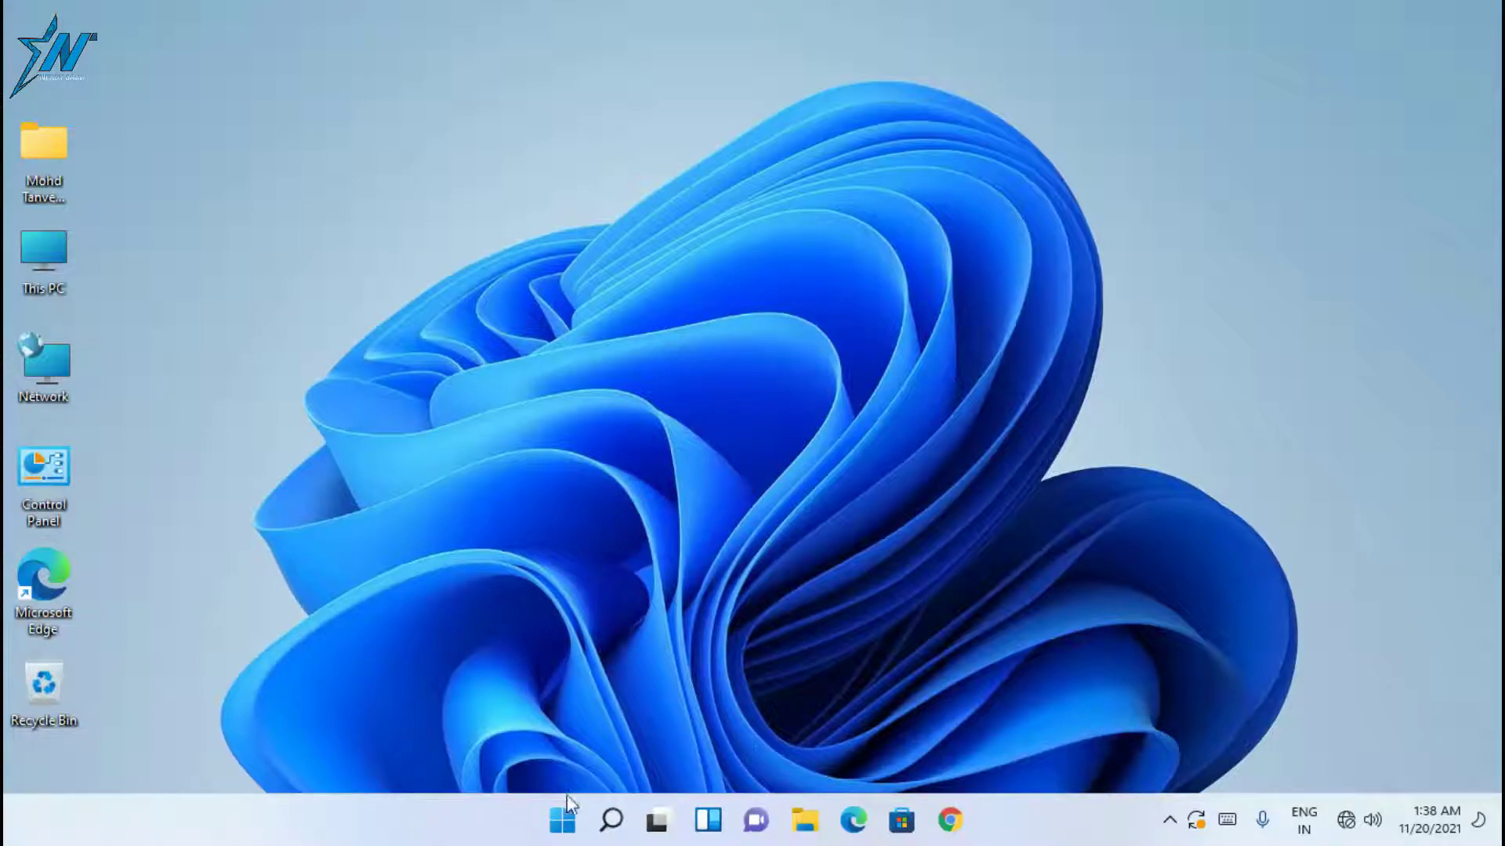
Step: Open Settings and go to the Advanced display page within the System display settings
left_click(568, 818)
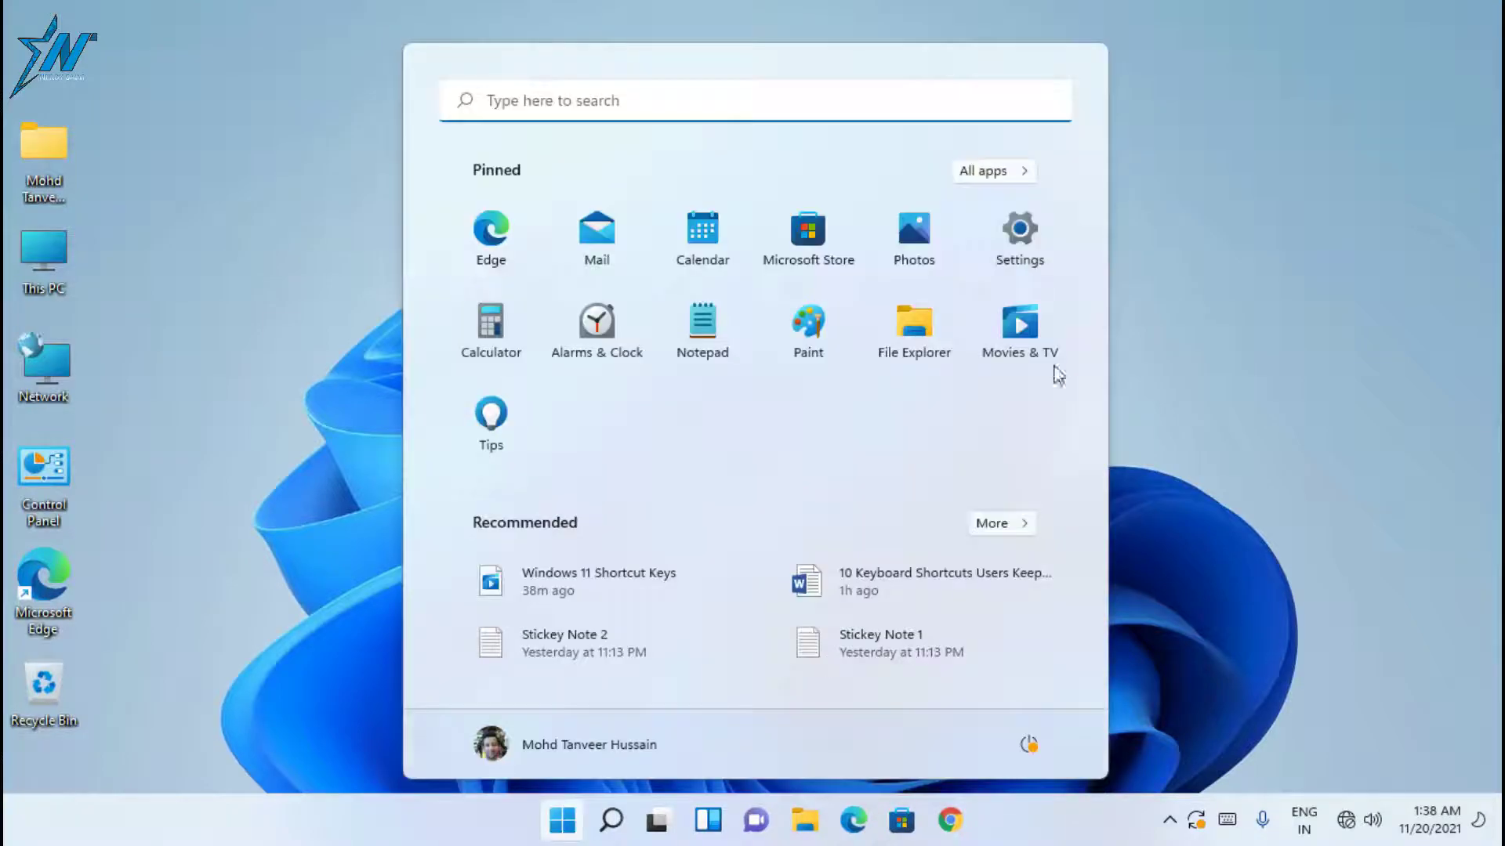
left_click(1019, 235)
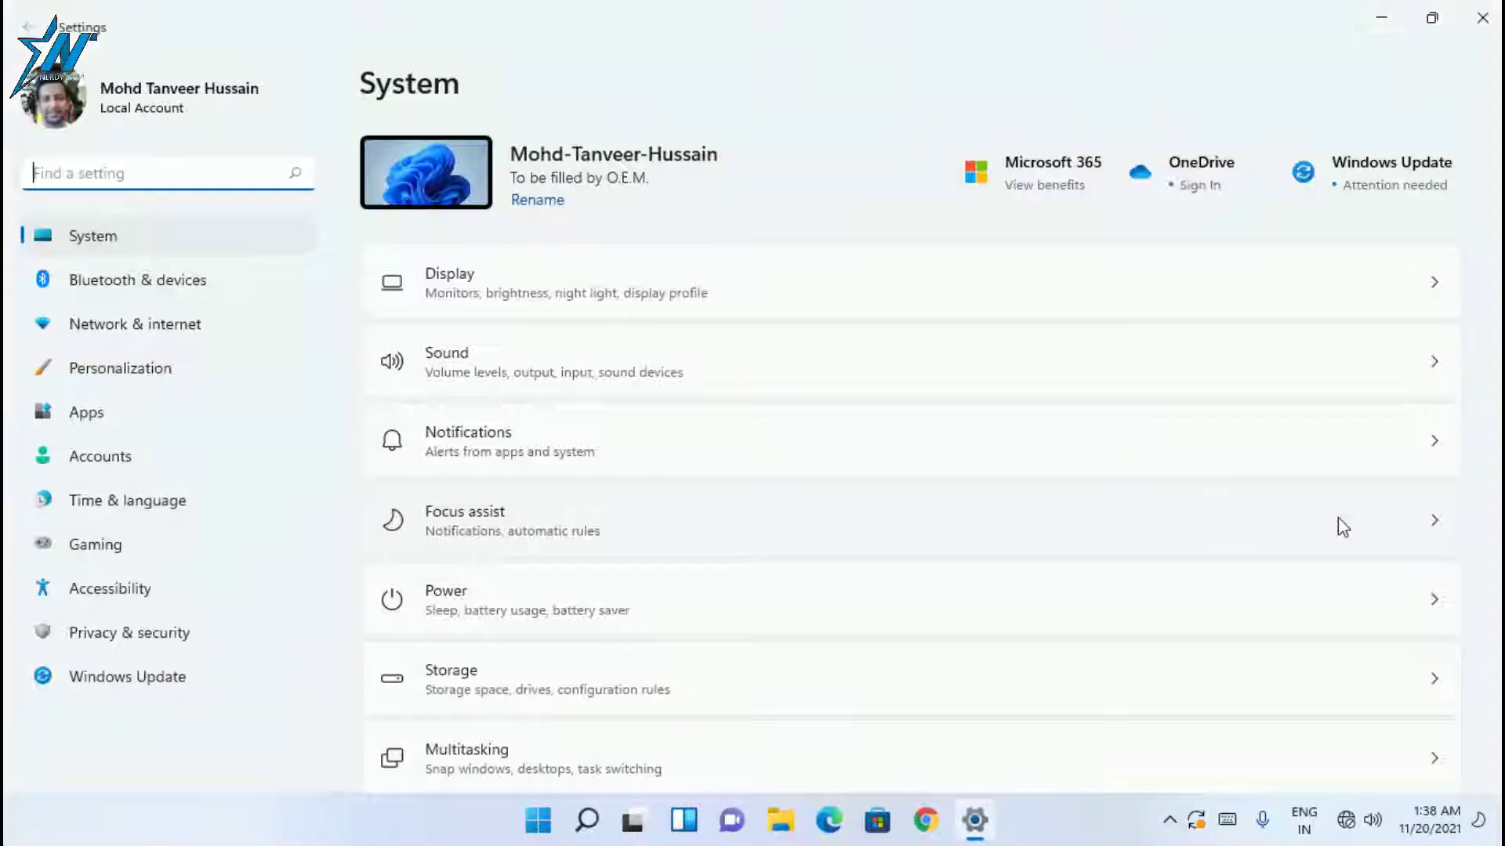
left_click(262, 234)
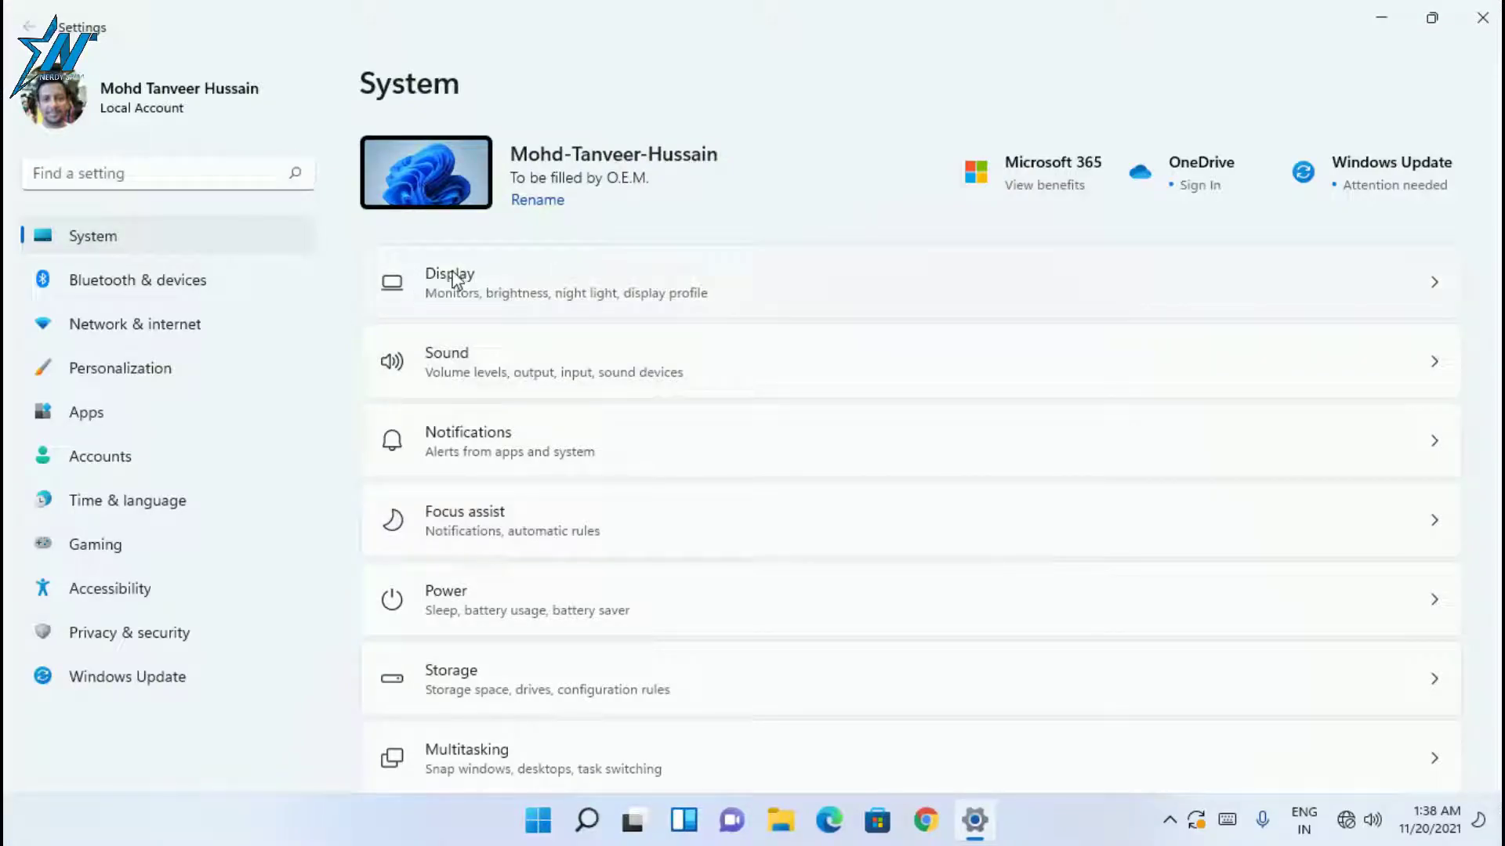
left_click(451, 282)
scroll(604, 400, "down", 3)
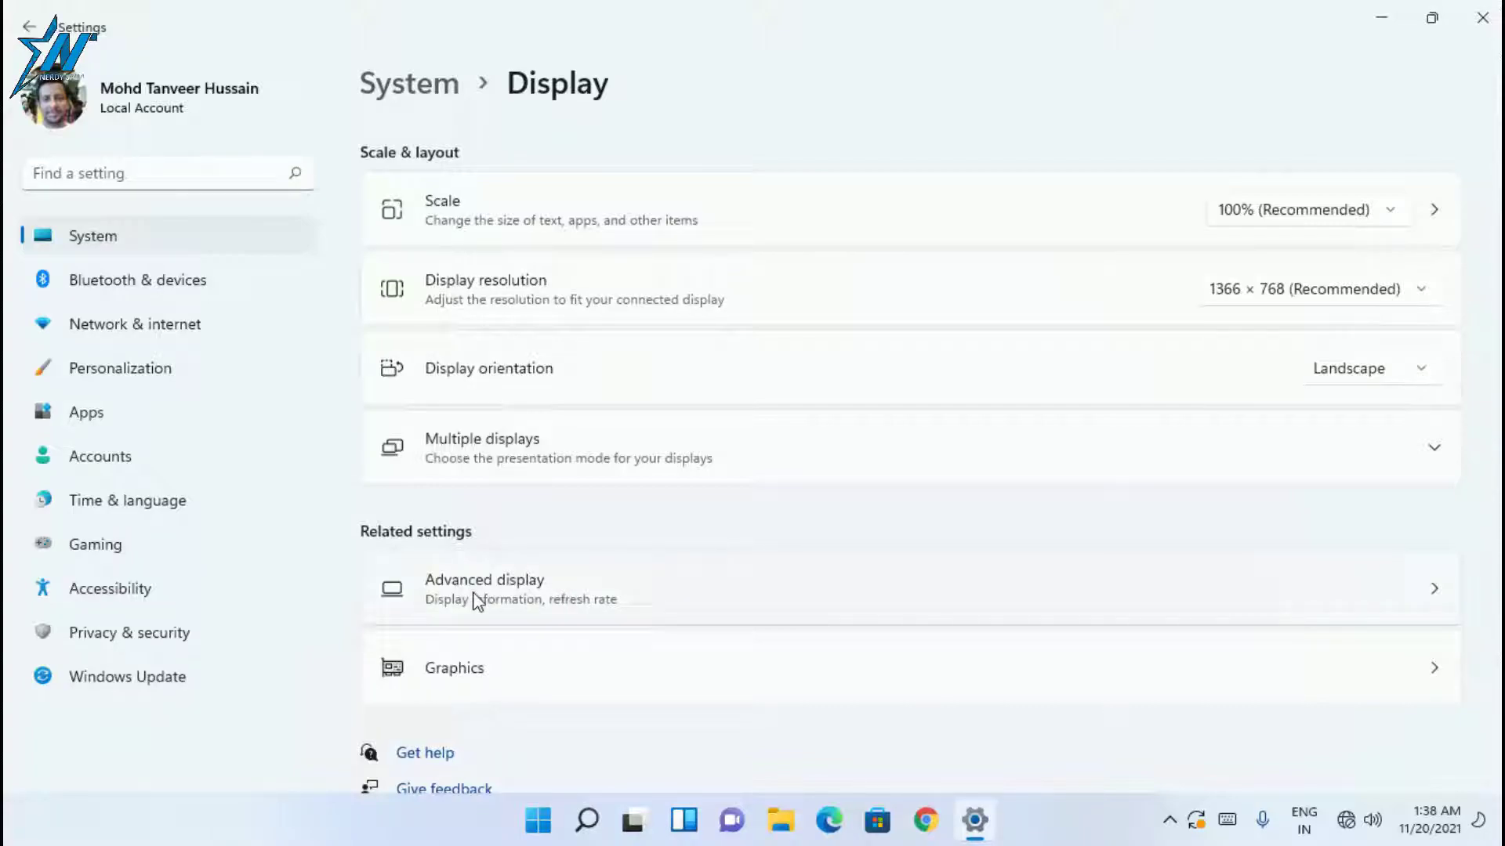
left_click(475, 601)
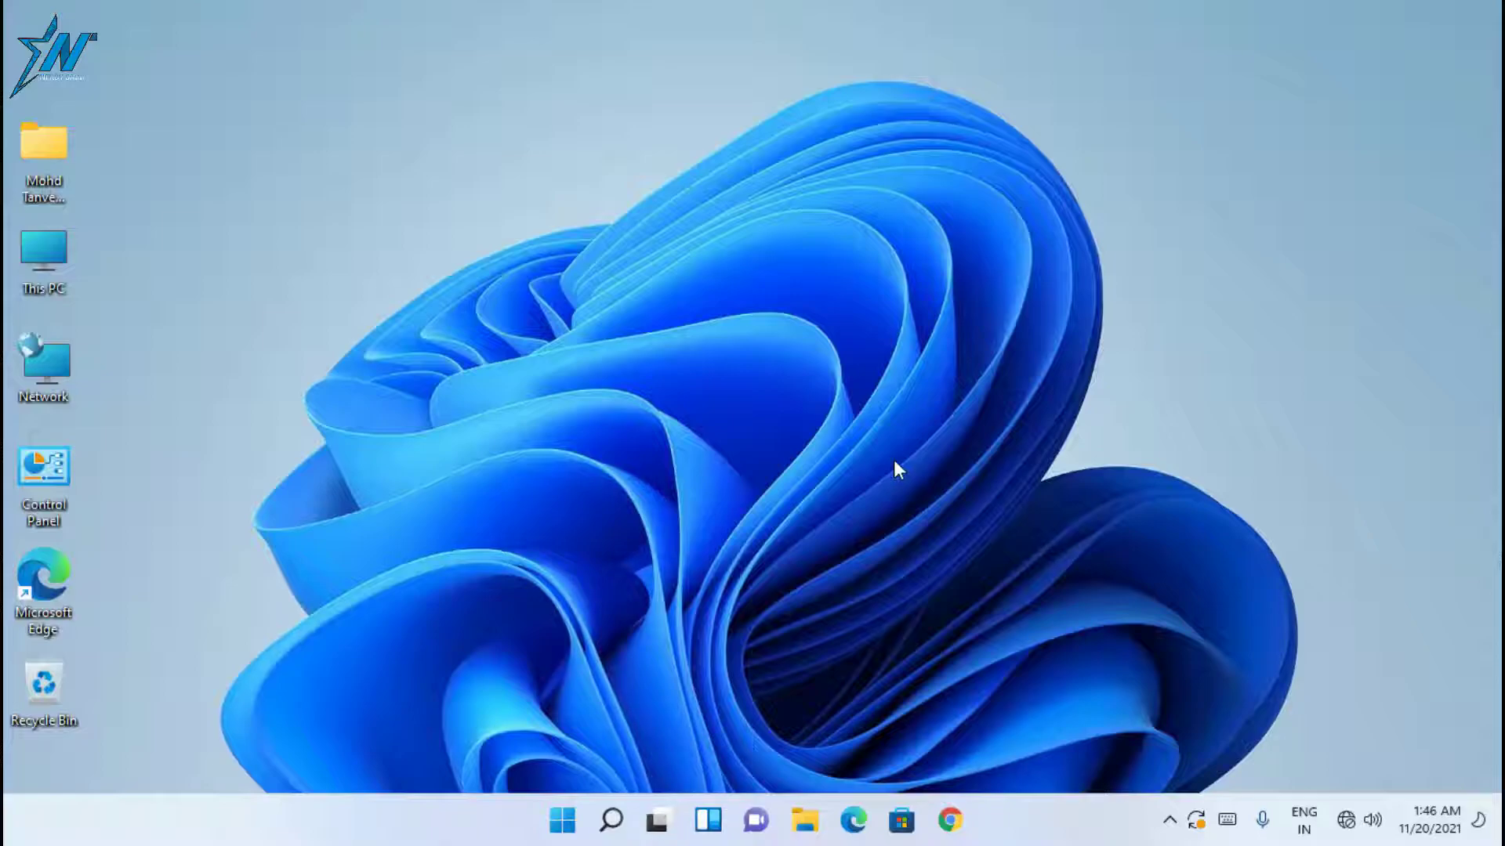
Step: Reopen Settings and go to the HDR page within the System display settings
left_click(563, 820)
left_click(1023, 235)
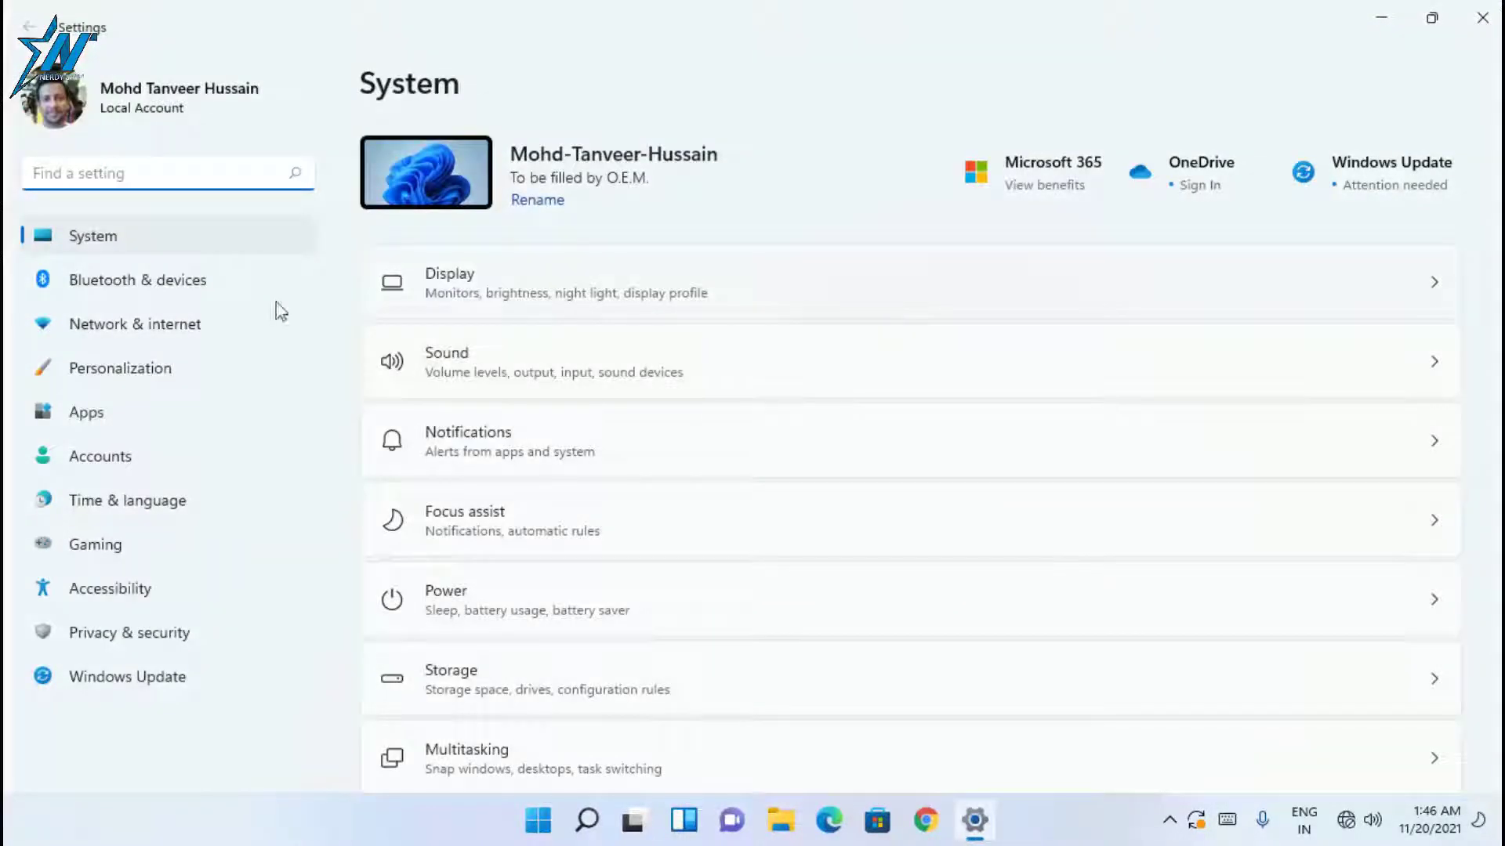
left_click(133, 243)
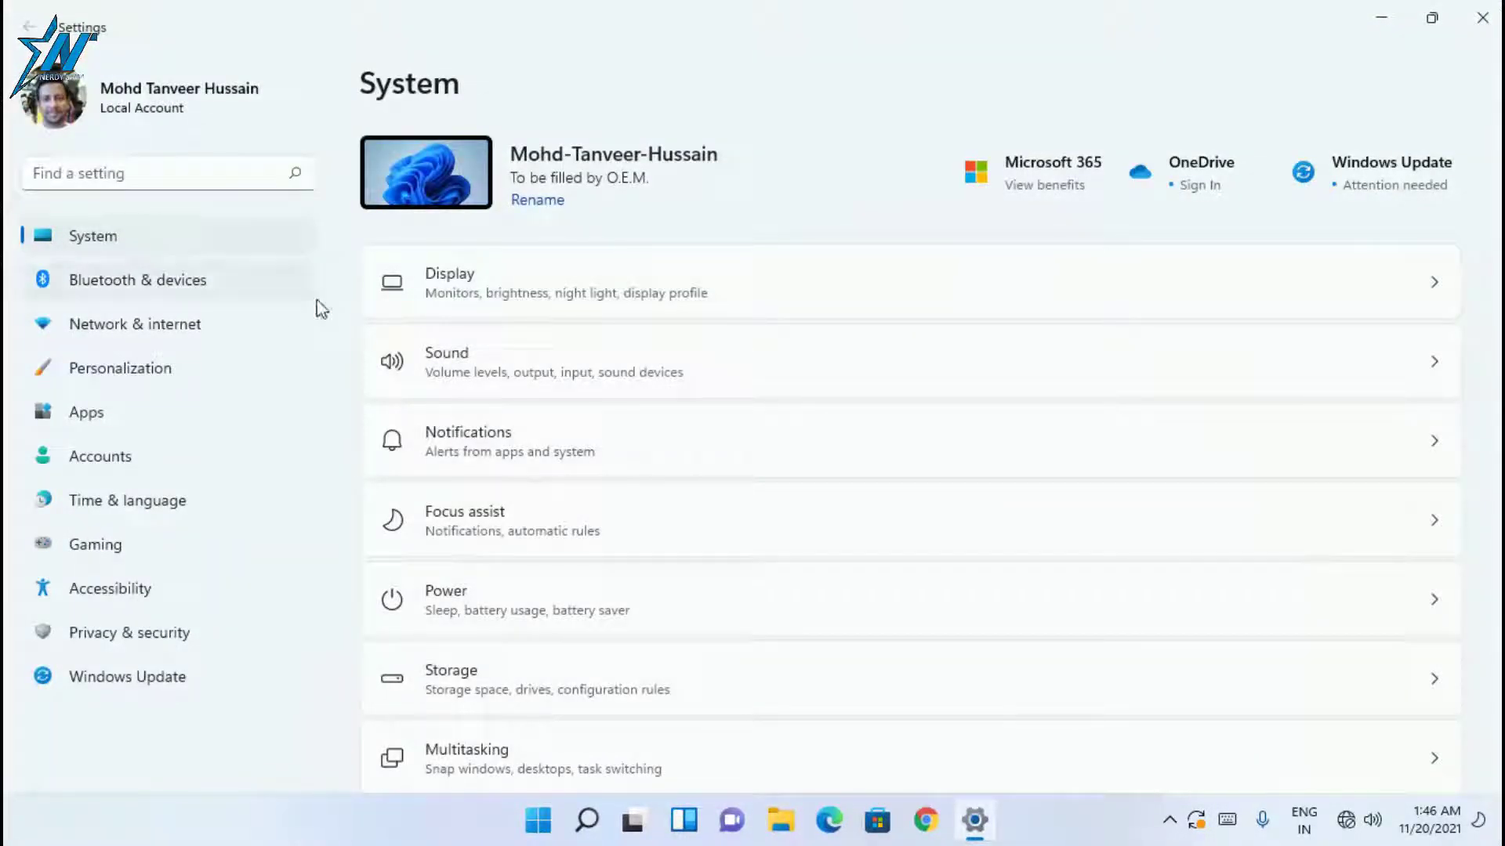
left_click(495, 290)
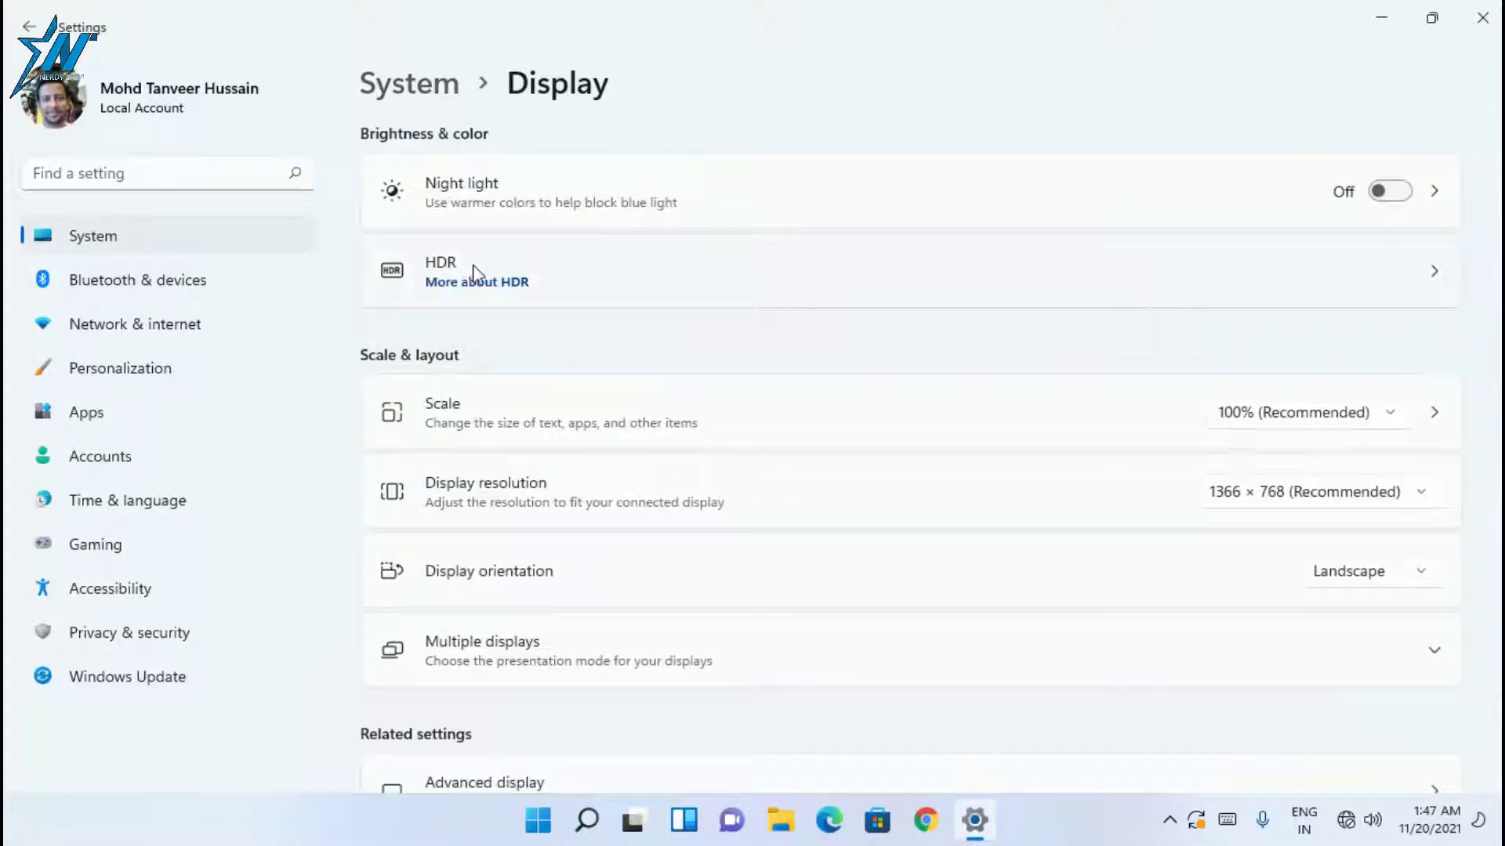
left_click(463, 272)
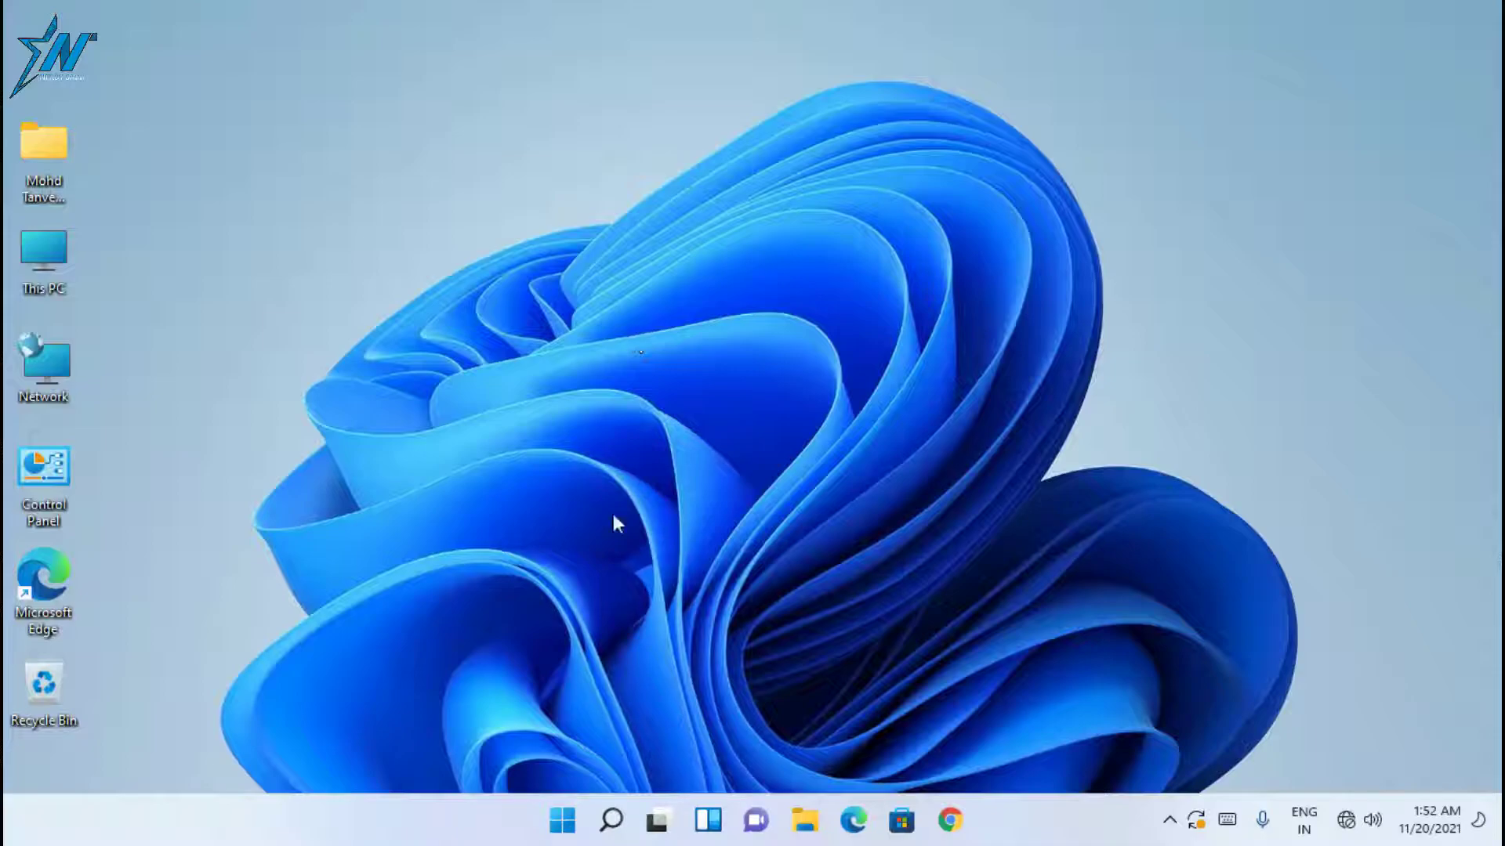
Step: Reopen Settings and turn on Night light in the System display settings
left_click(561, 821)
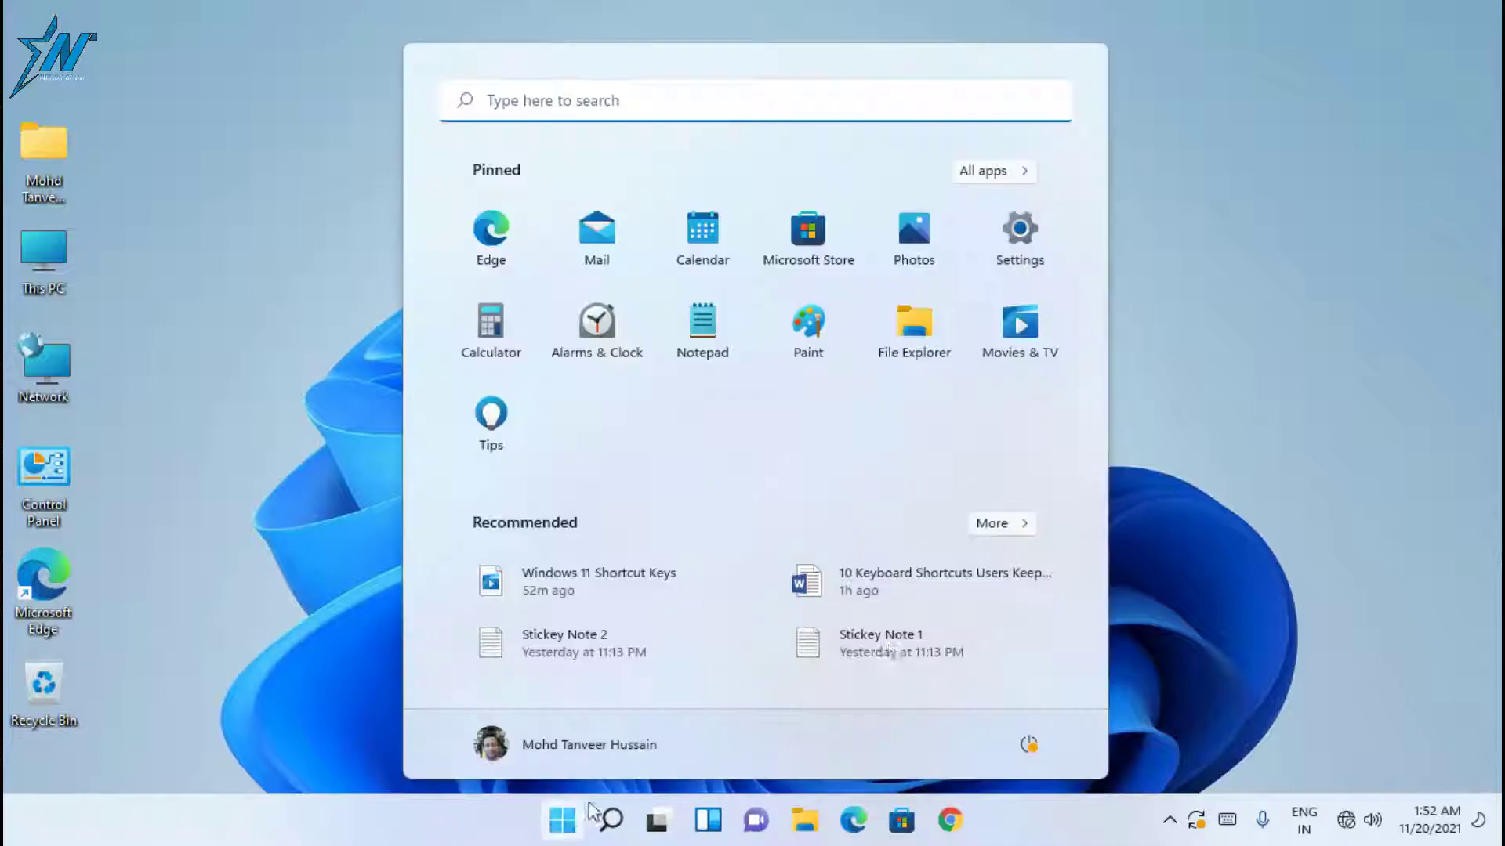
left_click(1019, 243)
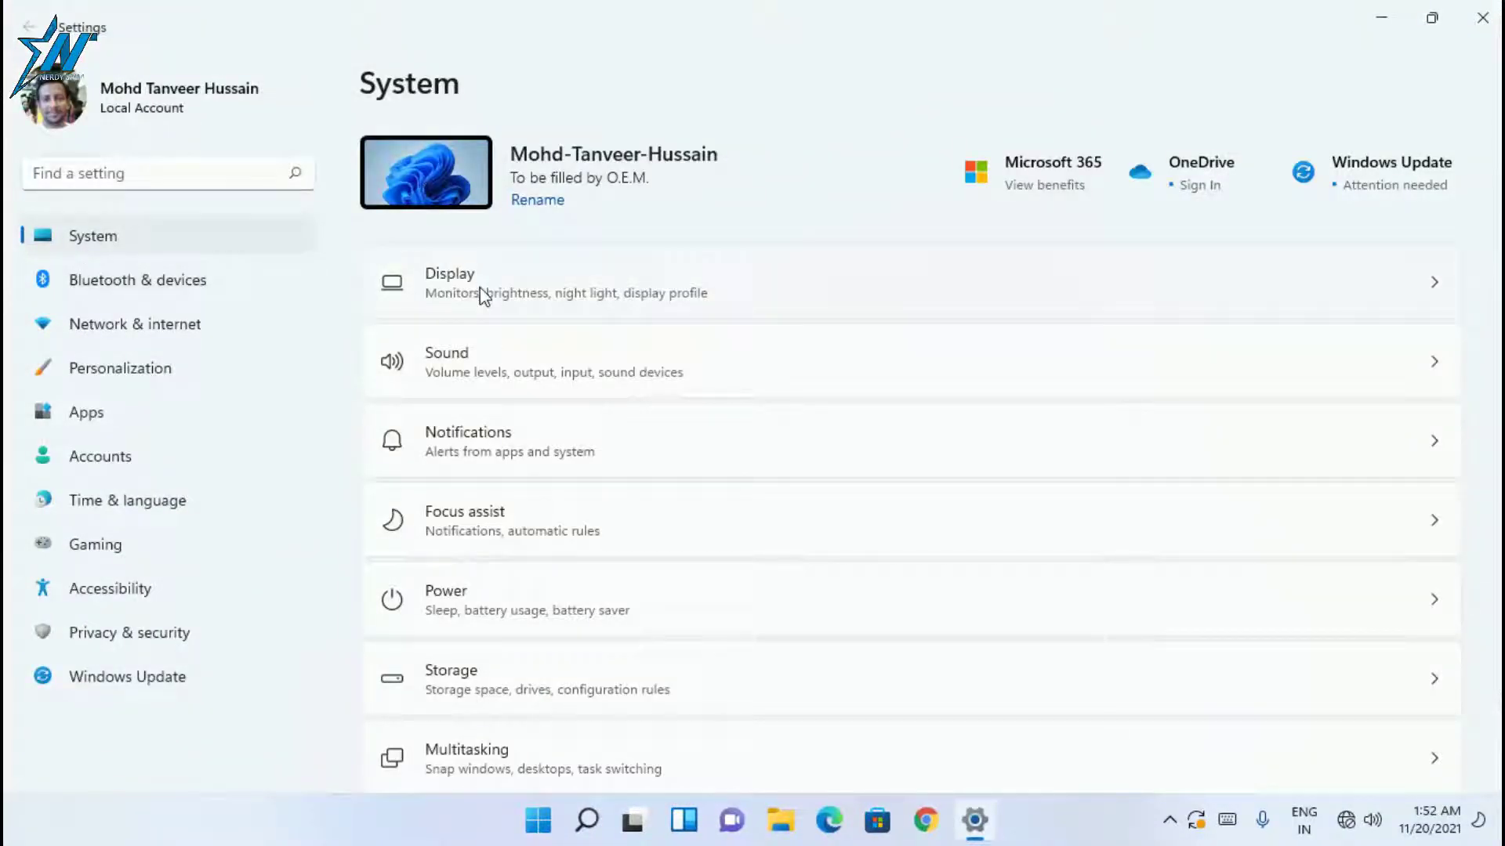
left_click(483, 297)
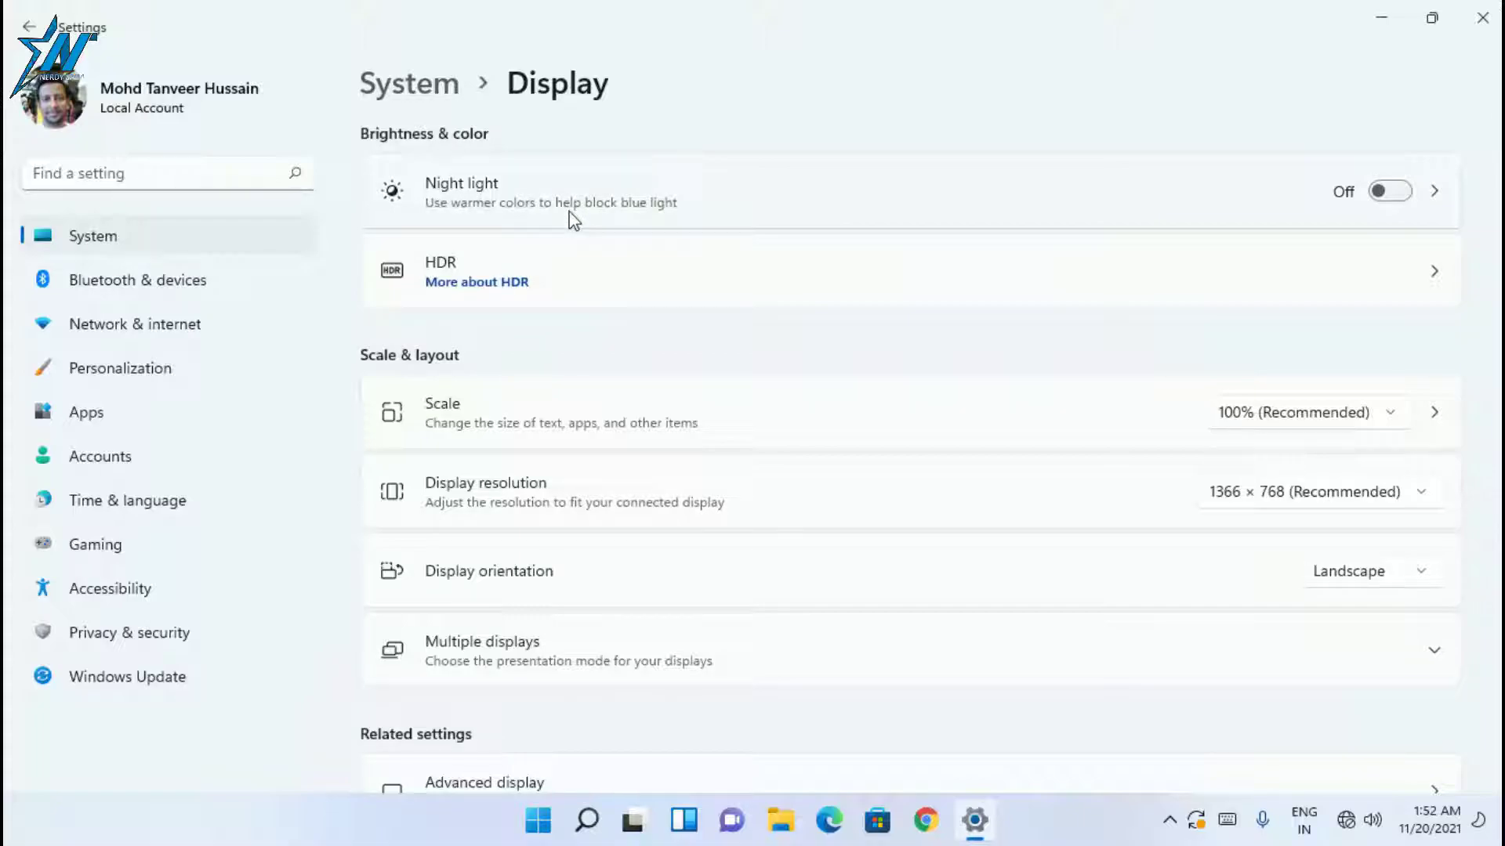
left_click(1396, 193)
Step: In the Night light options, set the strength to about the middle of its range and turn on Schedule night light
left_click(530, 202)
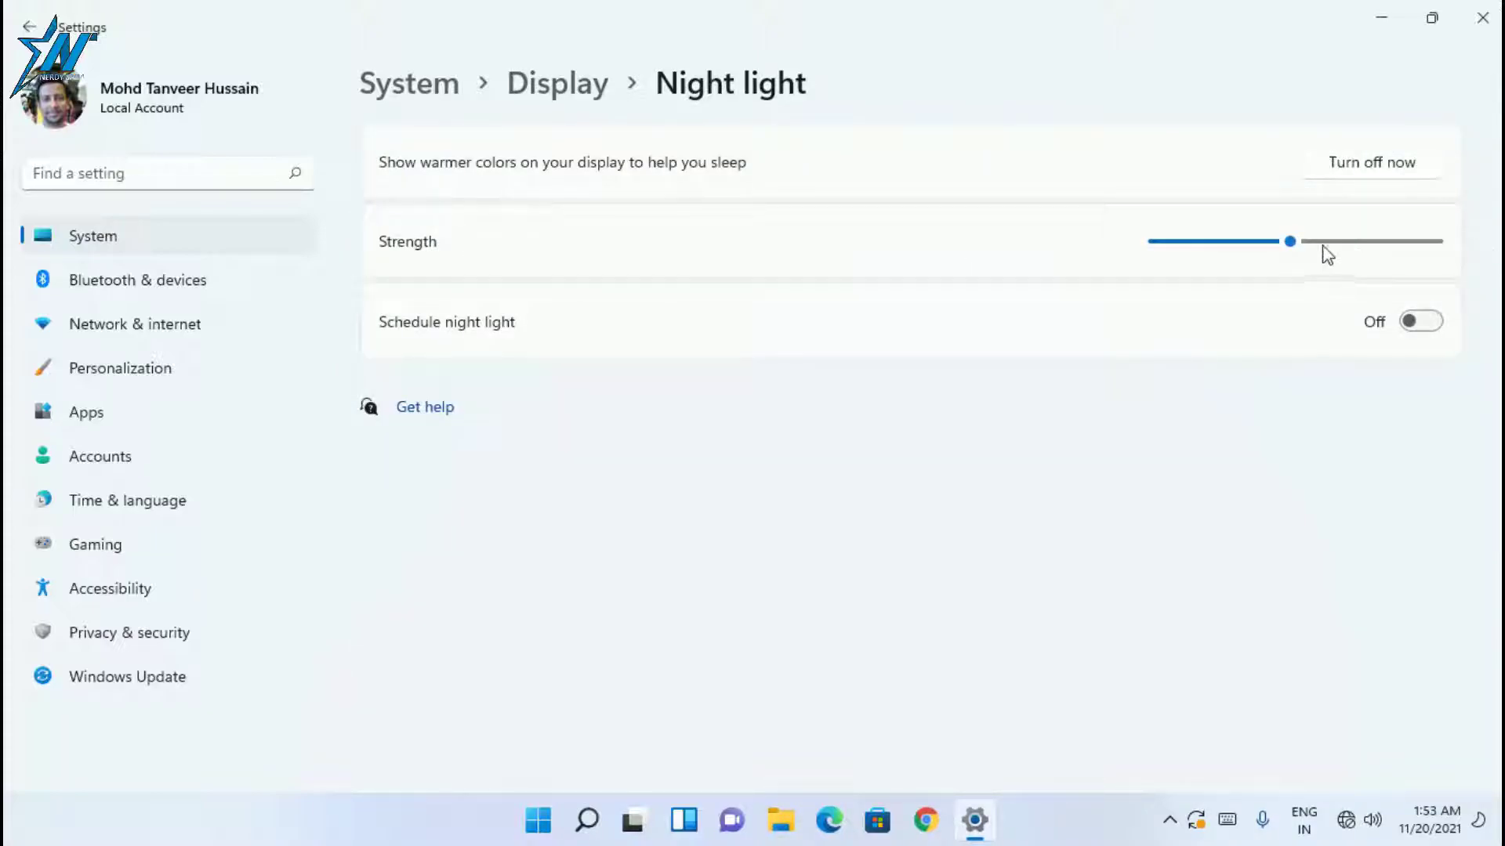
mouse_move(1290, 249)
left_mouse_down()
mouse_move(1444, 252)
mouse_move(1296, 250)
left_mouse_up()
left_click(1422, 321)
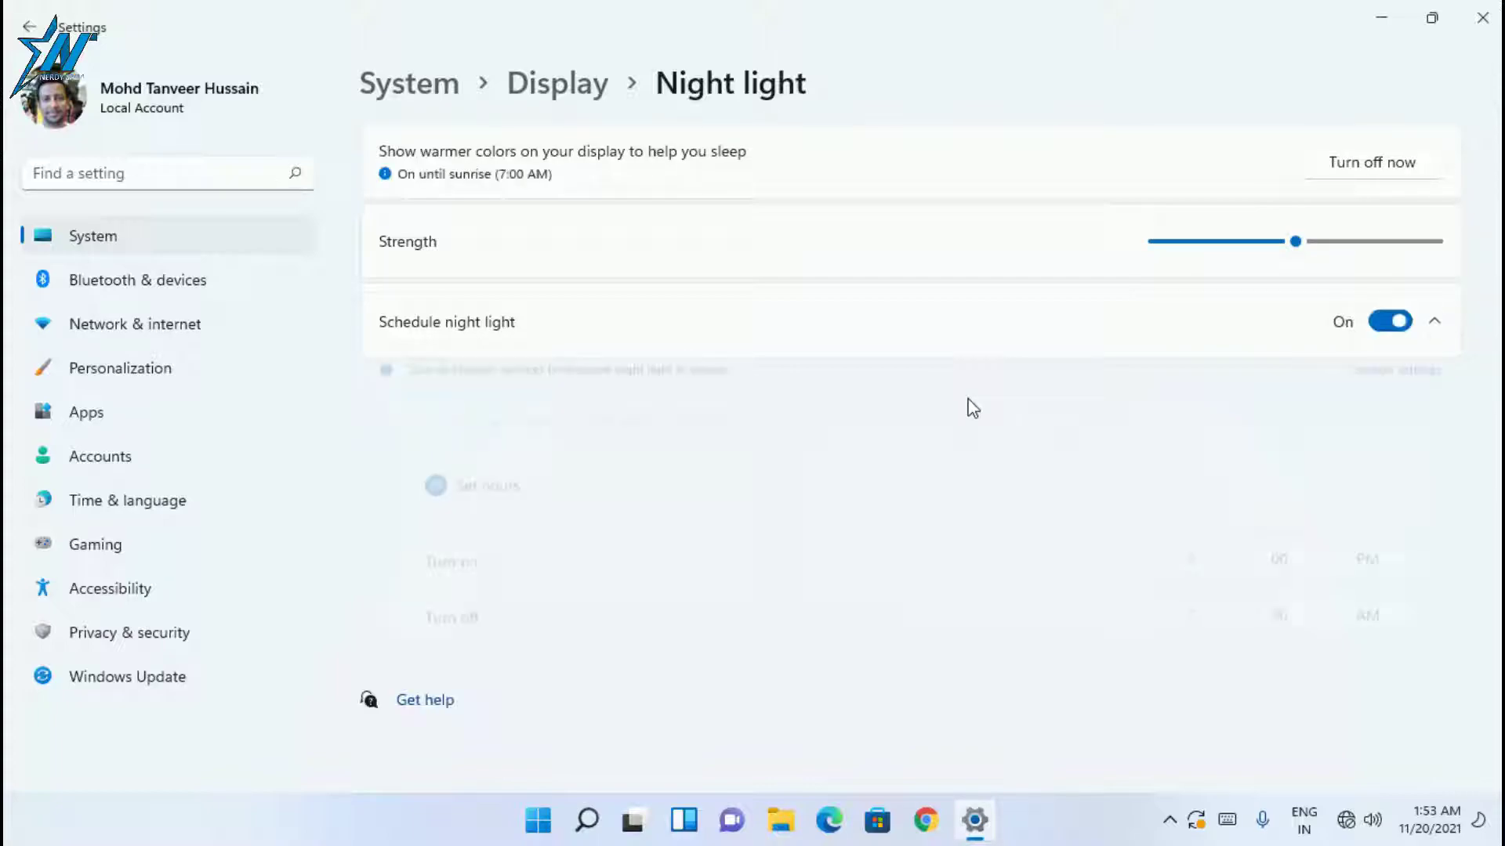